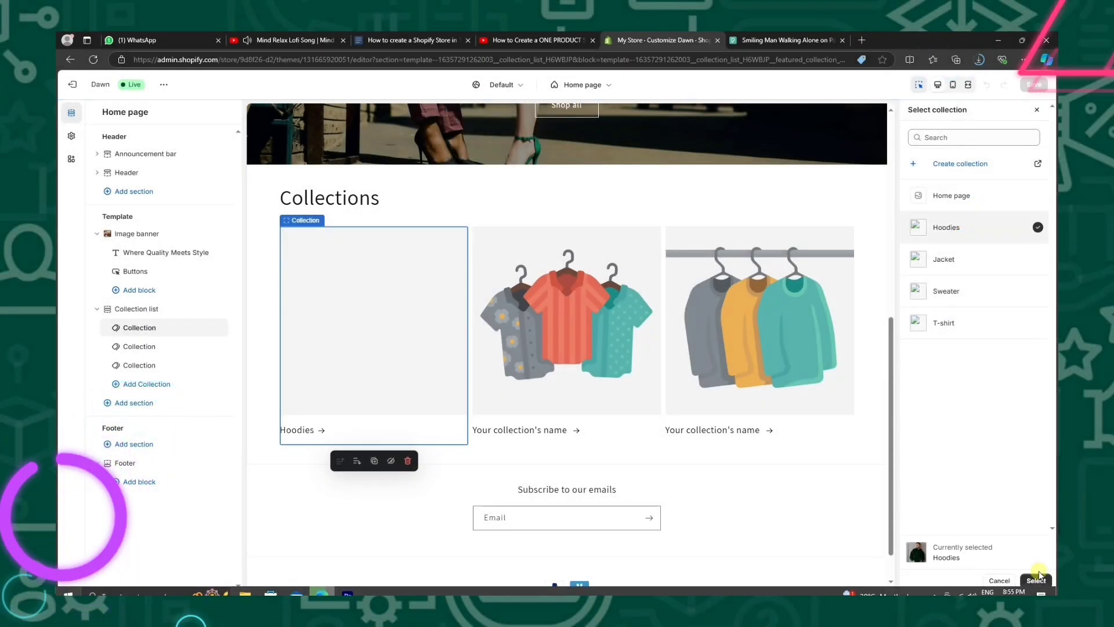
# Add a Hoodies main-menu item linked to the Hoodies collection, and save the refund policy.
pyautogui.click(1036, 579)
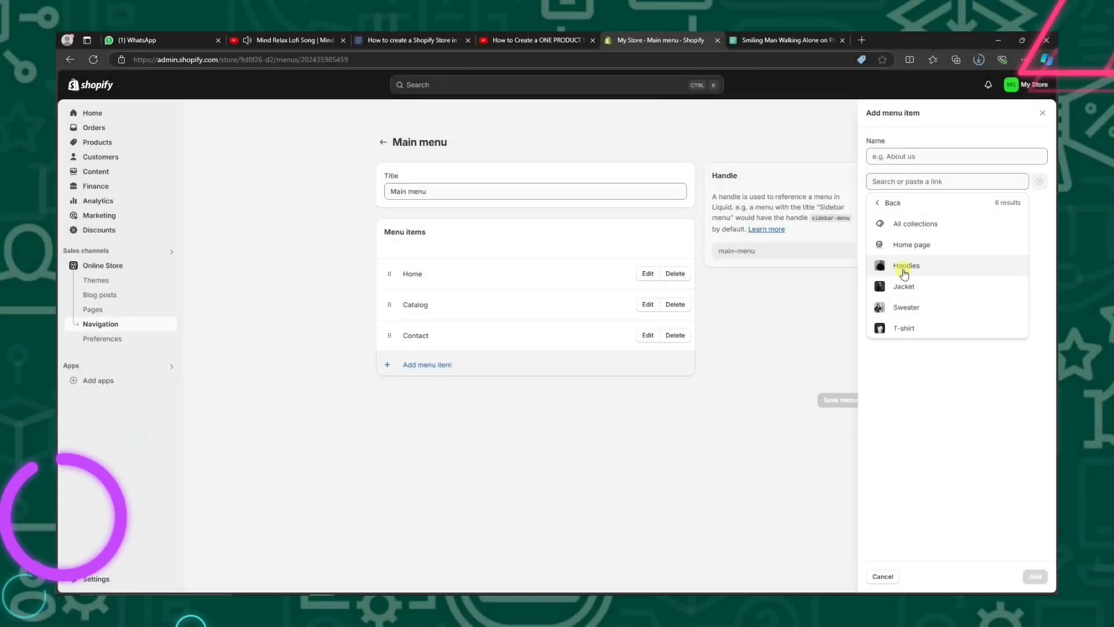
pyautogui.click(902, 269)
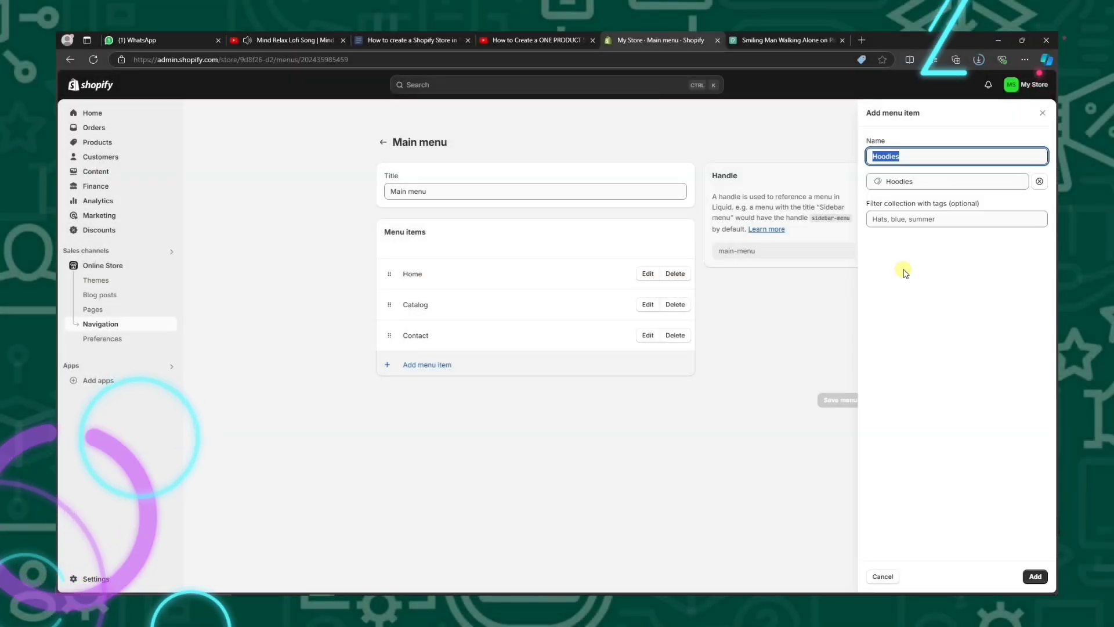
pyautogui.click(1036, 577)
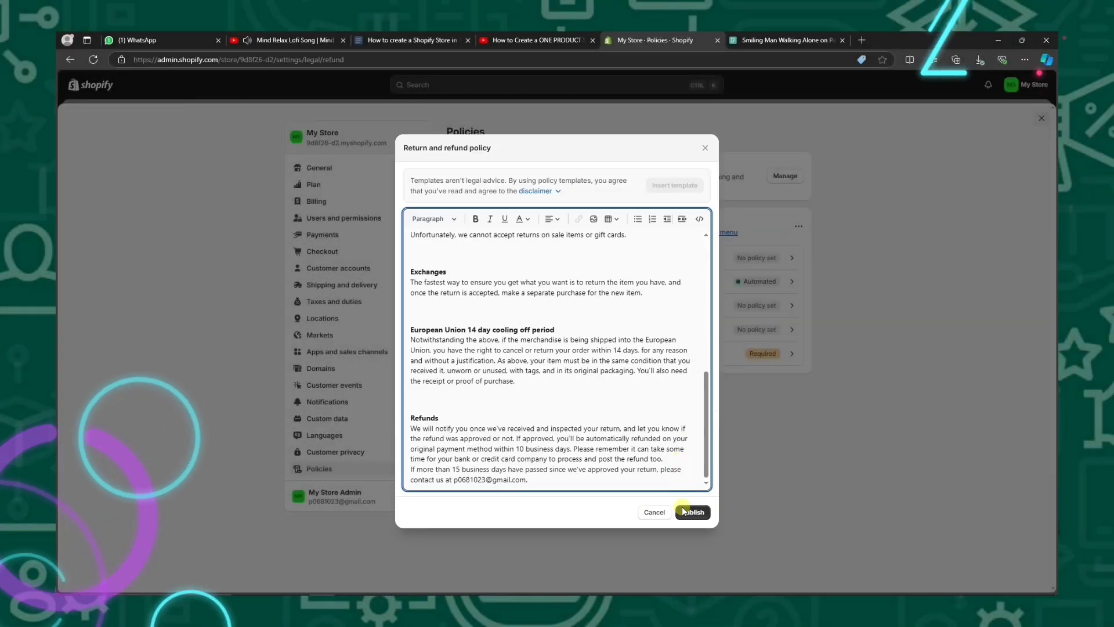
pyautogui.click(689, 513)
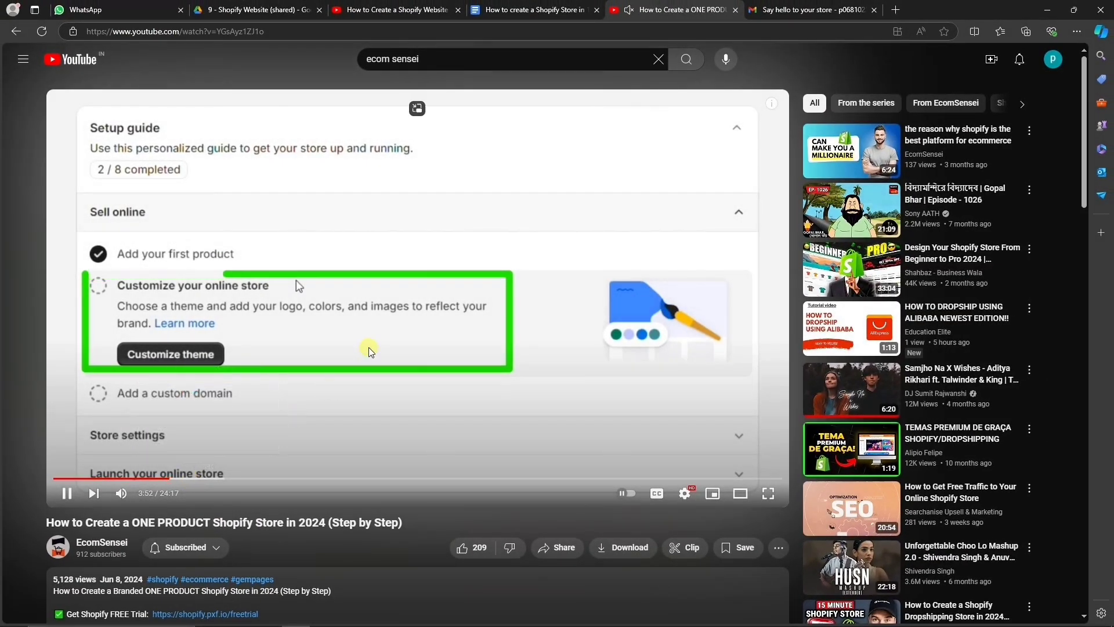
pyautogui.scroll(-5, 290, 360)
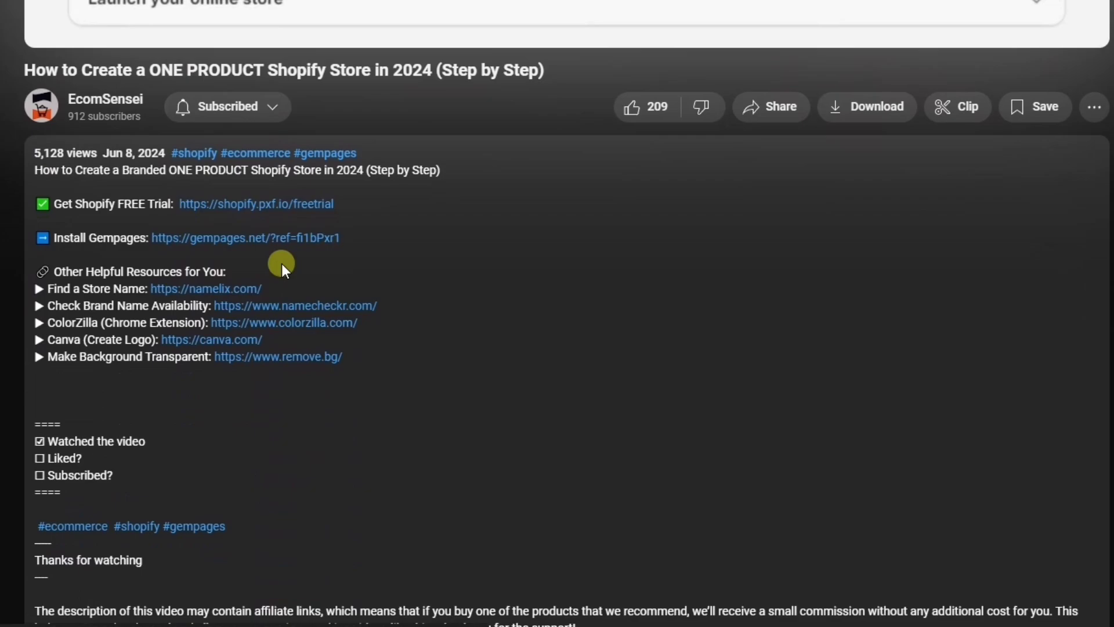
# Start a Shopify free trial with the sign-up e-mail address.
pyautogui.click(281, 207)
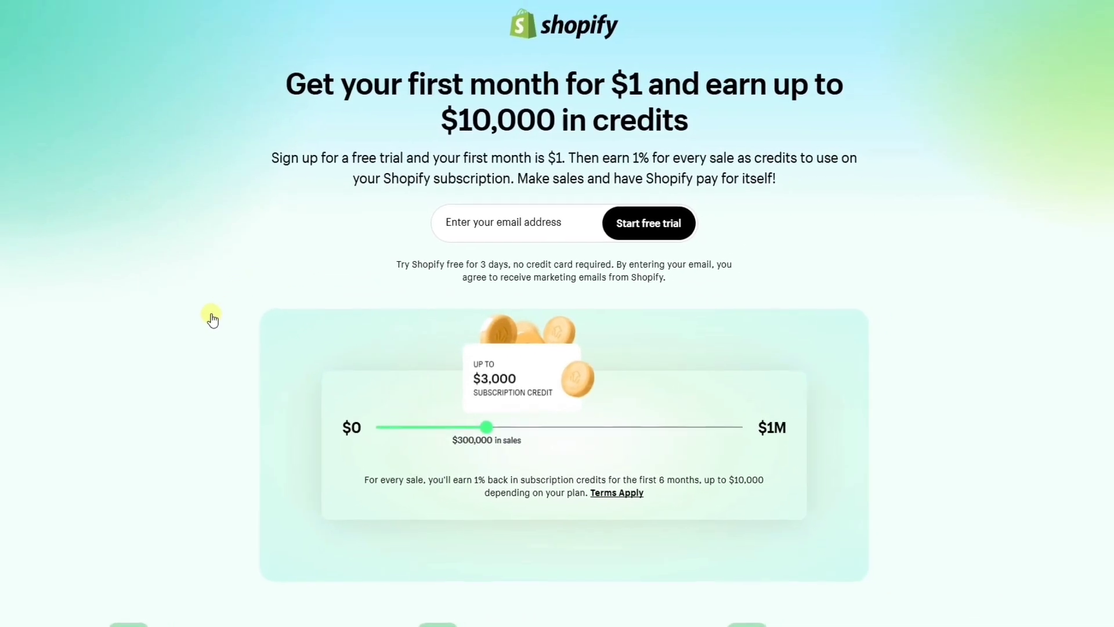
pyautogui.click(458, 228)
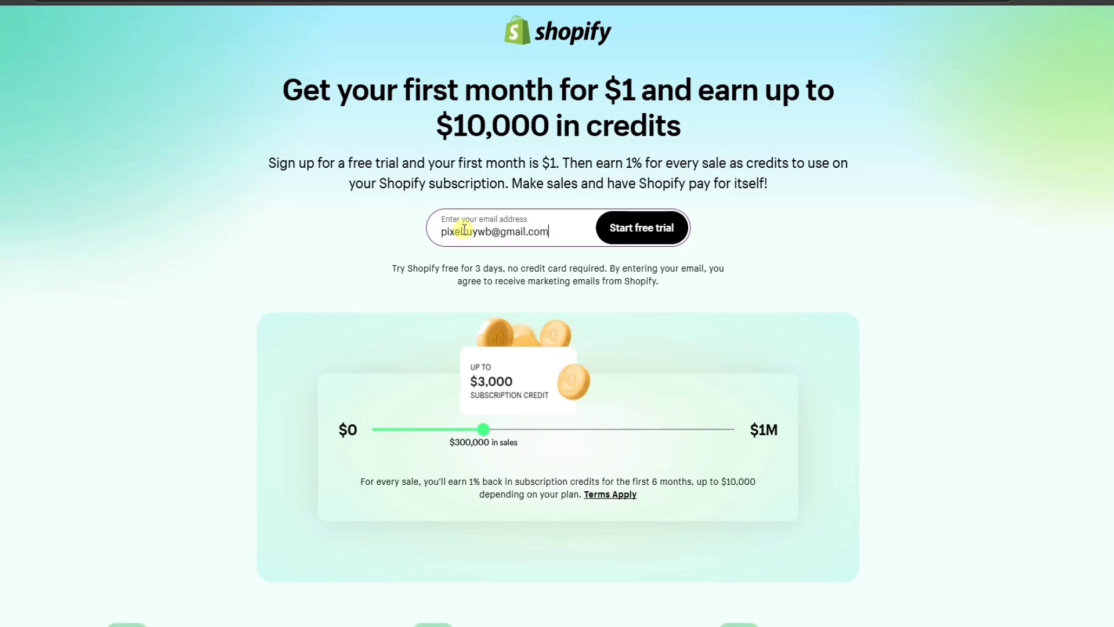
pyautogui.click(641, 227)
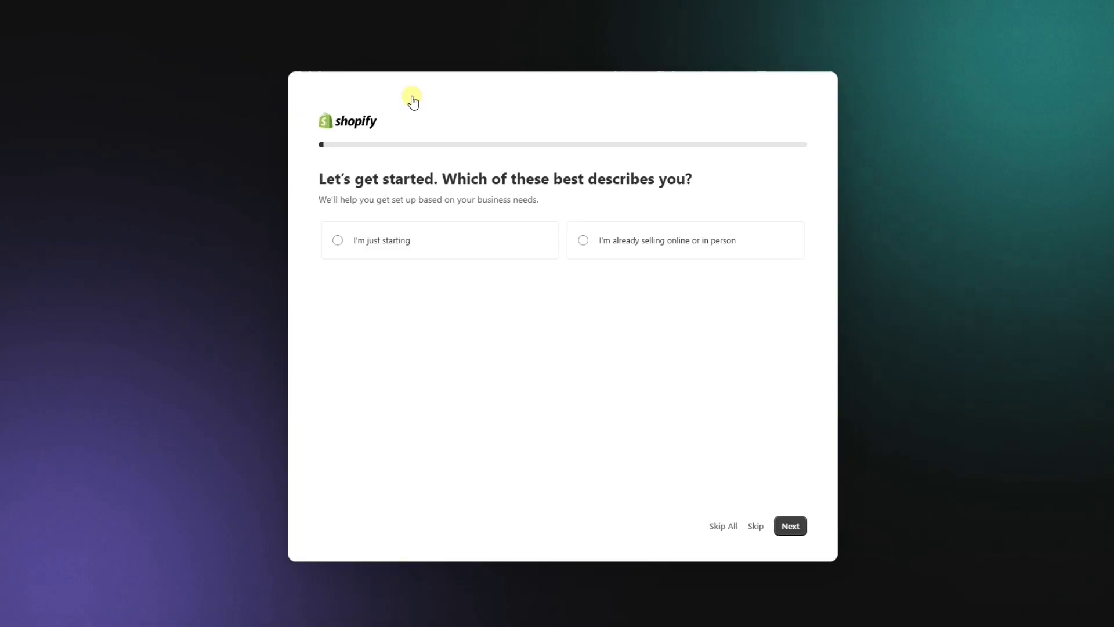
# Answer onboarding: just starting, an online store, dropshipping products, based in the United States.
pyautogui.click(386, 236)
pyautogui.click(790, 526)
pyautogui.click(487, 244)
pyautogui.click(790, 526)
pyautogui.click(400, 307)
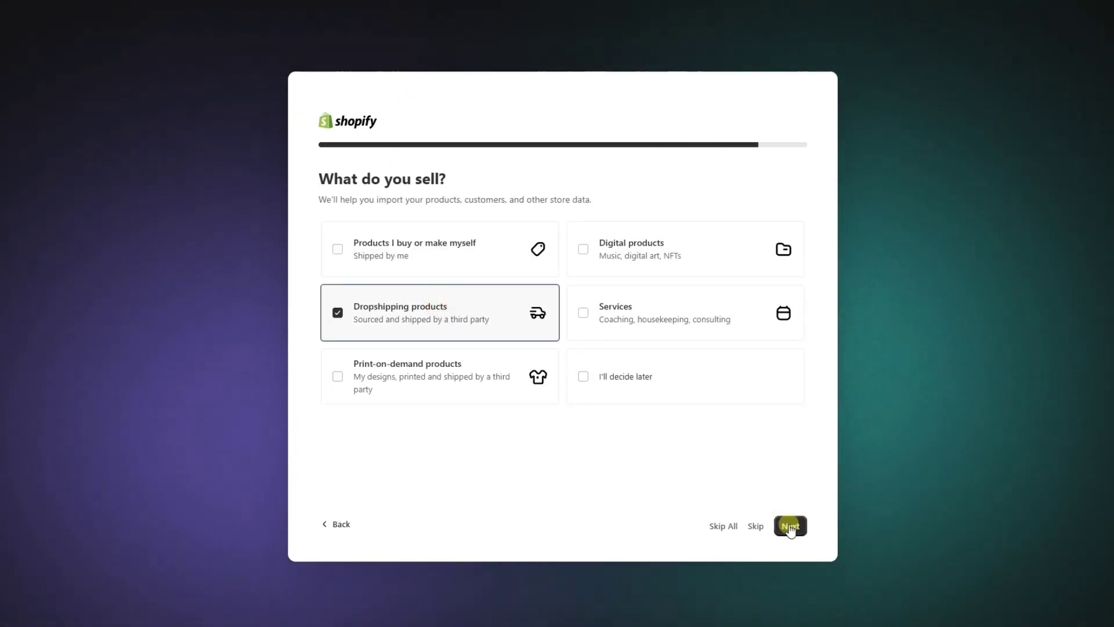
pyautogui.click(790, 525)
pyautogui.click(689, 405)
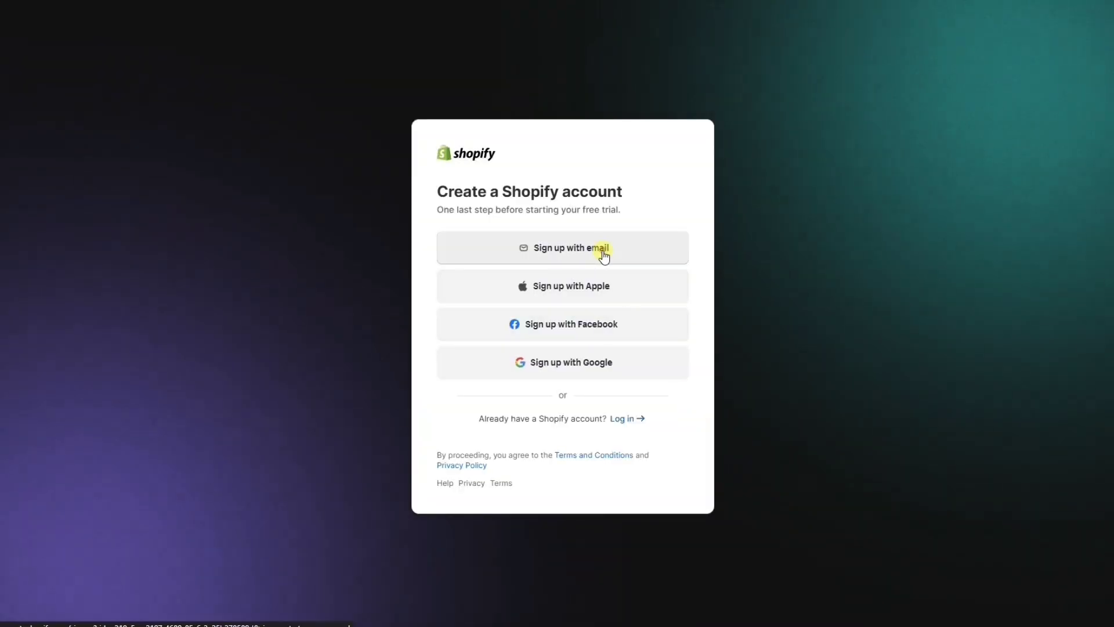
# Set an account password and create the Shopify account.
pyautogui.click(604, 255)
pyautogui.write('••••••••••••')
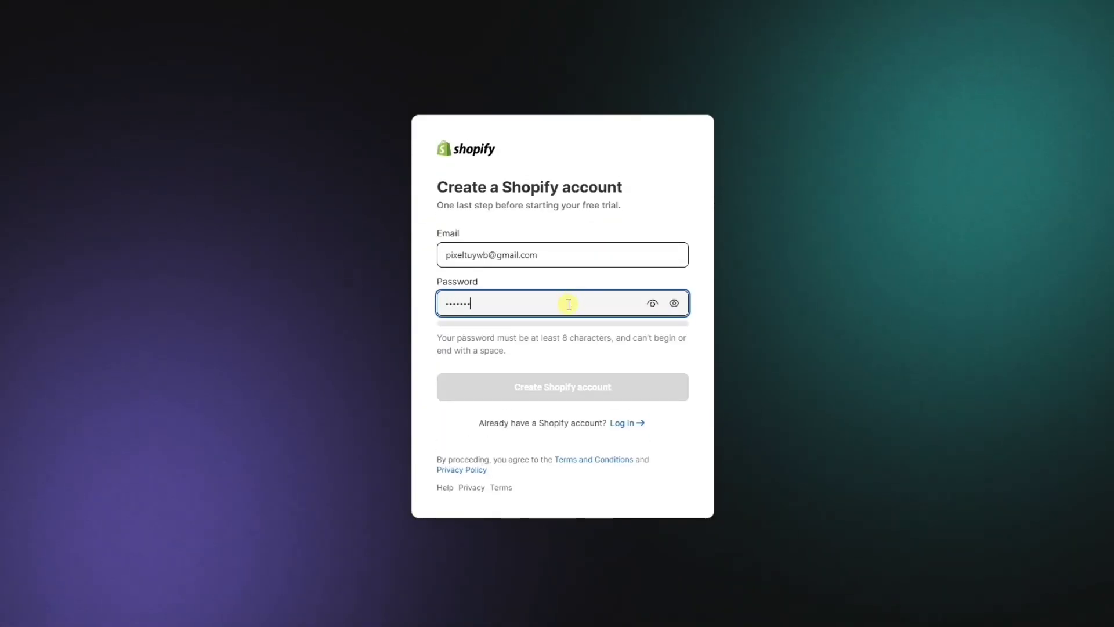
pyautogui.click(565, 377)
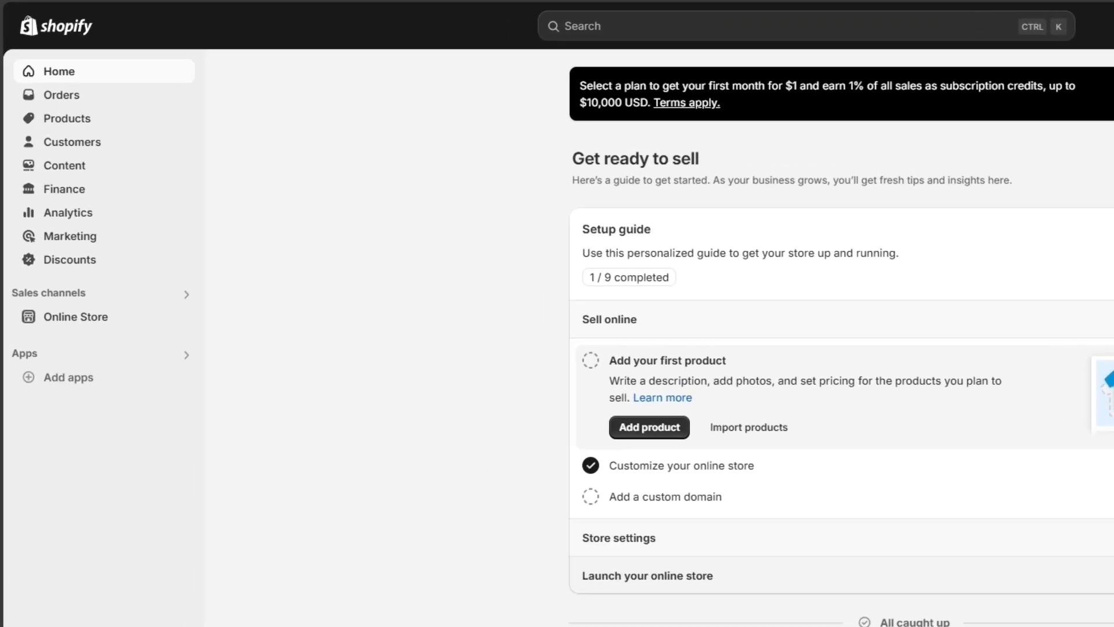
# View the store's themes, with Dawn current, then go to the full Theme Store.
pyautogui.click(139, 334)
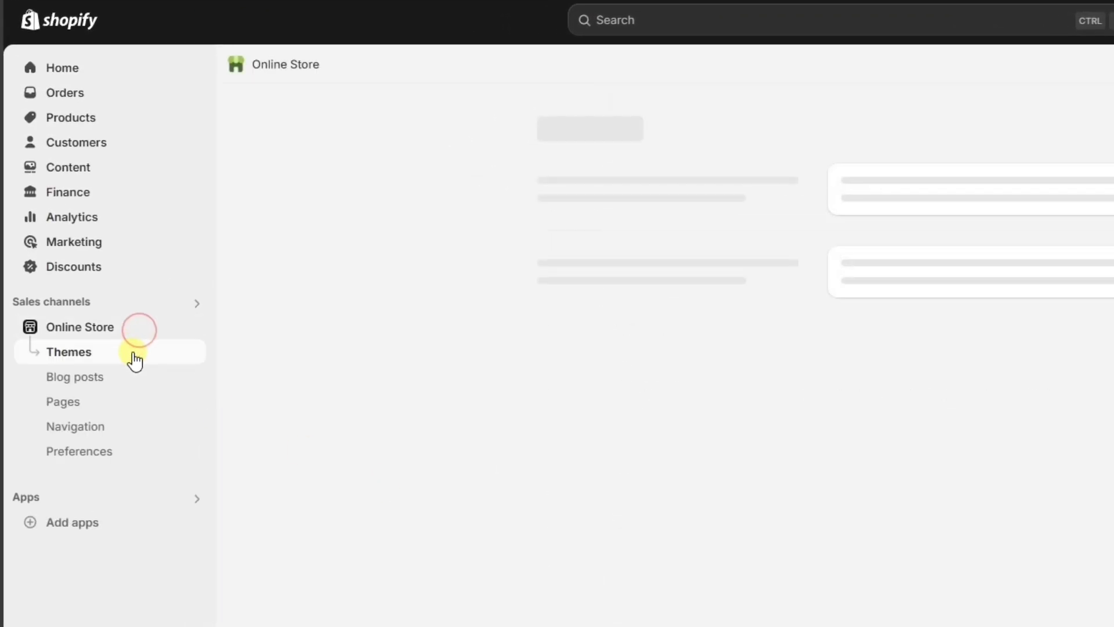
pyautogui.click(133, 354)
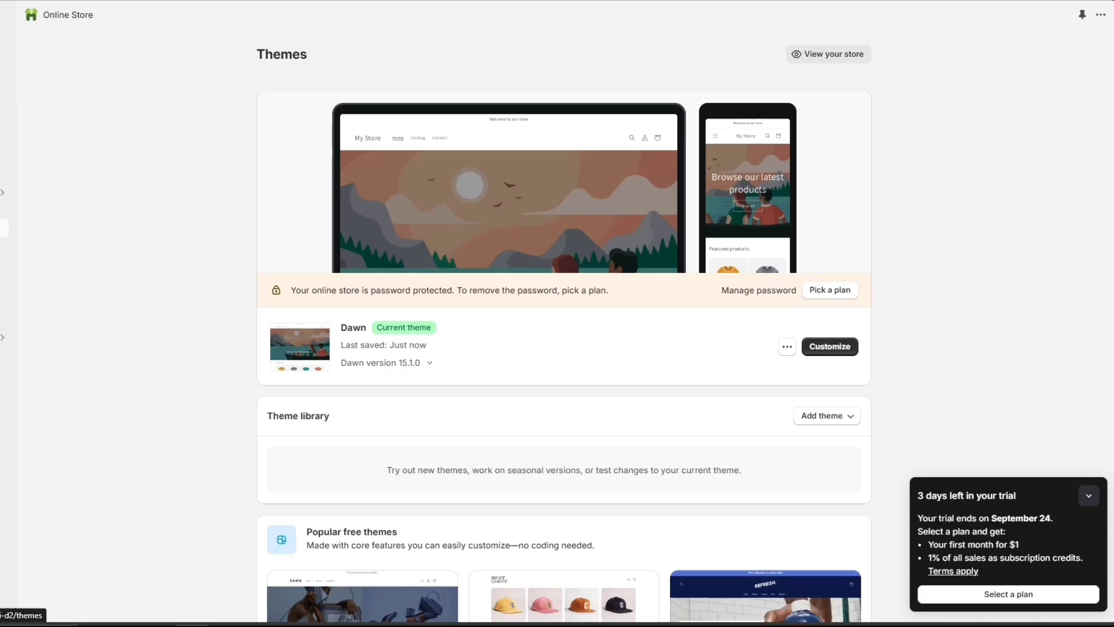
pyautogui.scroll(-7, 752, 341)
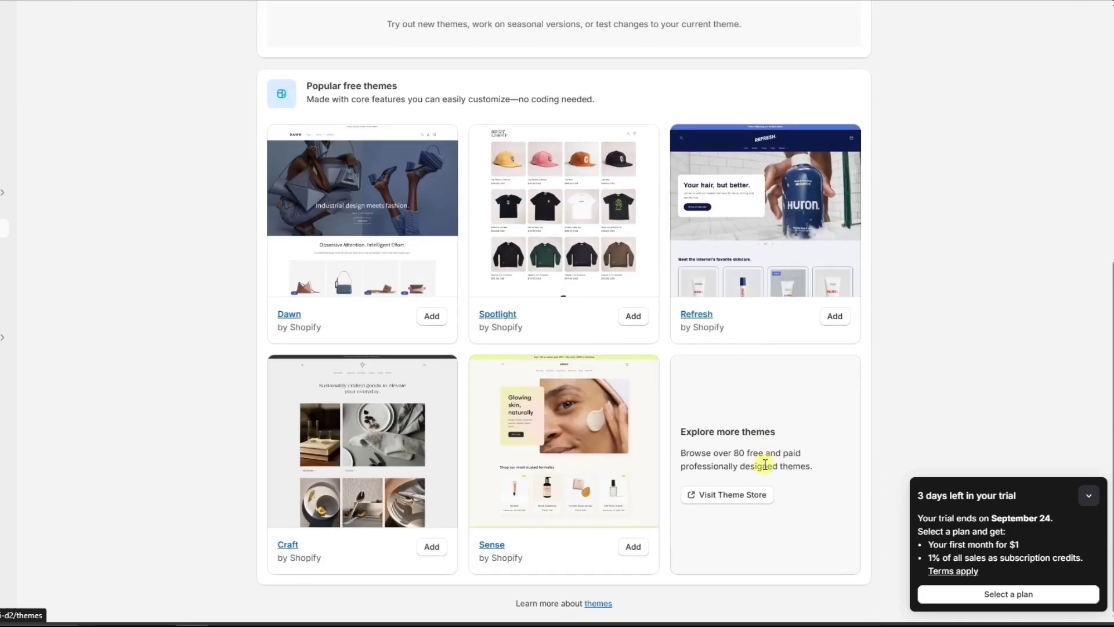
pyautogui.click(743, 496)
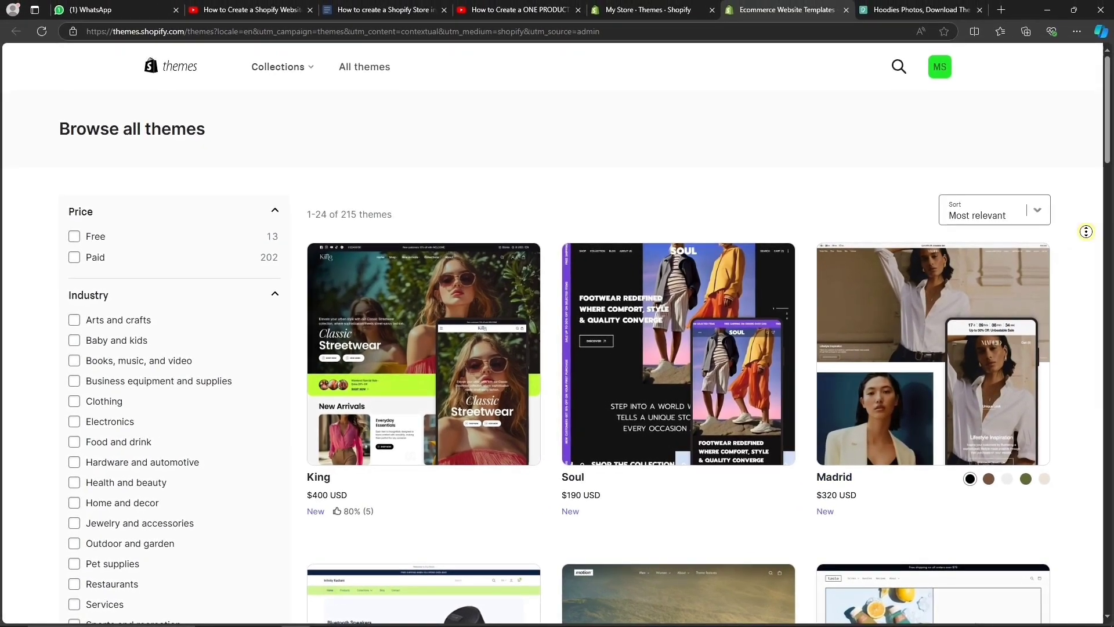
# Browse through all 215 themes, then close the Theme Store to return to Themes.
pyautogui.scroll(-13, 1086, 285)
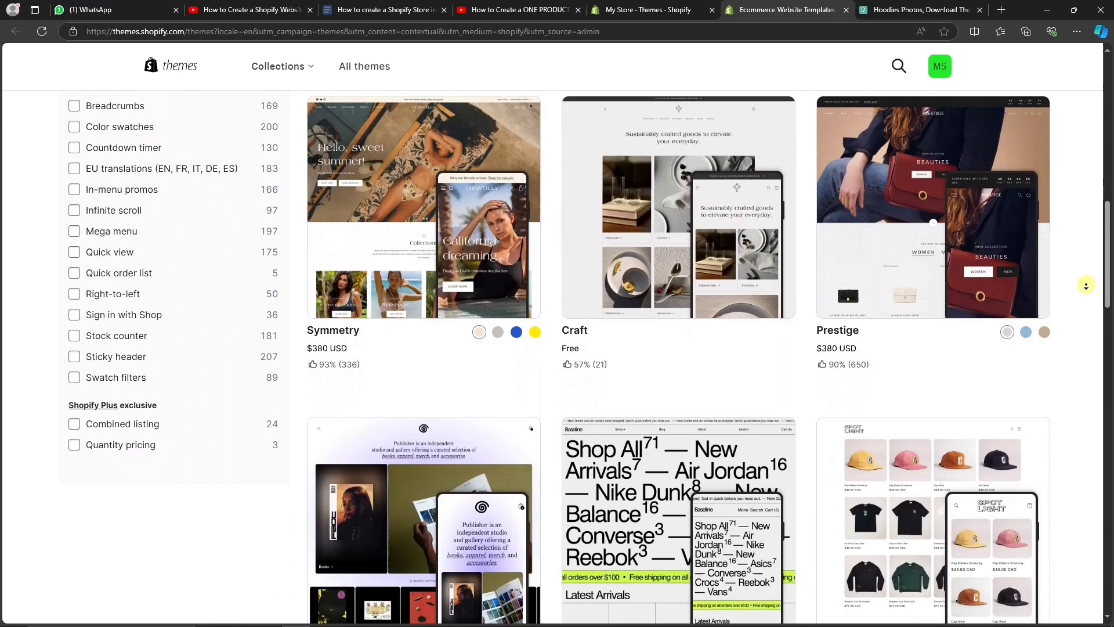
pyautogui.scroll(-18, 1086, 285)
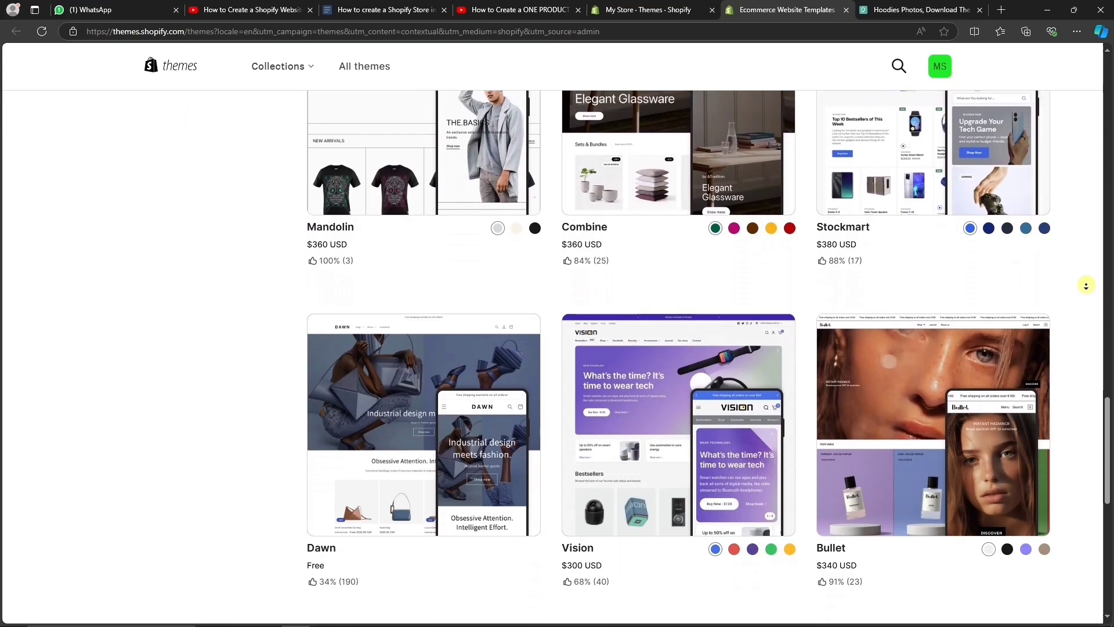
pyautogui.scroll(-10, 1086, 285)
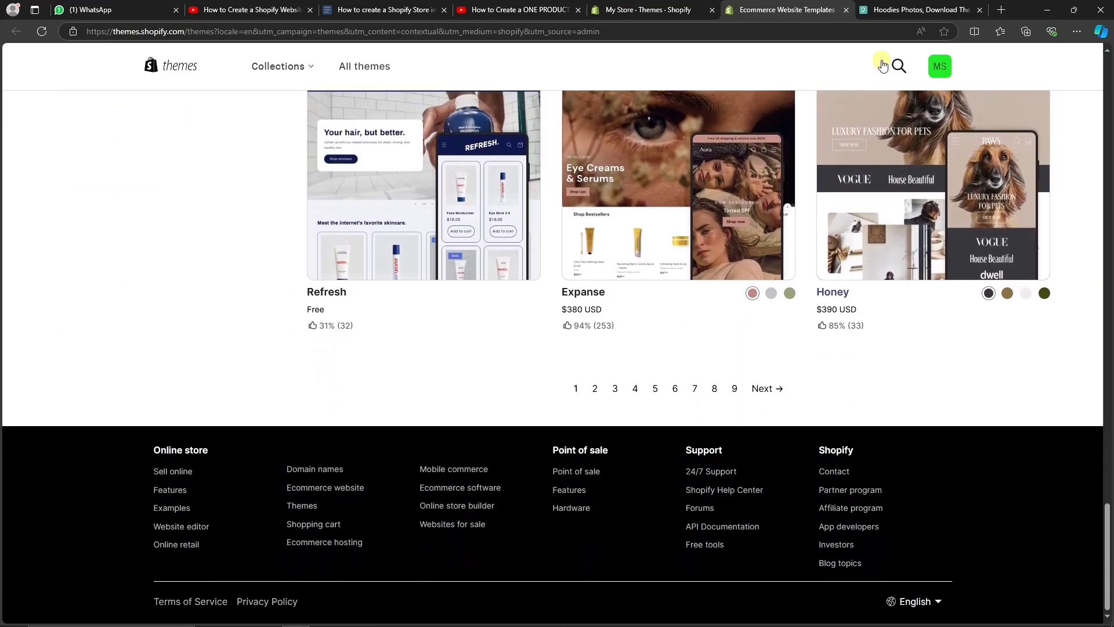
pyautogui.click(846, 10)
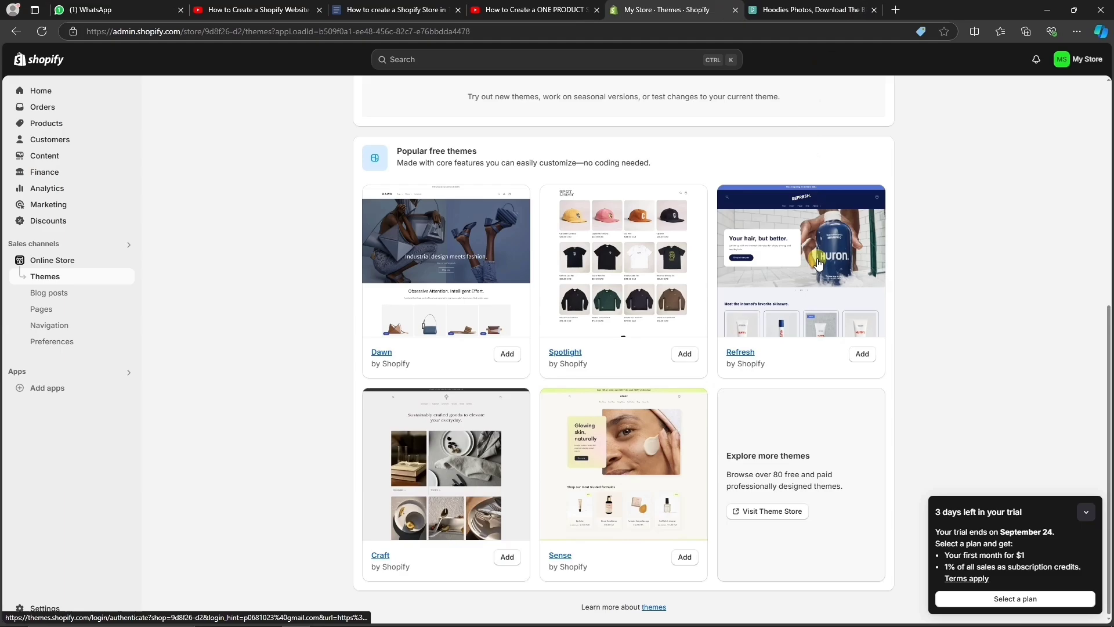
# Open the current Dawn theme in the theme editor.
pyautogui.scroll(7, 818, 264)
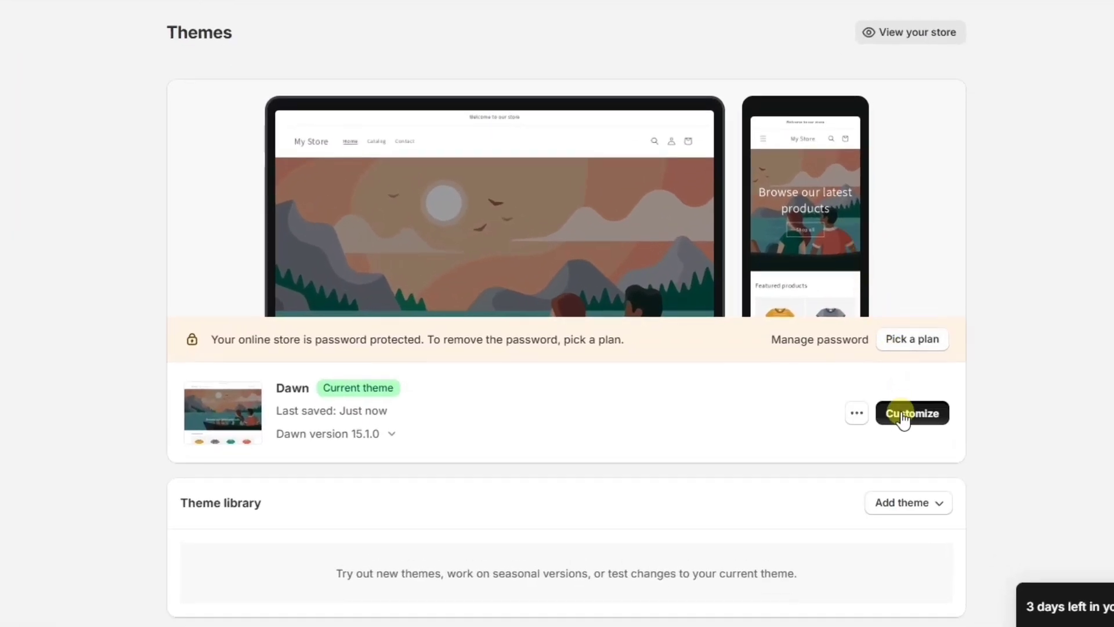
pyautogui.click(902, 416)
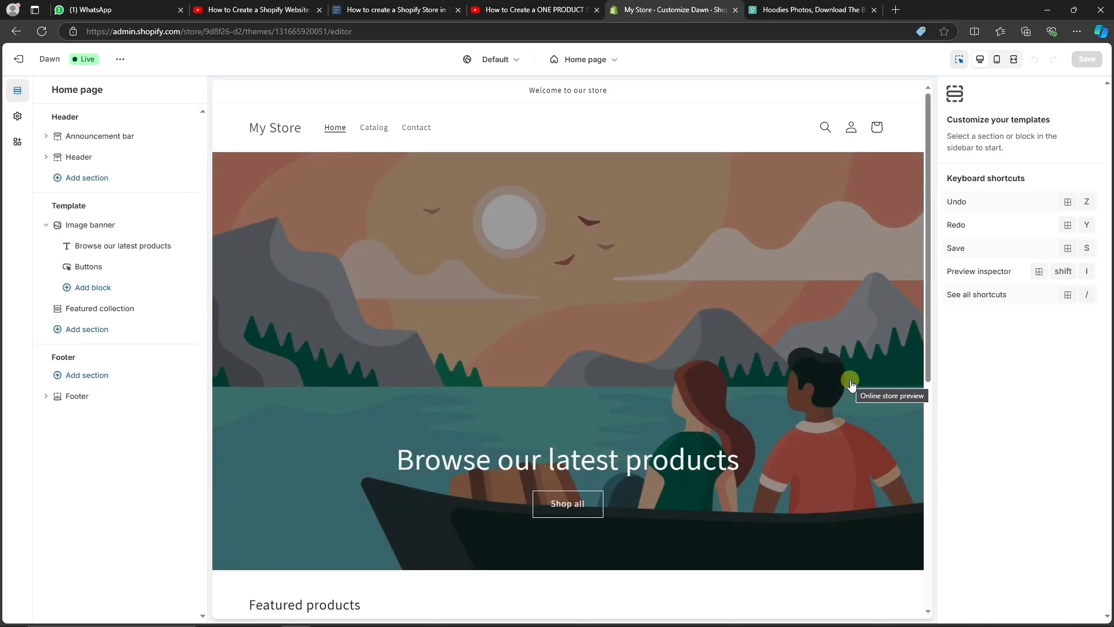
# Upload the fashion photo and set it as the home page image banner's image.
pyautogui.click(103, 226)
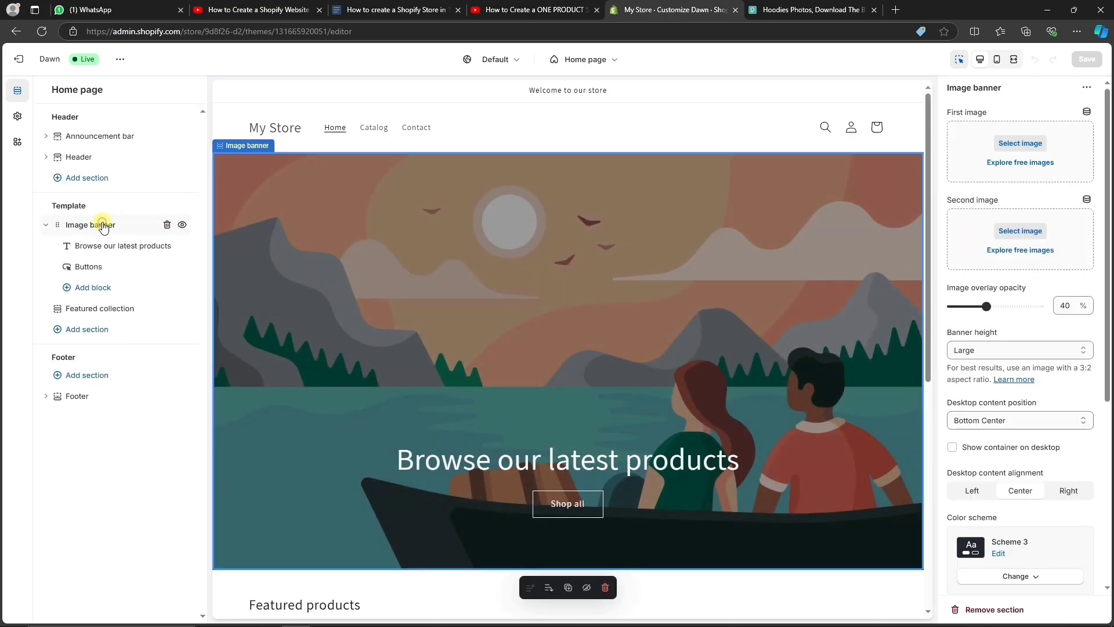
pyautogui.click(990, 154)
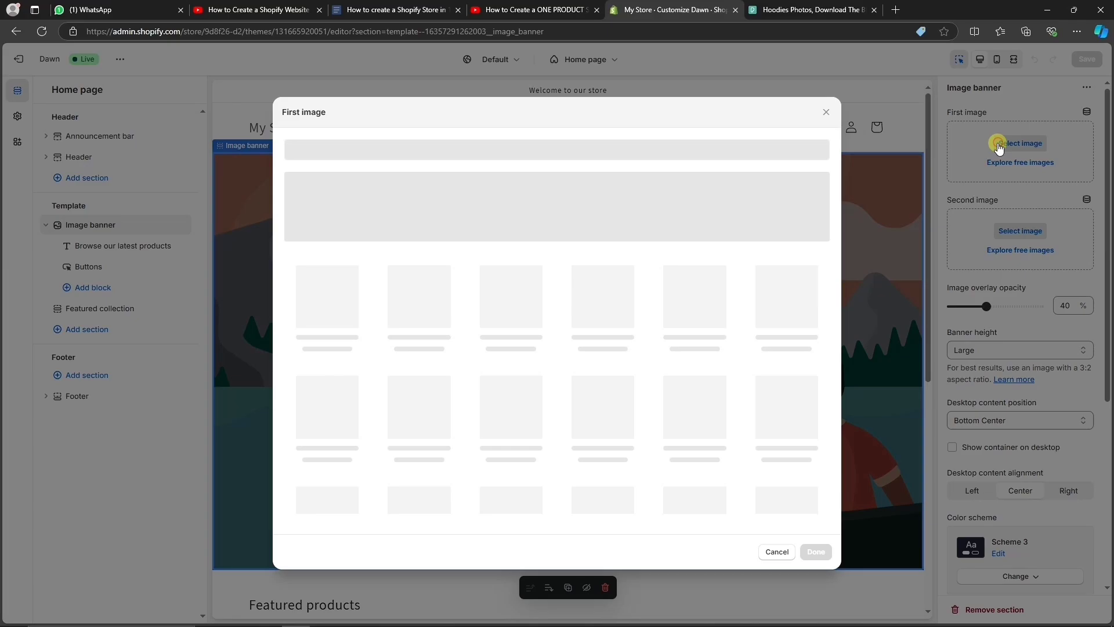
pyautogui.click(544, 224)
pyautogui.doubleClick(455, 97)
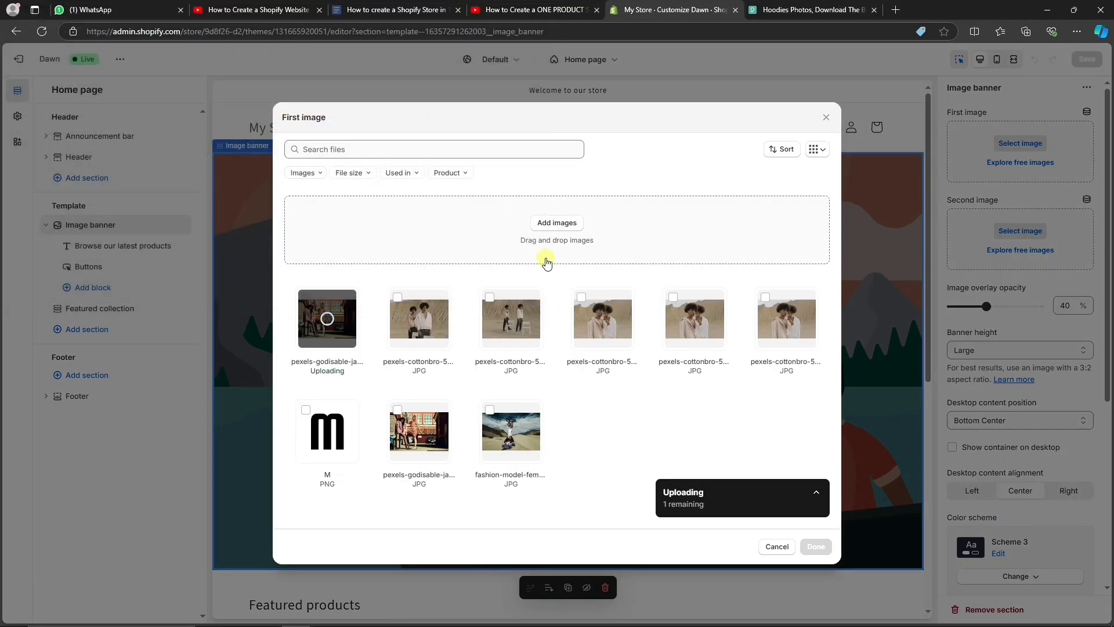
pyautogui.click(815, 546)
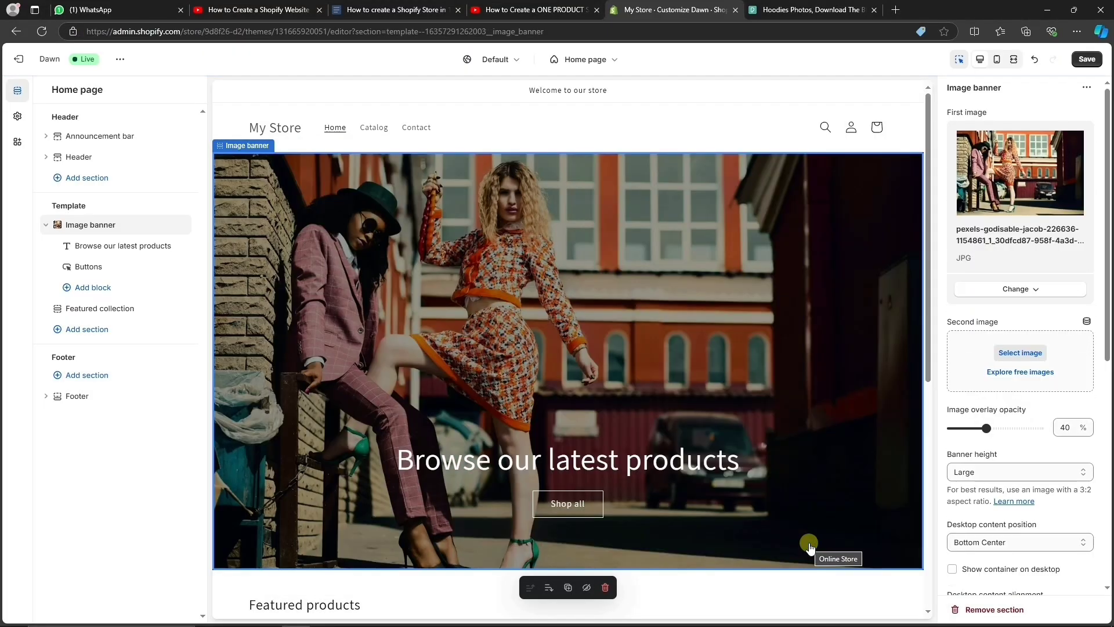
# Change the banner heading to 'Where Quality Meets Style'.
pyautogui.click(681, 466)
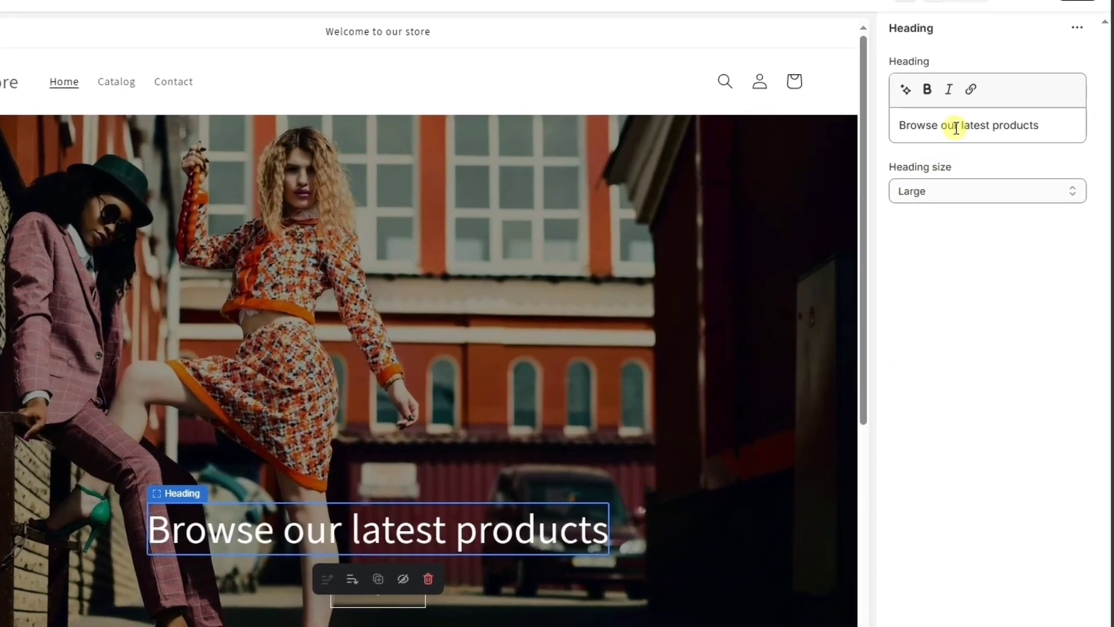
pyautogui.tripleClick(989, 160)
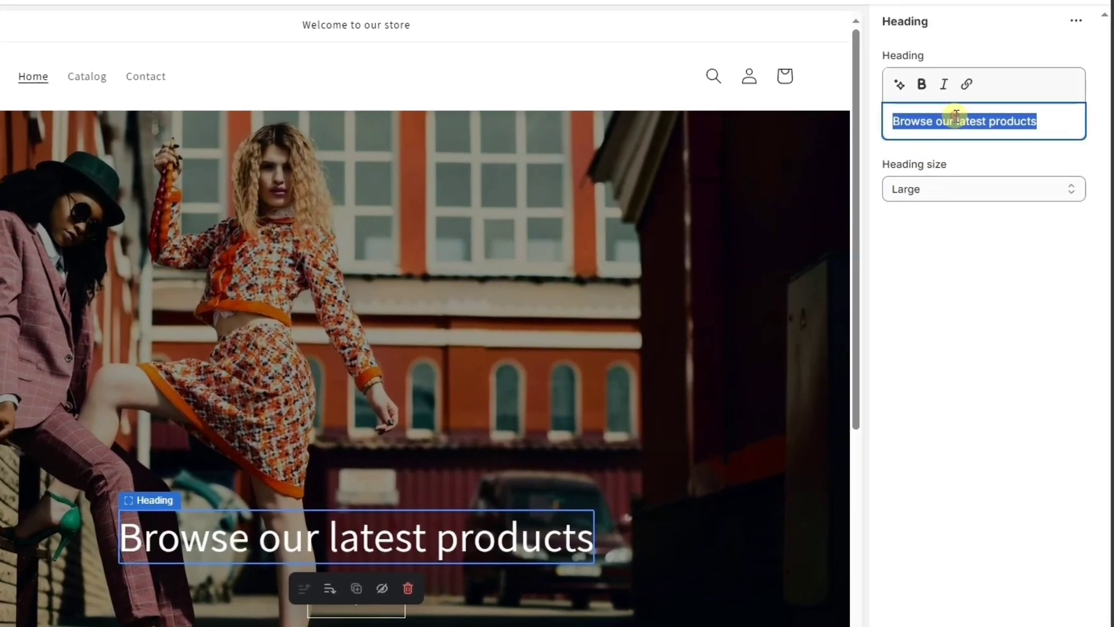
pyautogui.write('Where Quality Meets Style')
pyautogui.press('Right')
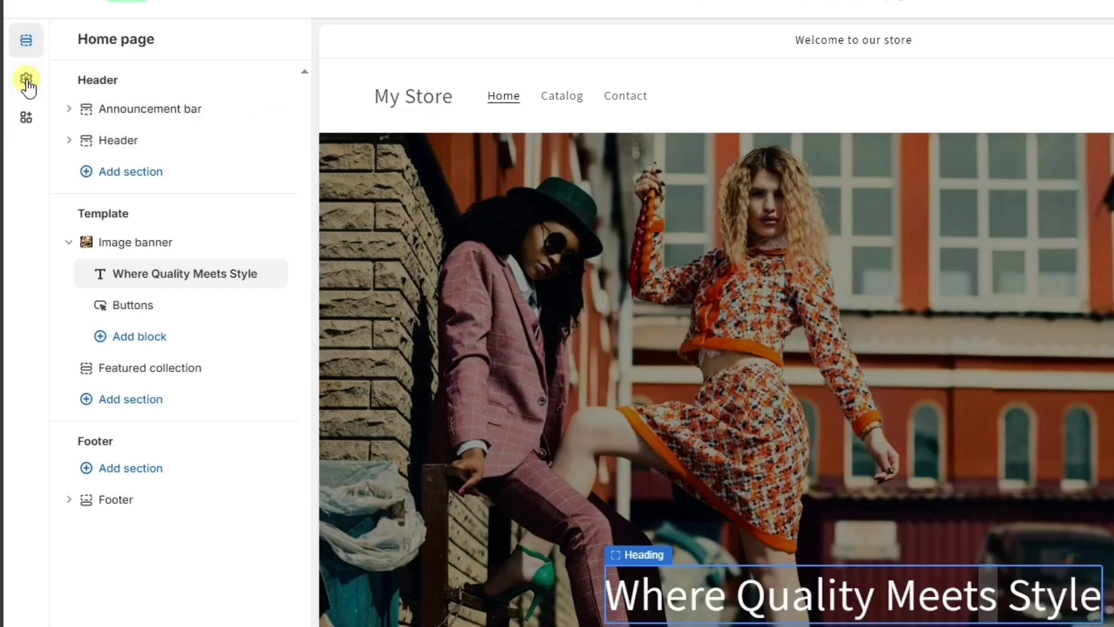
# Set the M image as the store header logo in theme settings.
pyautogui.click(18, 117)
pyautogui.click(92, 82)
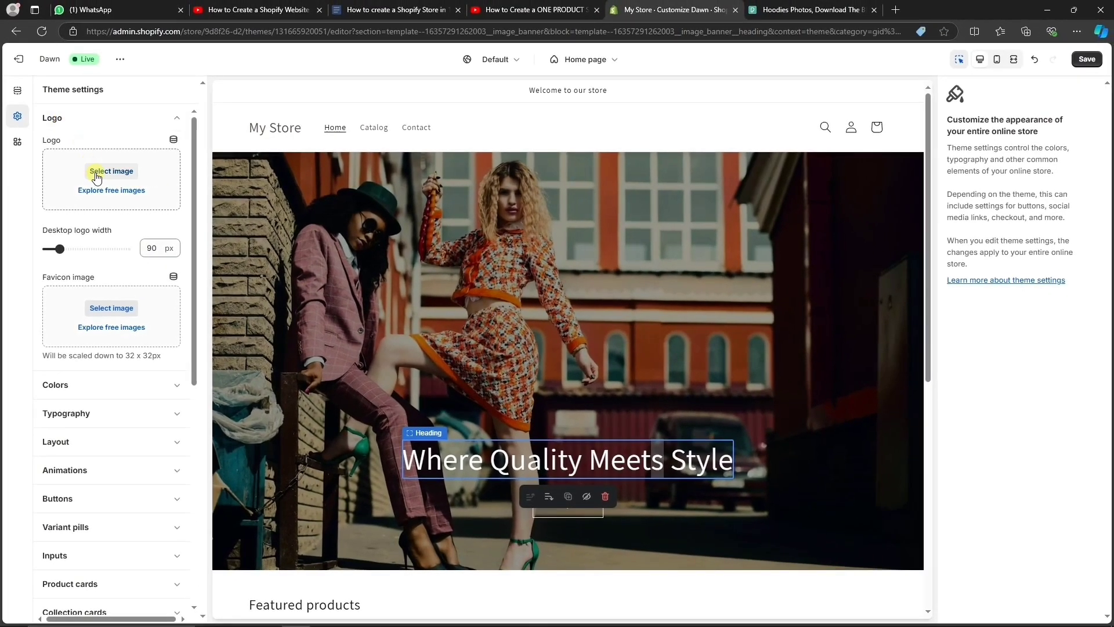
pyautogui.click(97, 174)
pyautogui.click(303, 409)
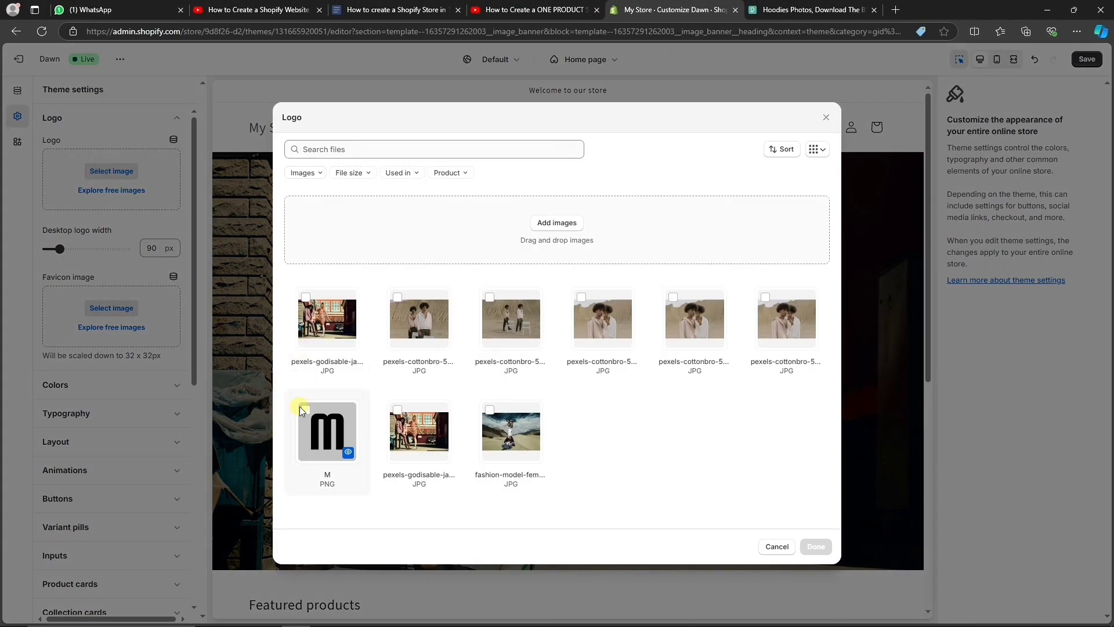
pyautogui.click(815, 548)
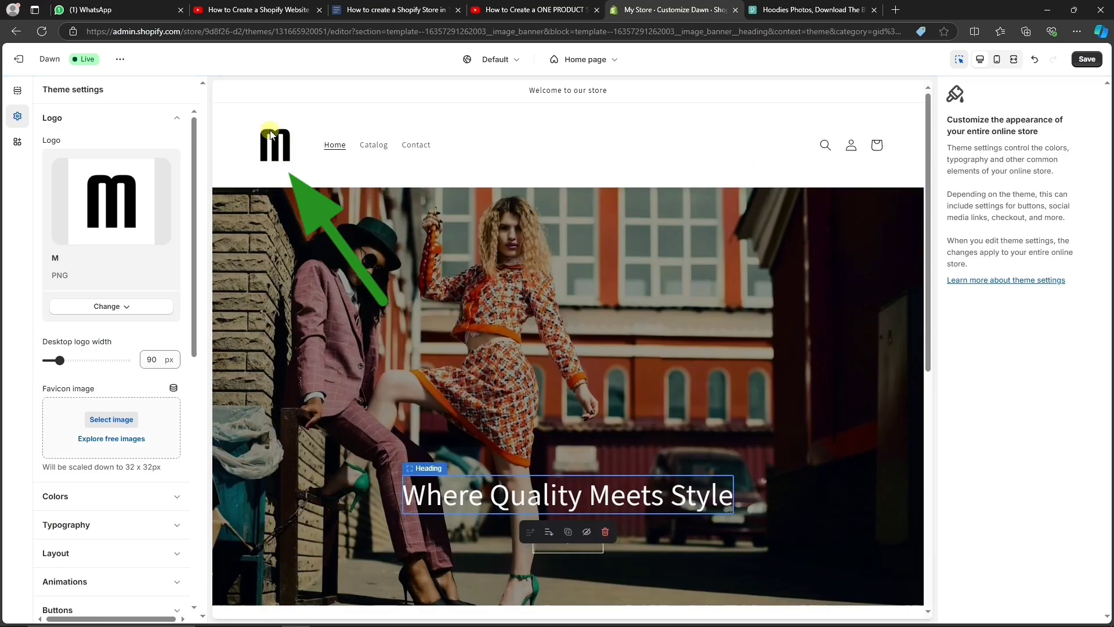
# Review the colour scheme settings and save the theme.
pyautogui.click(157, 116)
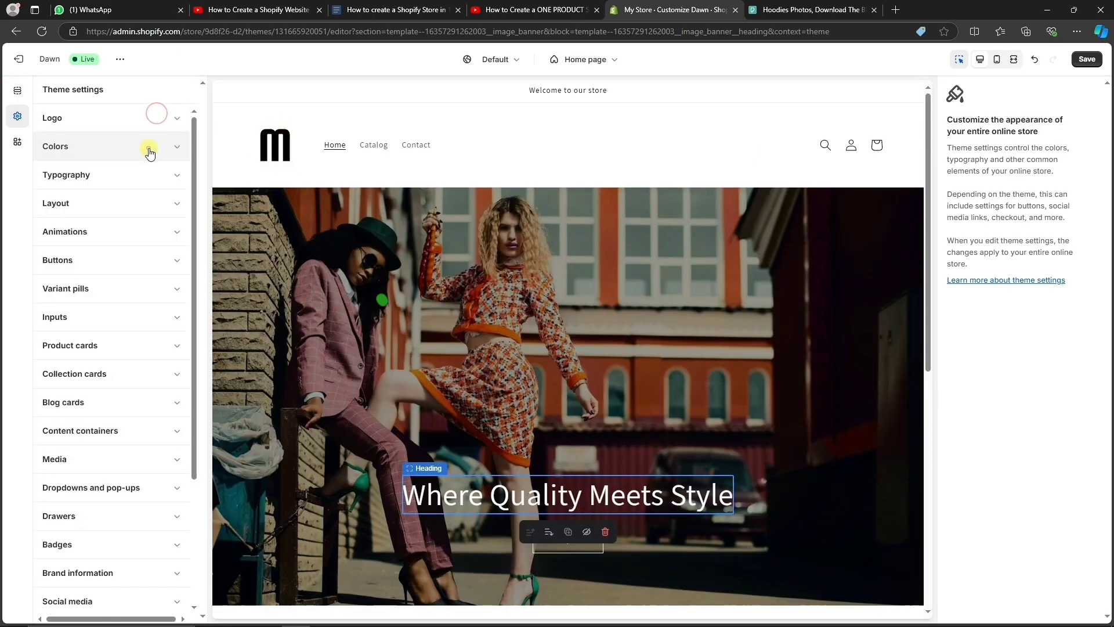
pyautogui.click(149, 149)
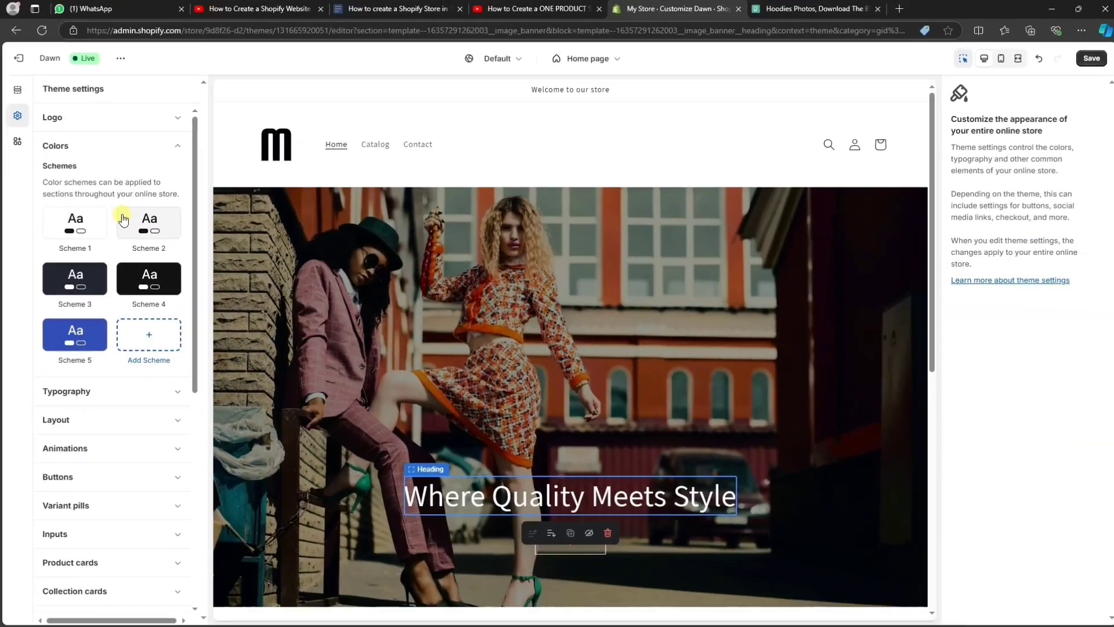
pyautogui.hotkey('ctrl', 's')
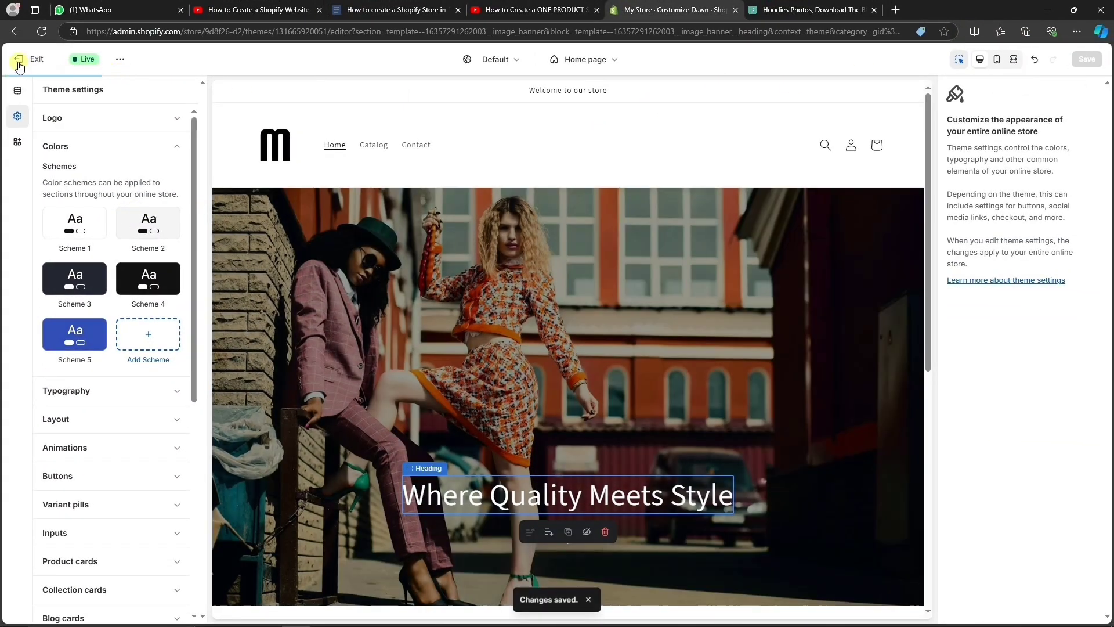
# Create a new product titled 'Metics Classic hoodie'.
pyautogui.click(19, 59)
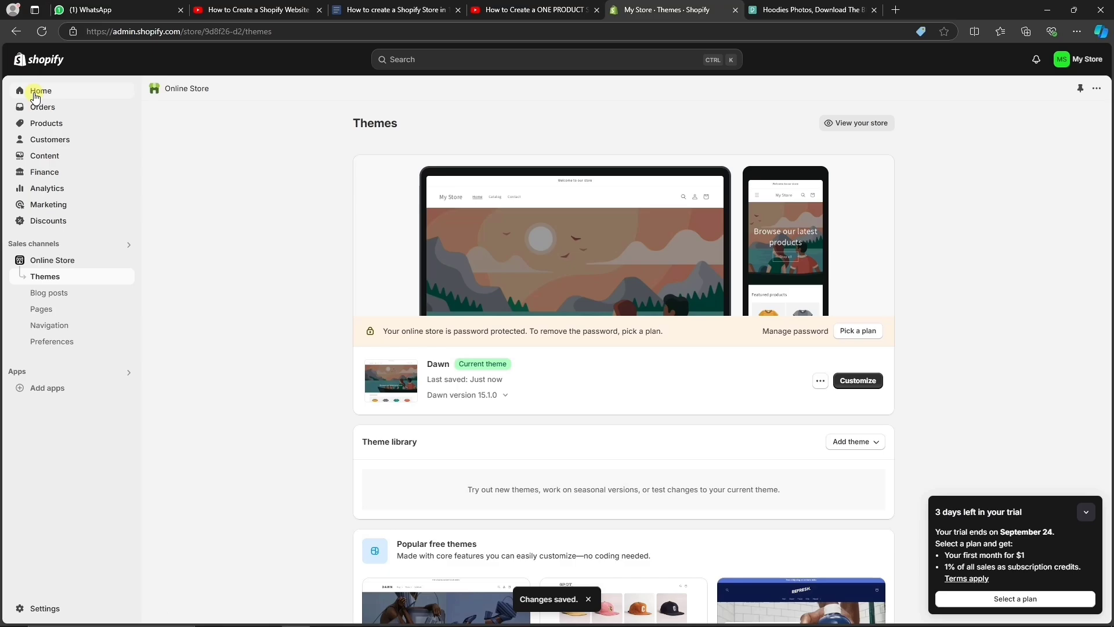
pyautogui.click(40, 123)
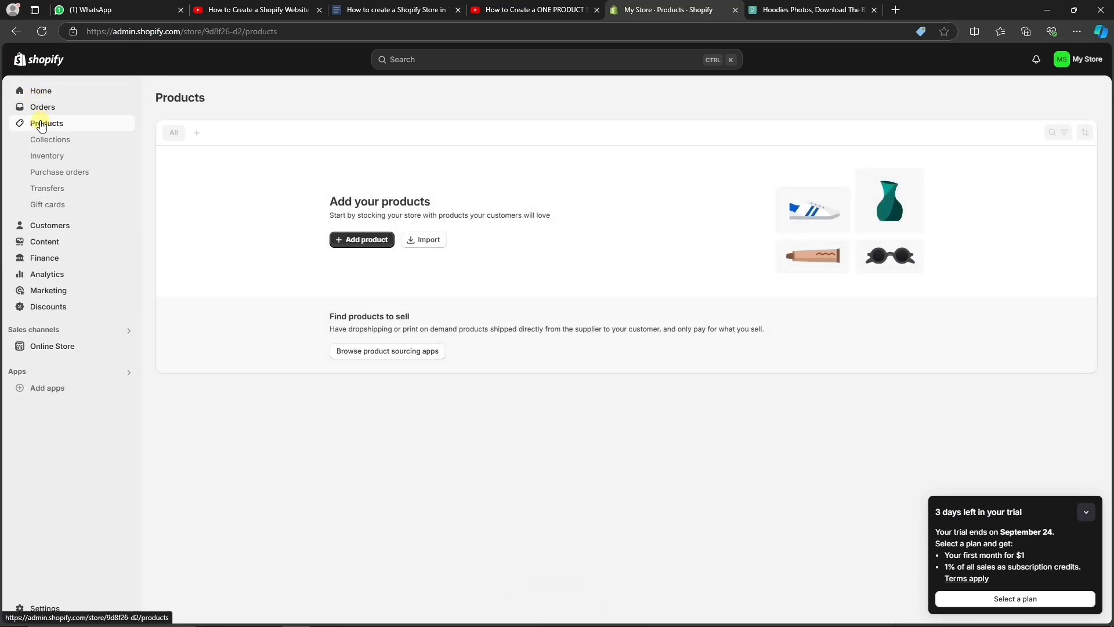
pyautogui.click(363, 241)
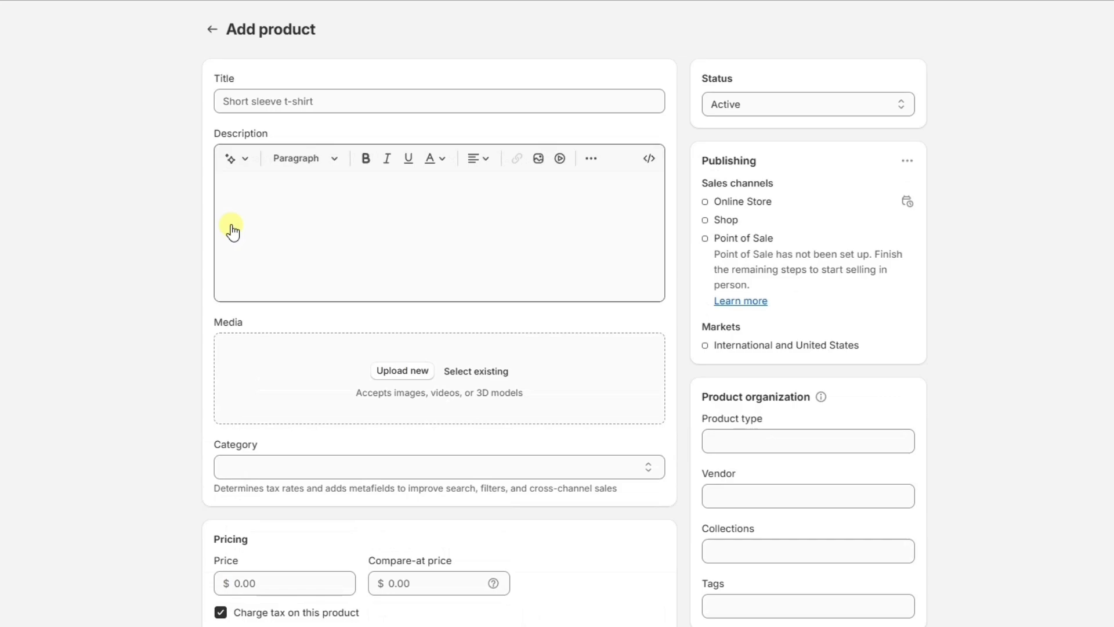
pyautogui.click(320, 104)
pyautogui.write('Metics Classic hoodie')
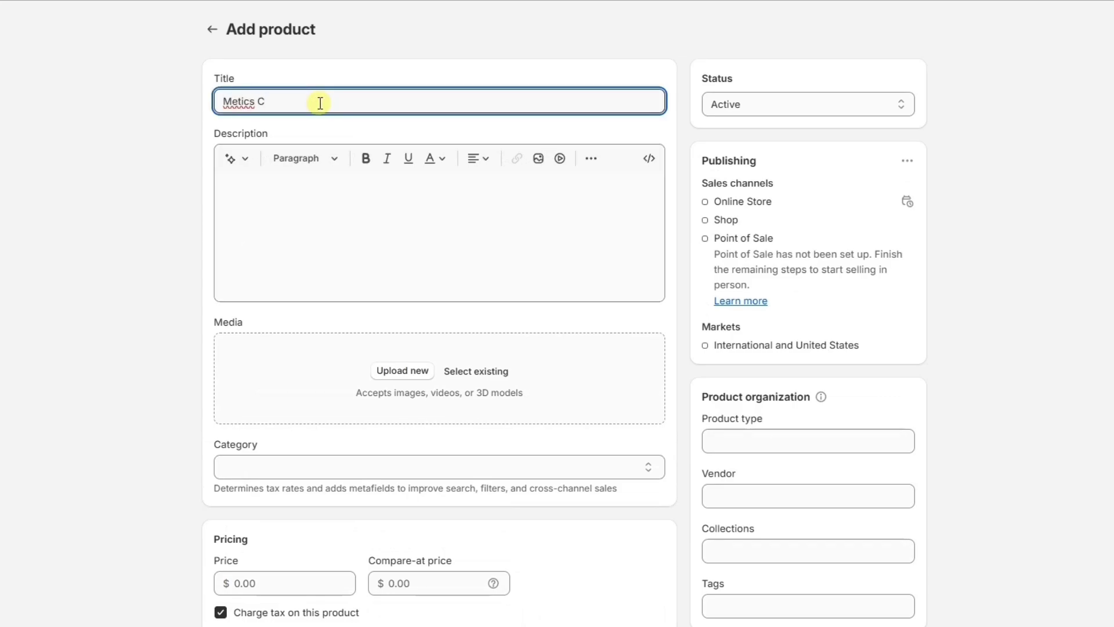
pyautogui.click(306, 194)
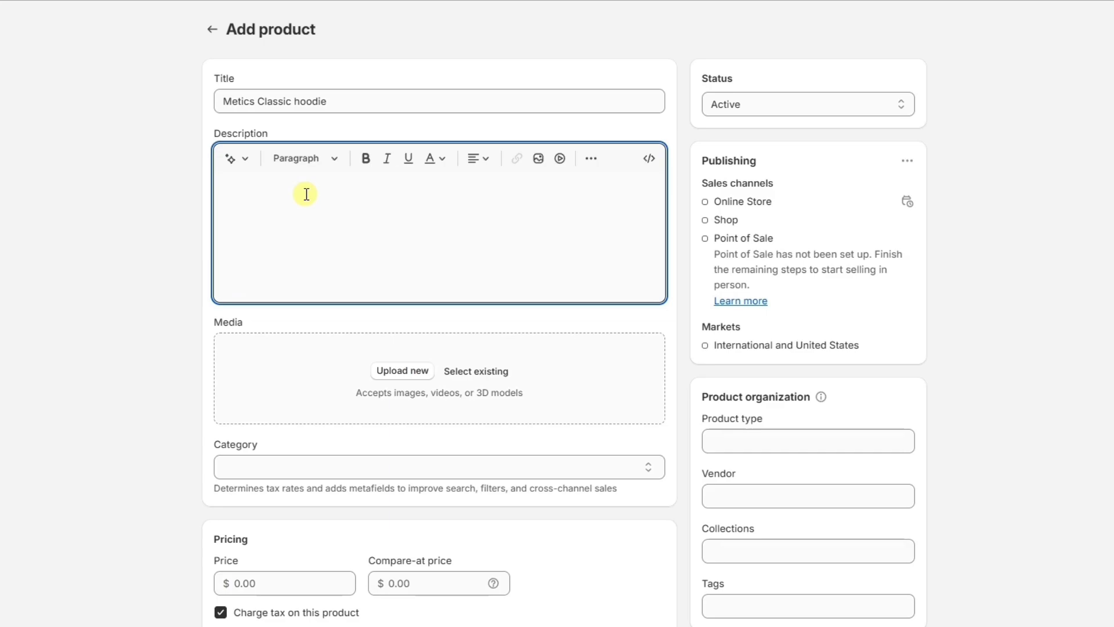
# Generate a Sophisticated-tone hoodie description and add it to the product.
pyautogui.click(231, 157)
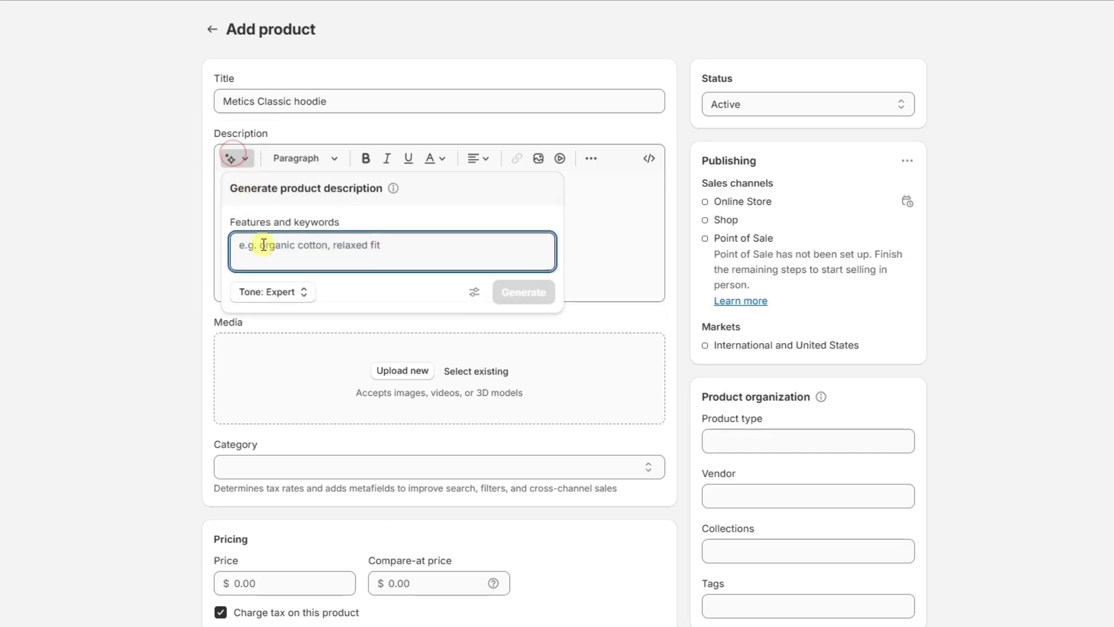
pyautogui.write('hoodie, stylish ,classic')
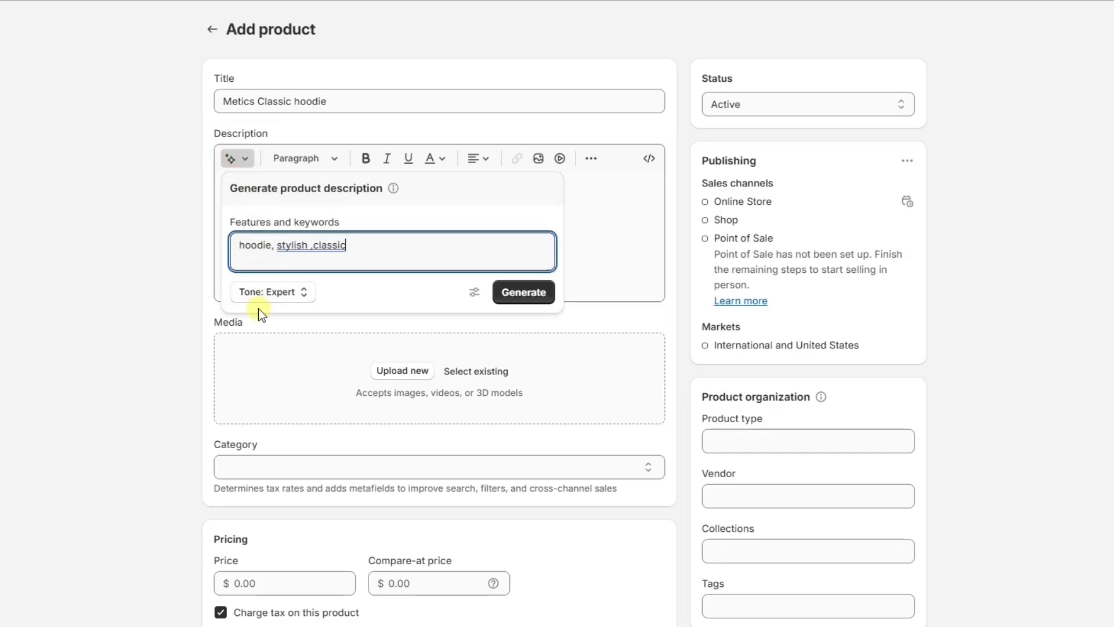
pyautogui.click(270, 292)
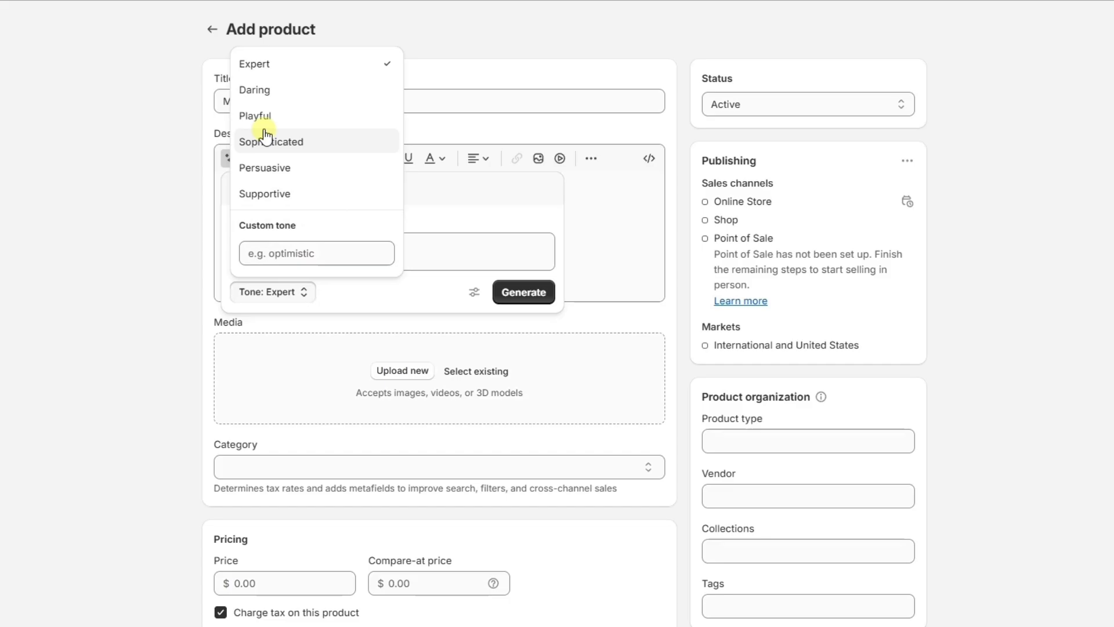
pyautogui.click(261, 137)
pyautogui.click(523, 292)
pyautogui.click(537, 365)
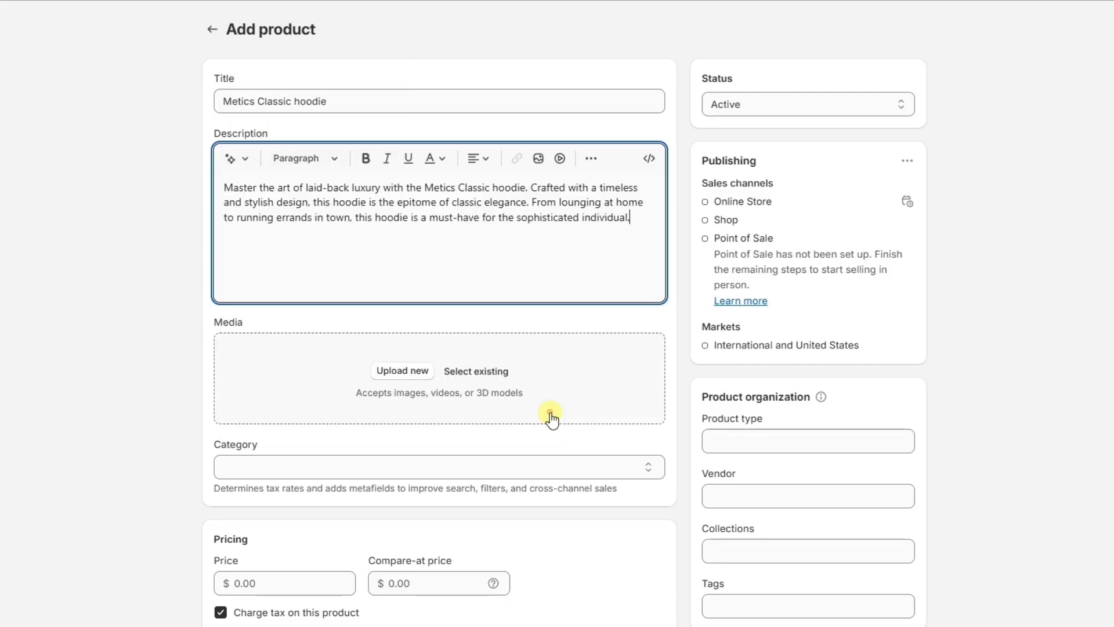
# Upload three cottonbro model photos, making the third one the main image.
pyautogui.click(427, 376)
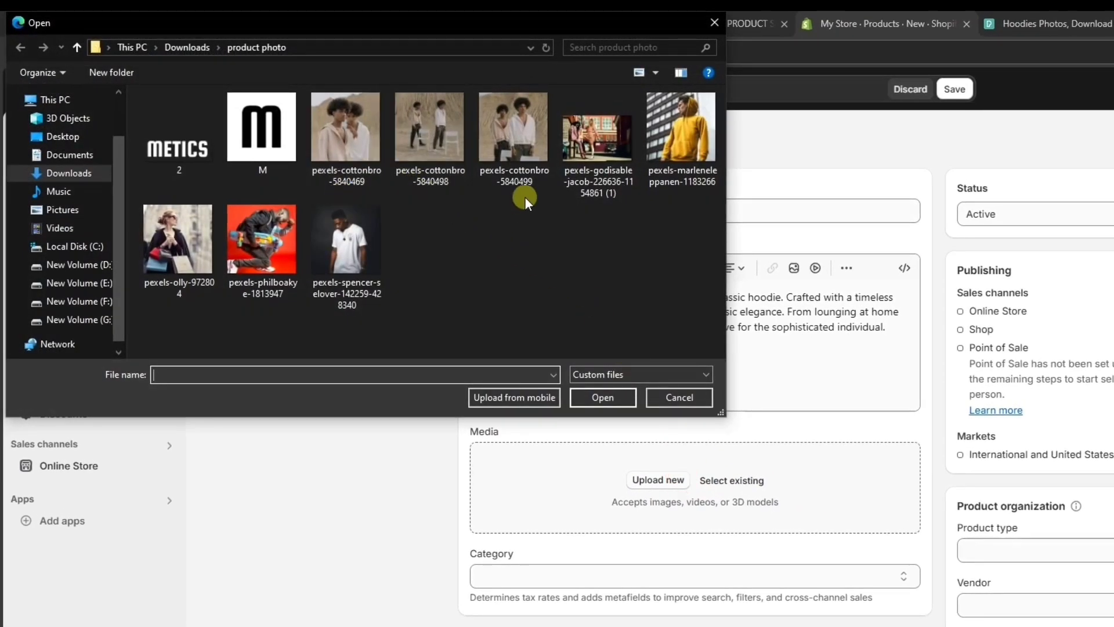
pyautogui.moveTo(525, 196); pyautogui.dragTo(342, 122)
pyautogui.click(586, 396)
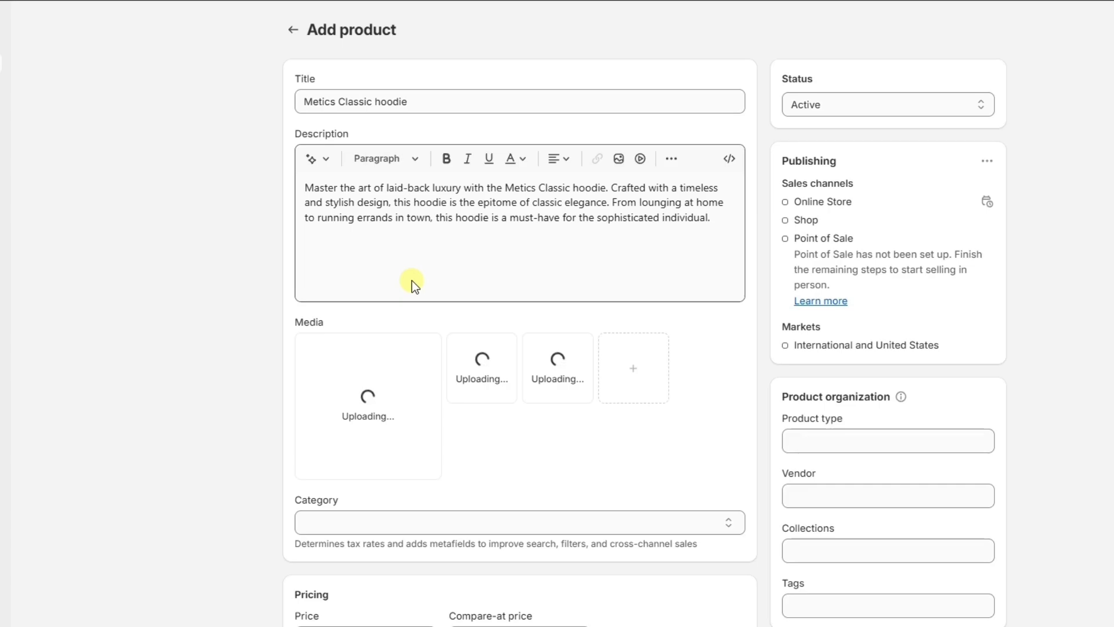
pyautogui.moveTo(541, 367); pyautogui.dragTo(371, 401)
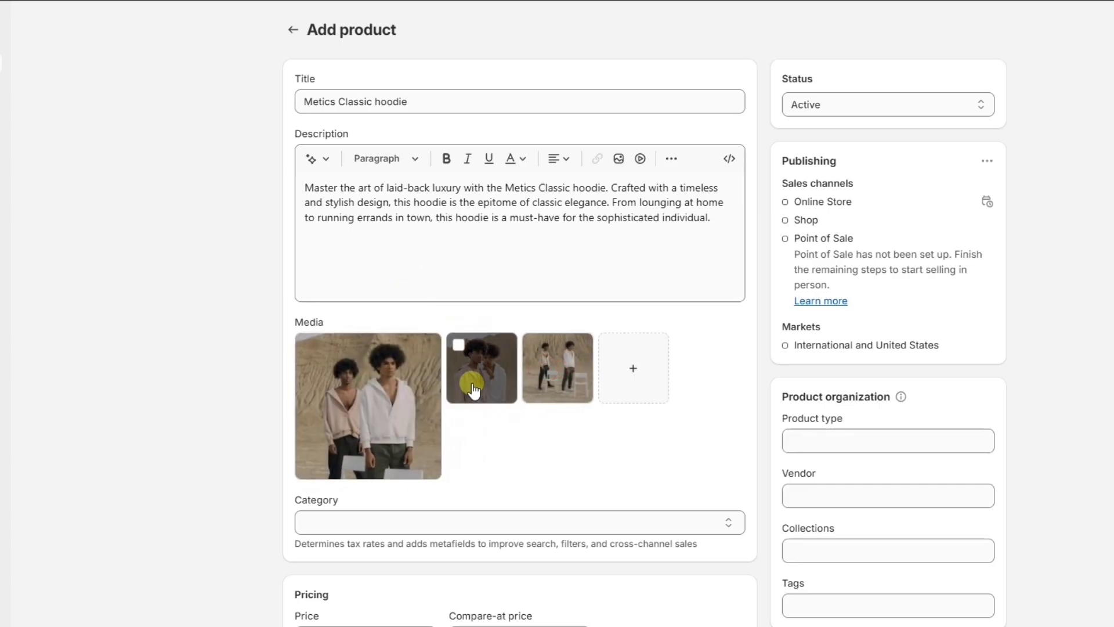
# Set price $39.00, compare-at price $69.00 and 96 in stock at Shop location.
pyautogui.scroll(-4, 522, 405)
pyautogui.click(370, 397)
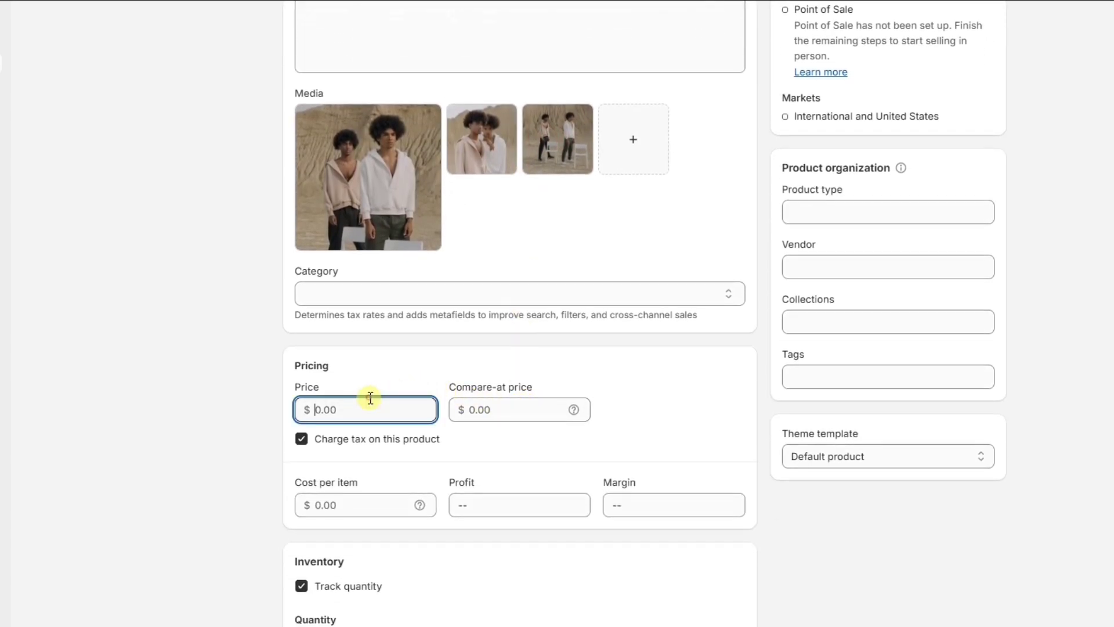
pyautogui.click(525, 406)
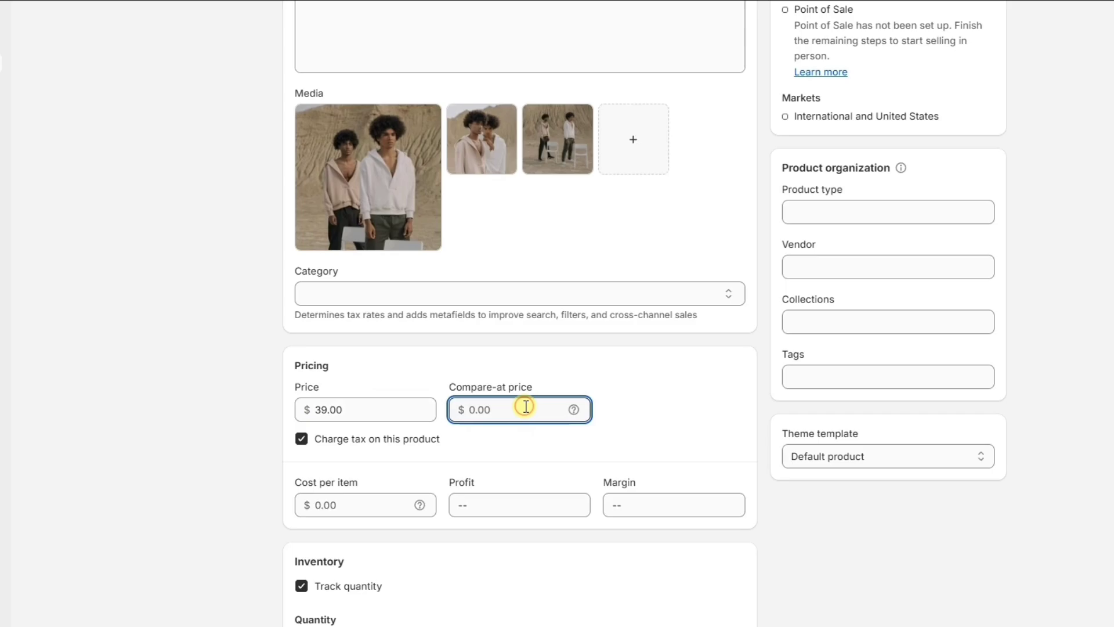
pyautogui.scroll(-5, 526, 406)
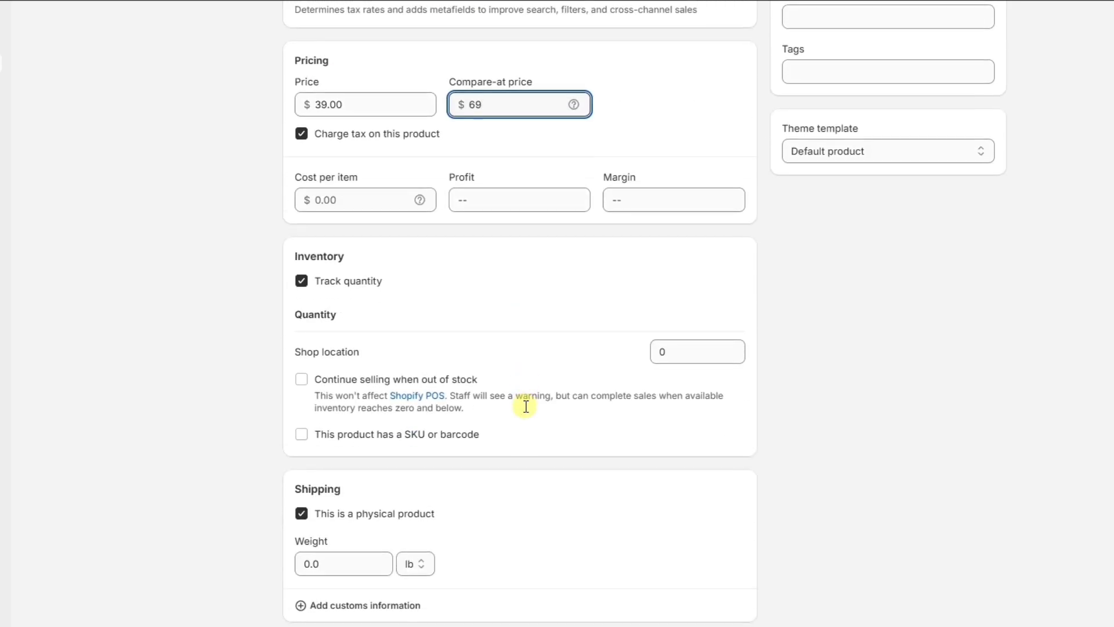
pyautogui.click(699, 358)
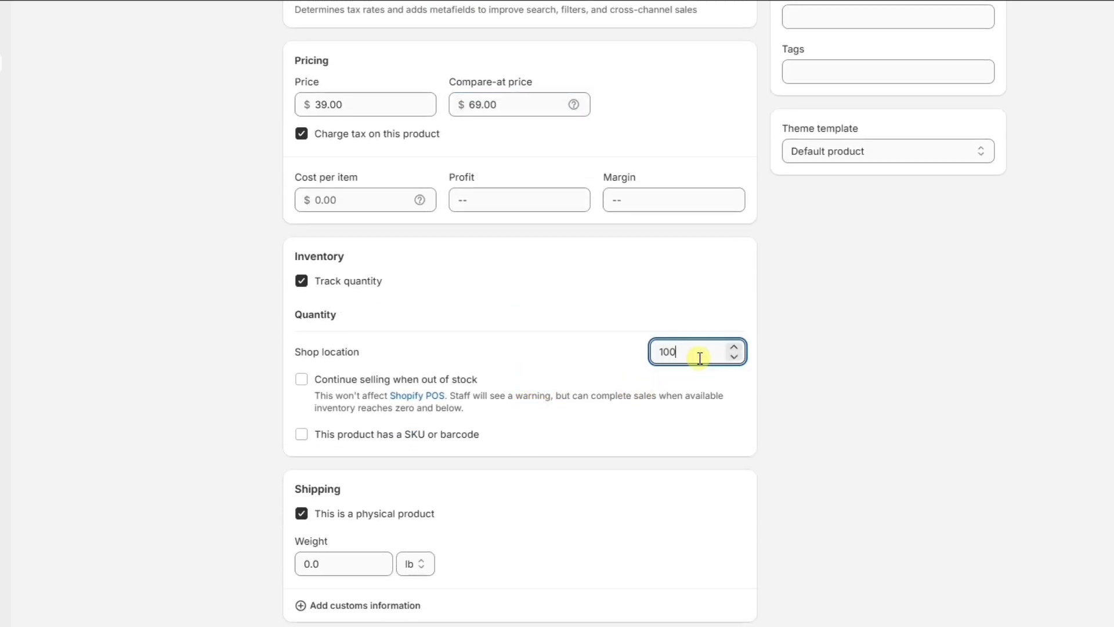
# Add and then discard an empty variant option, and save the product.
pyautogui.scroll(-4, 659, 468)
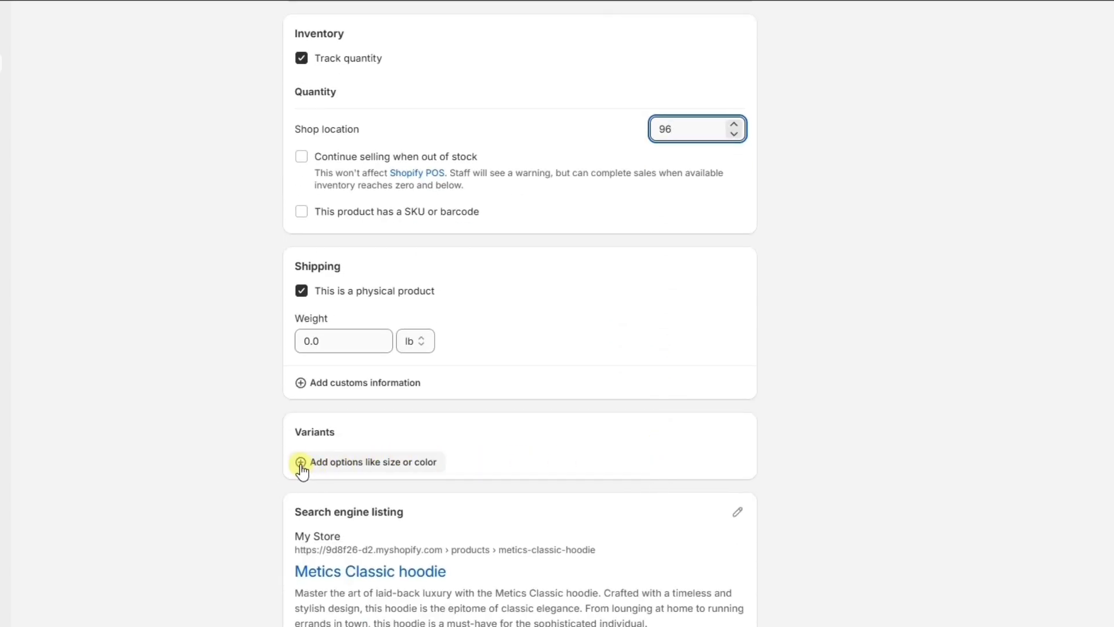
pyautogui.click(303, 462)
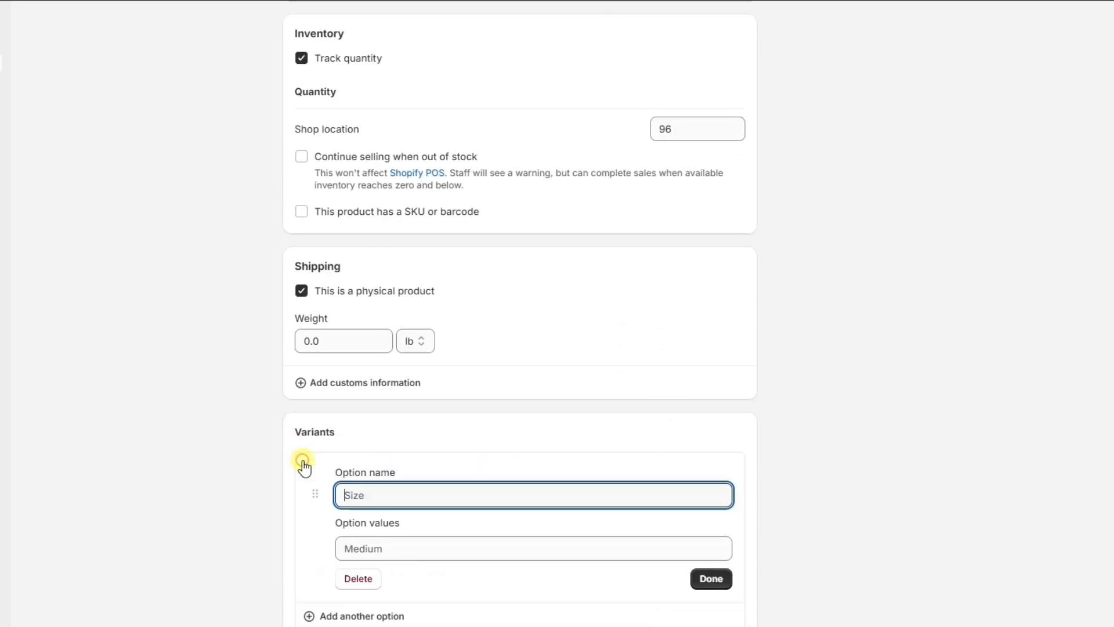
pyautogui.scroll(-3, 303, 464)
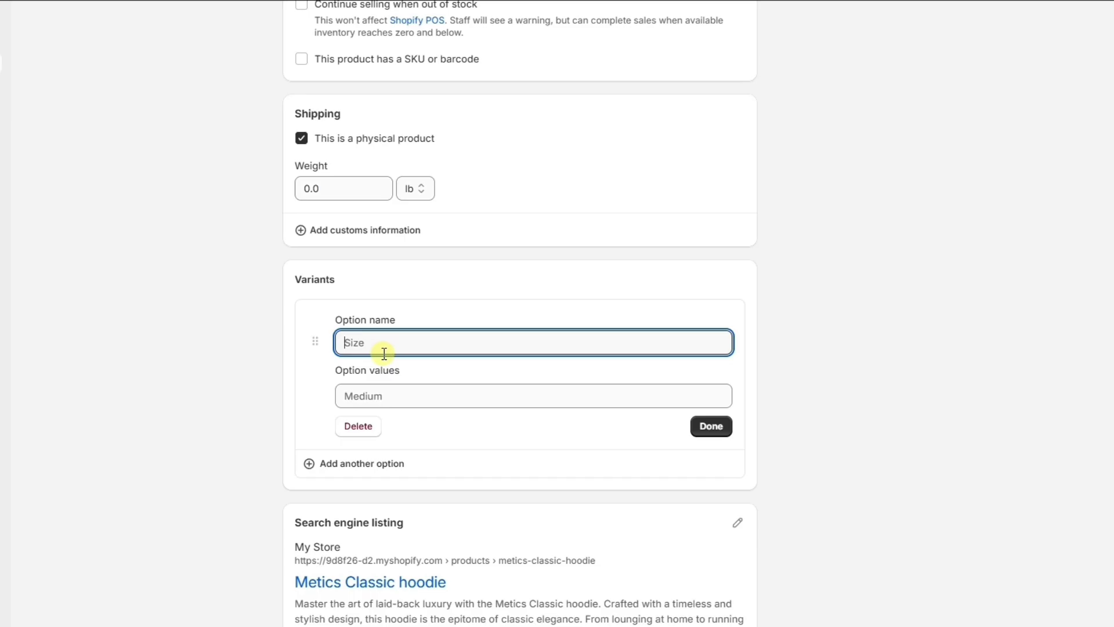
pyautogui.click(358, 428)
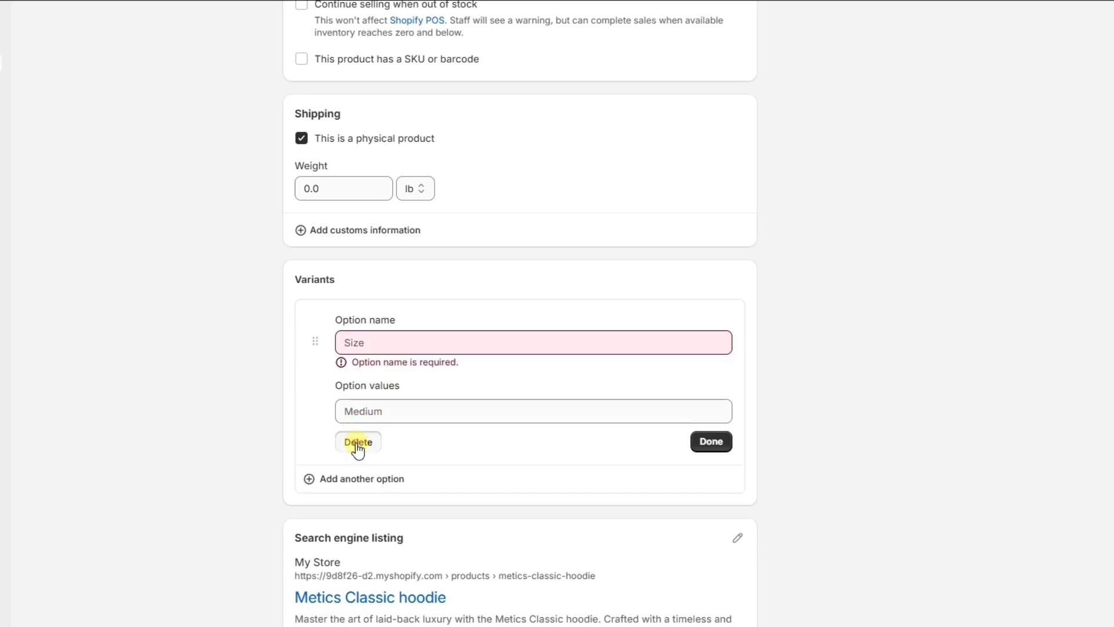
pyautogui.click(358, 442)
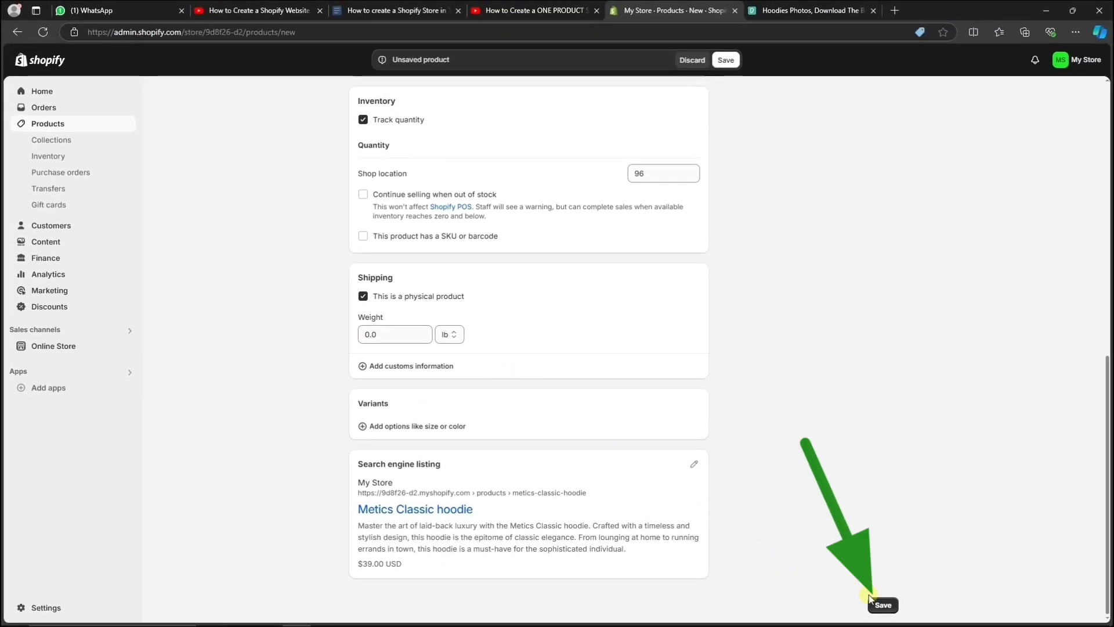
pyautogui.click(885, 606)
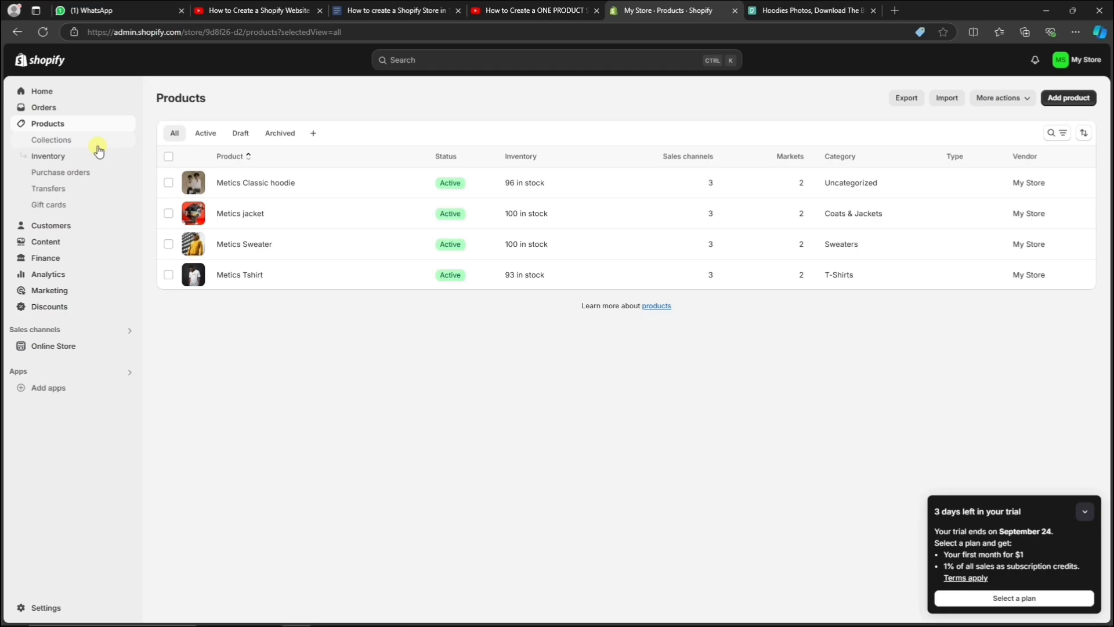
# Create a manual collection titled 'Hoodies'.
pyautogui.click(87, 142)
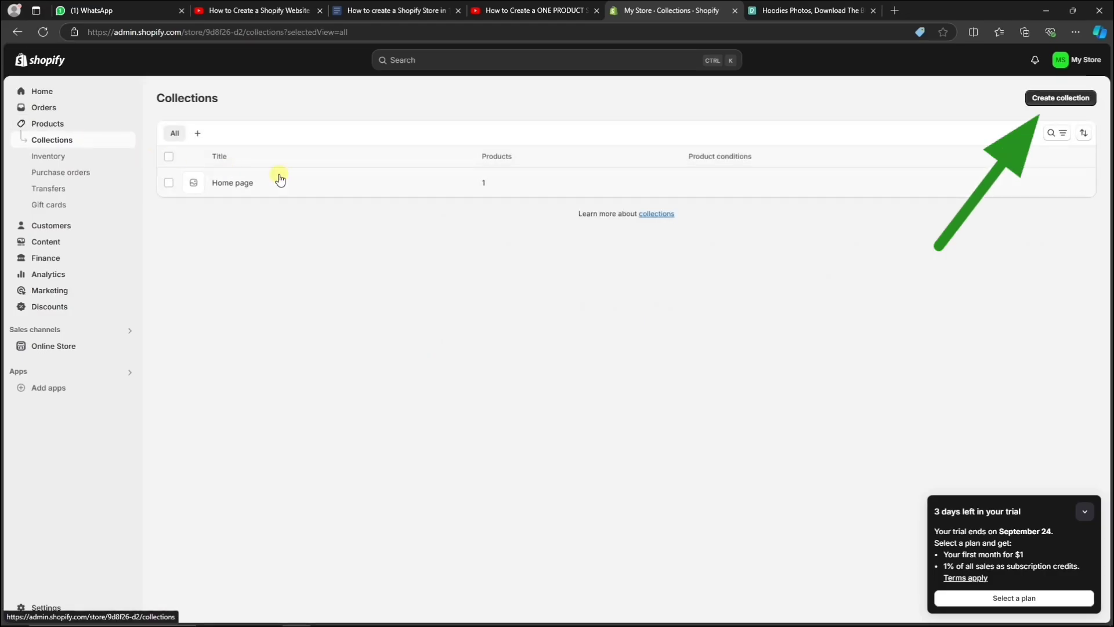
pyautogui.click(1033, 99)
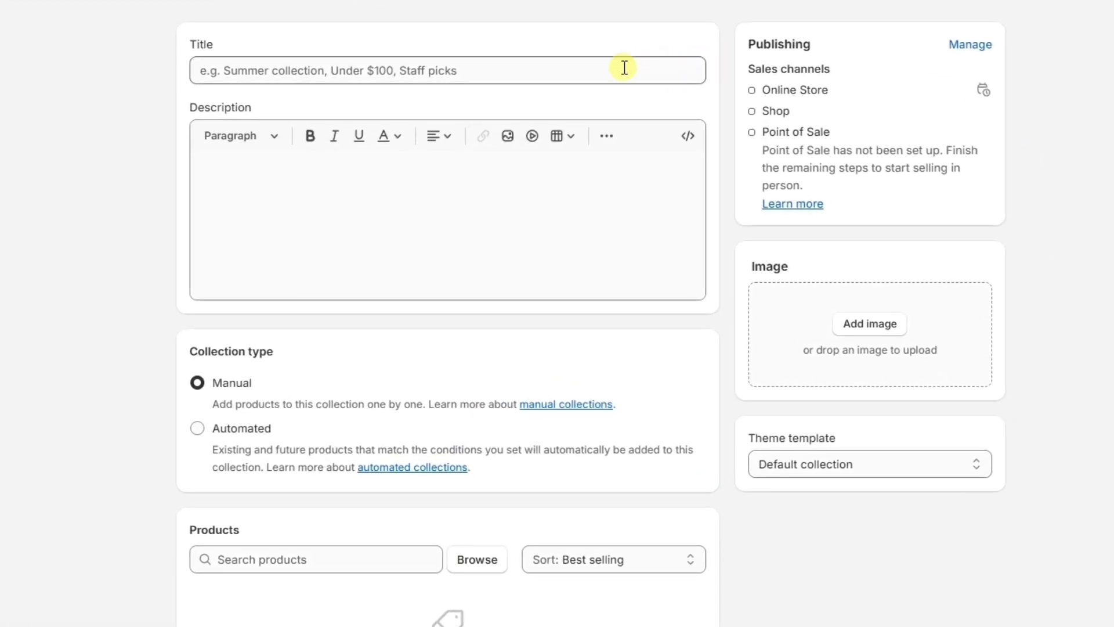
pyautogui.click(603, 77)
pyautogui.write('Hoodies')
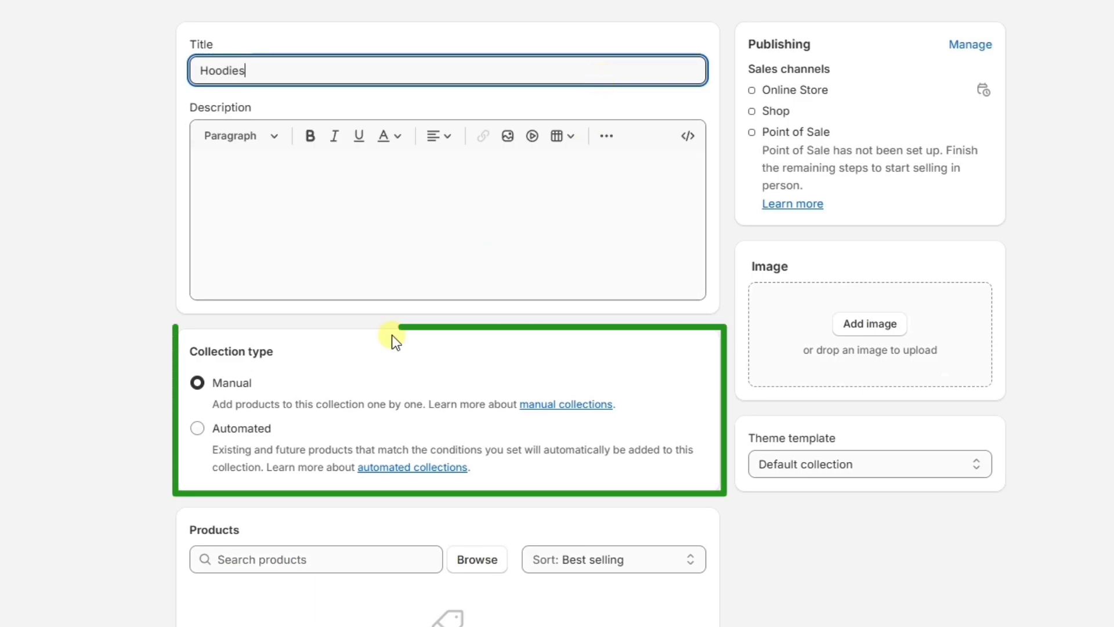
pyautogui.click(196, 385)
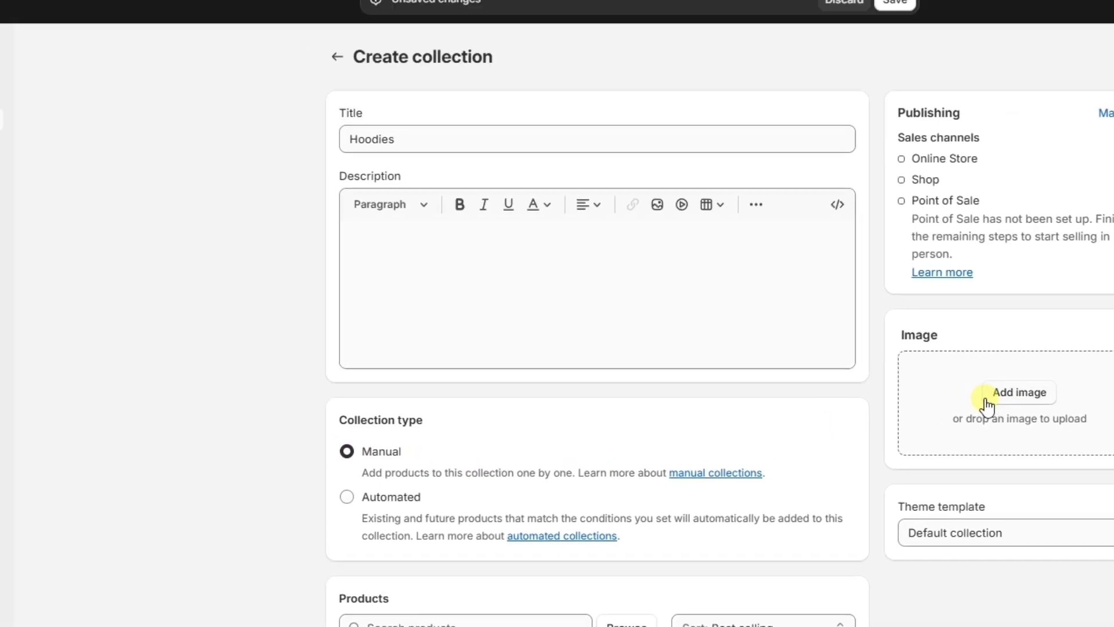
# Add the green hoodie photo, save, add Metics Classic hoodie, and return to Collections.
pyautogui.click(841, 333)
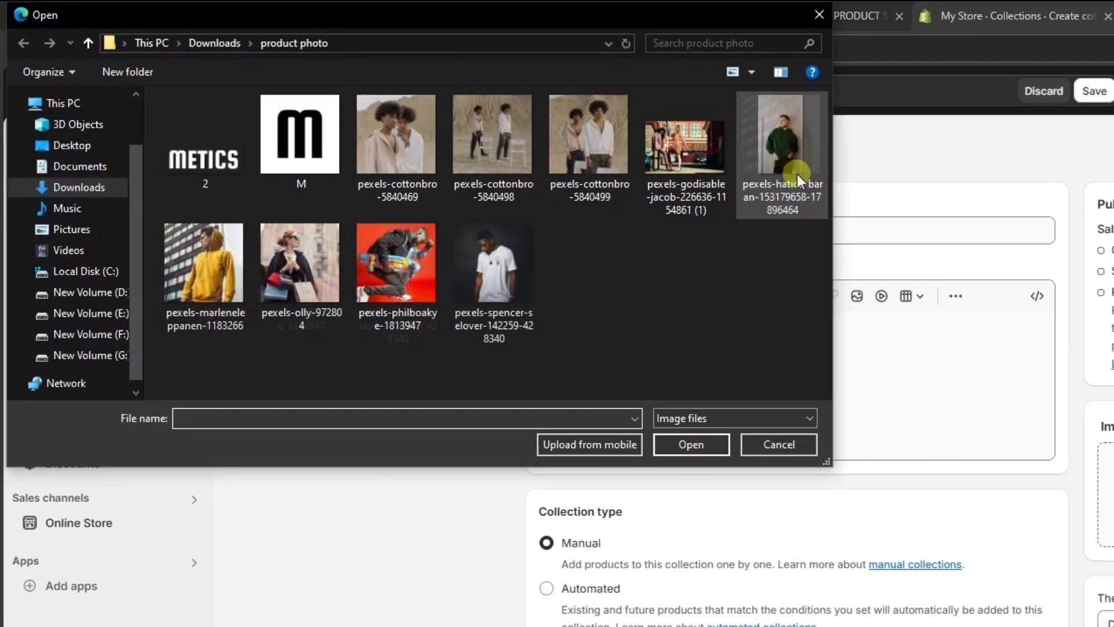
pyautogui.doubleClick(786, 221)
pyautogui.click(754, 26)
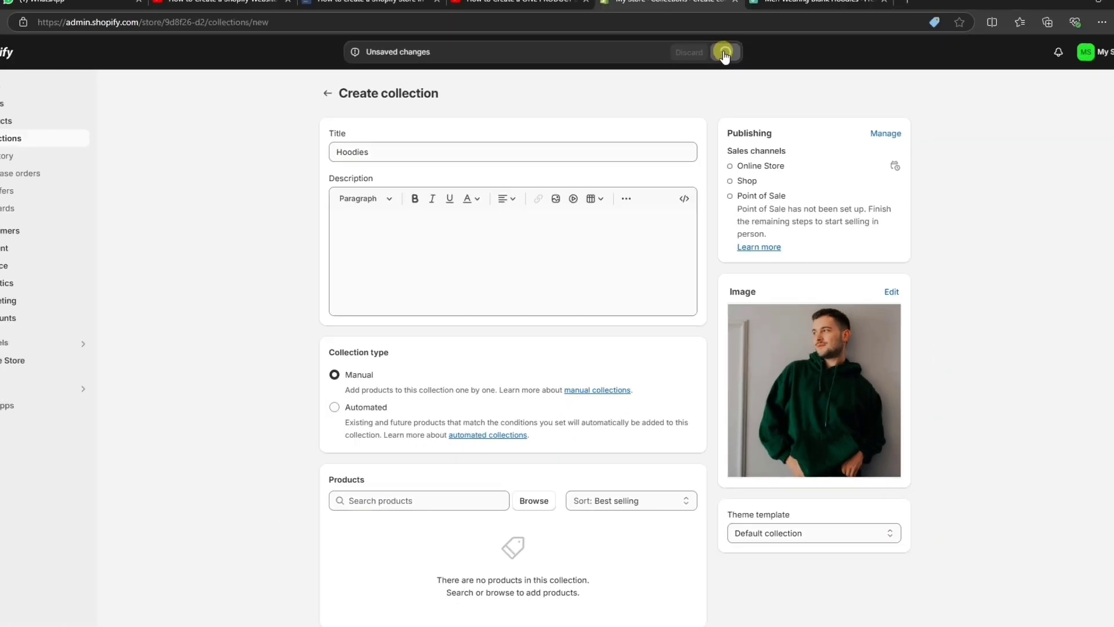
pyautogui.click(534, 500)
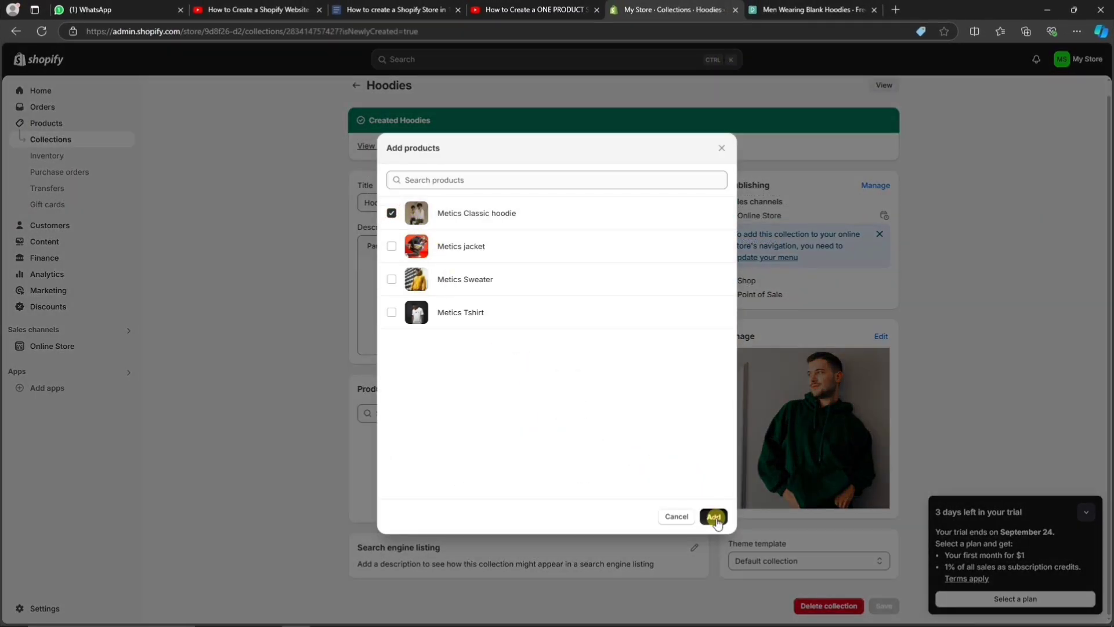
pyautogui.click(714, 517)
pyautogui.click(355, 90)
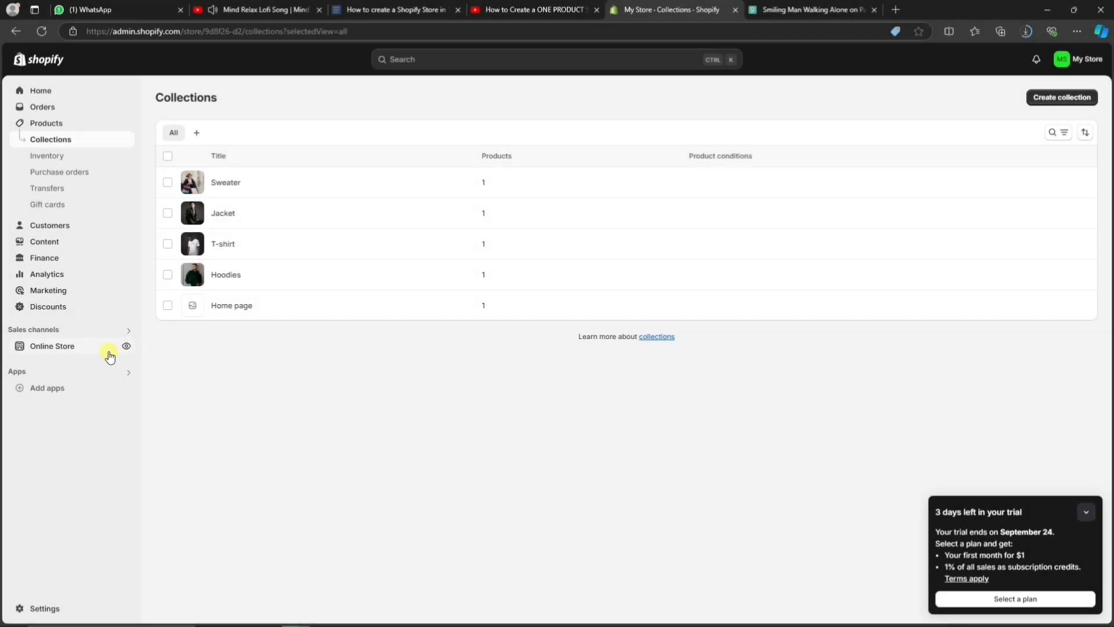
# In the Dawn theme editor, delete the Featured products section from the home page.
pyautogui.click(109, 351)
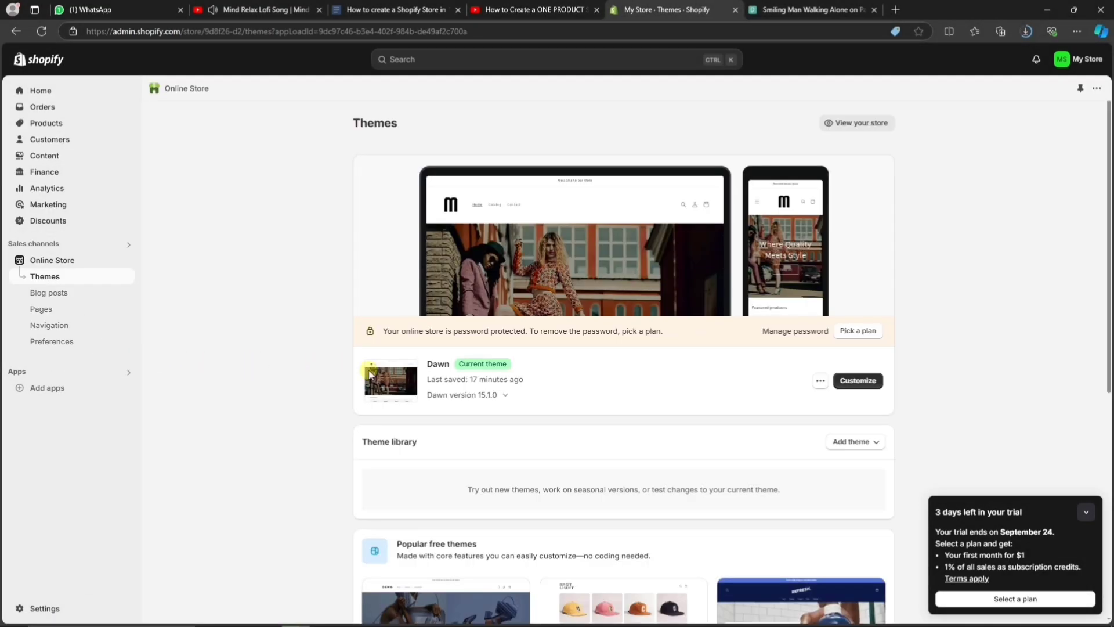
pyautogui.click(858, 381)
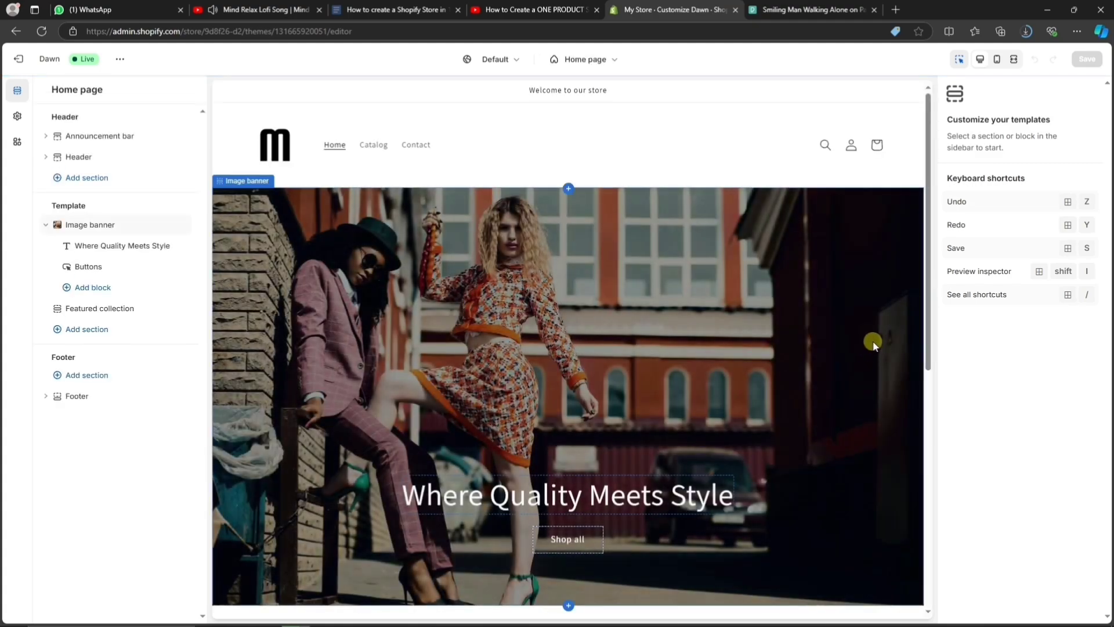
pyautogui.scroll(-8, 873, 342)
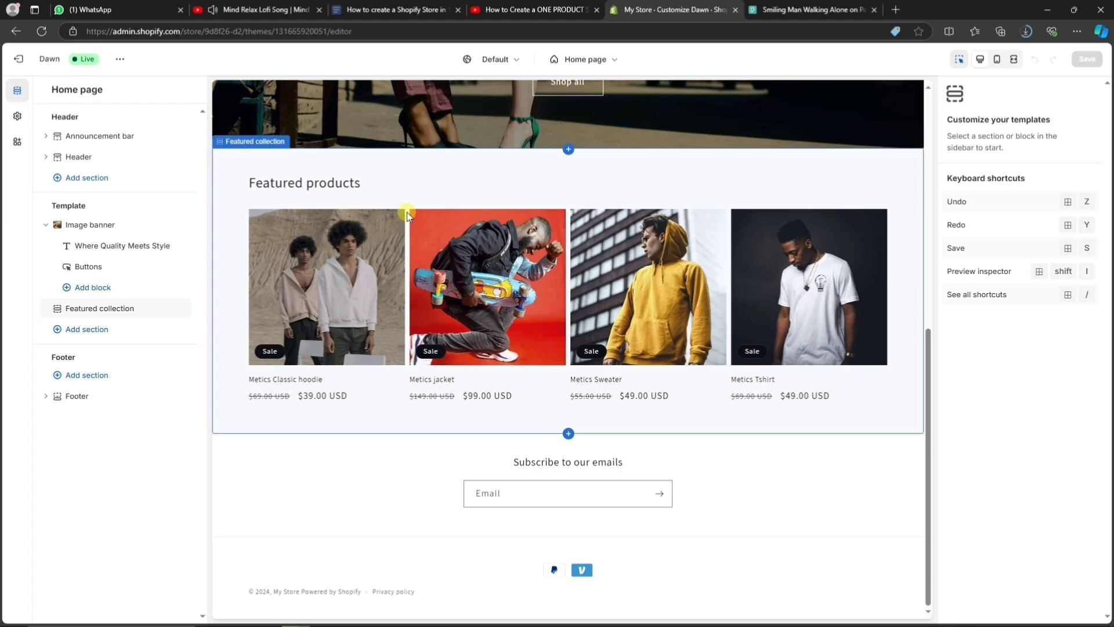
pyautogui.click(409, 169)
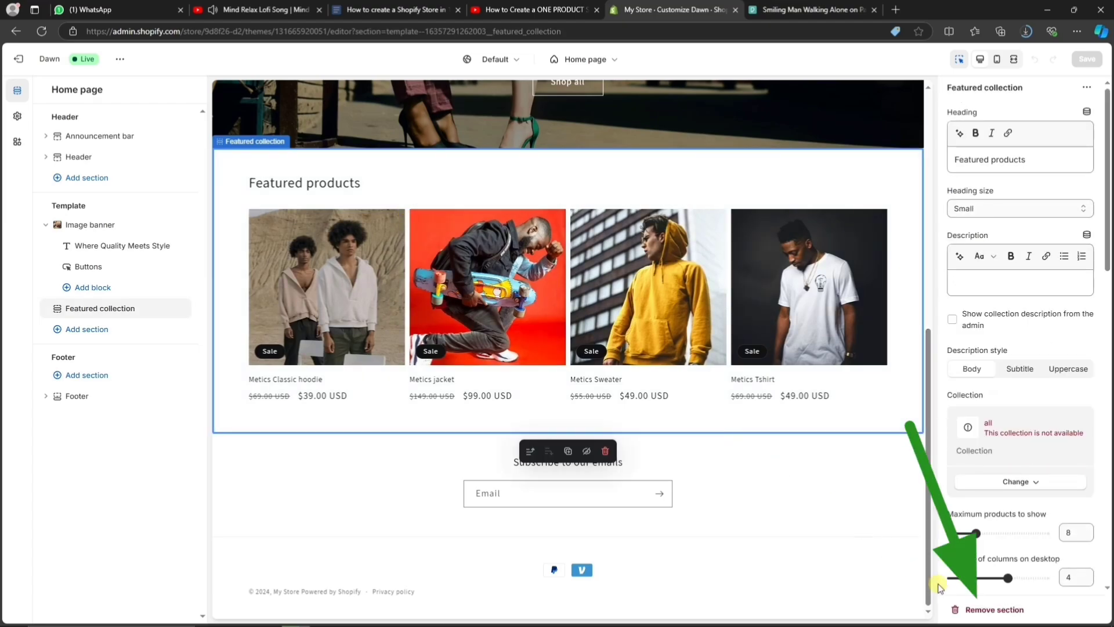
pyautogui.click(969, 609)
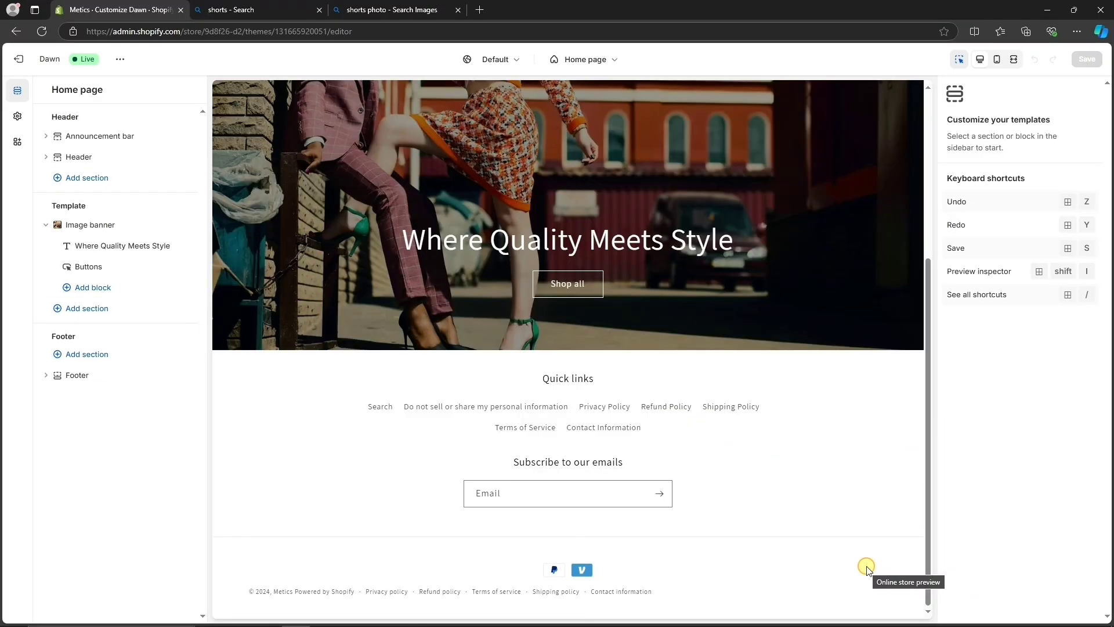
# Add a Collection list section and set its first card to Hoodies.
pyautogui.click(138, 315)
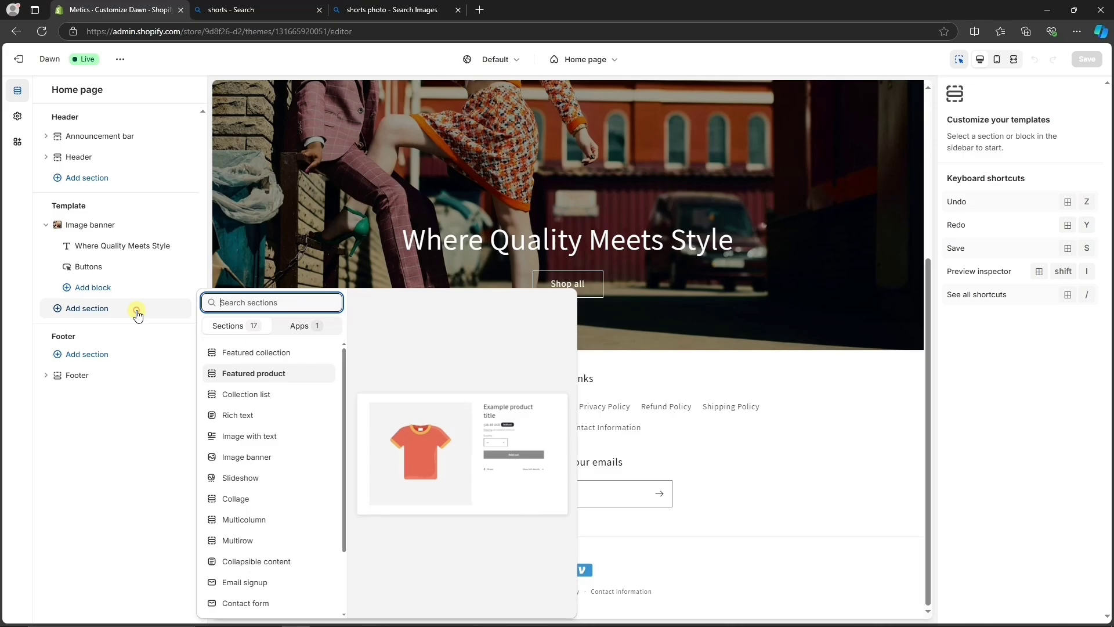
pyautogui.click(246, 396)
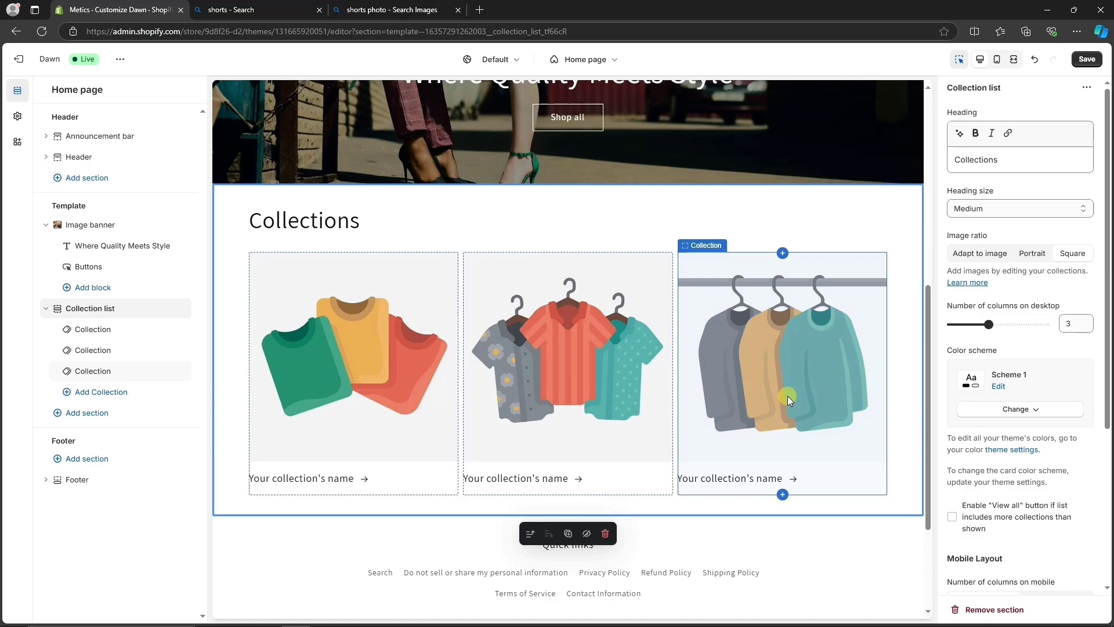
pyautogui.click(277, 365)
pyautogui.click(1019, 129)
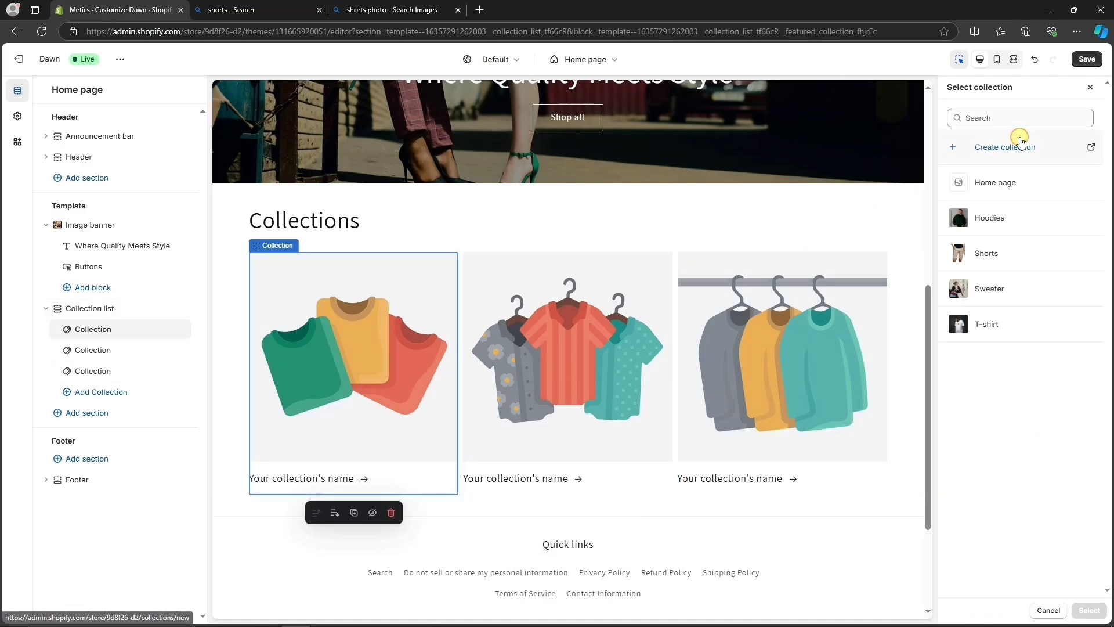
pyautogui.click(1016, 226)
pyautogui.click(1089, 609)
# Set the second and third collection cards to T-shirt and Shorts.
pyautogui.click(580, 441)
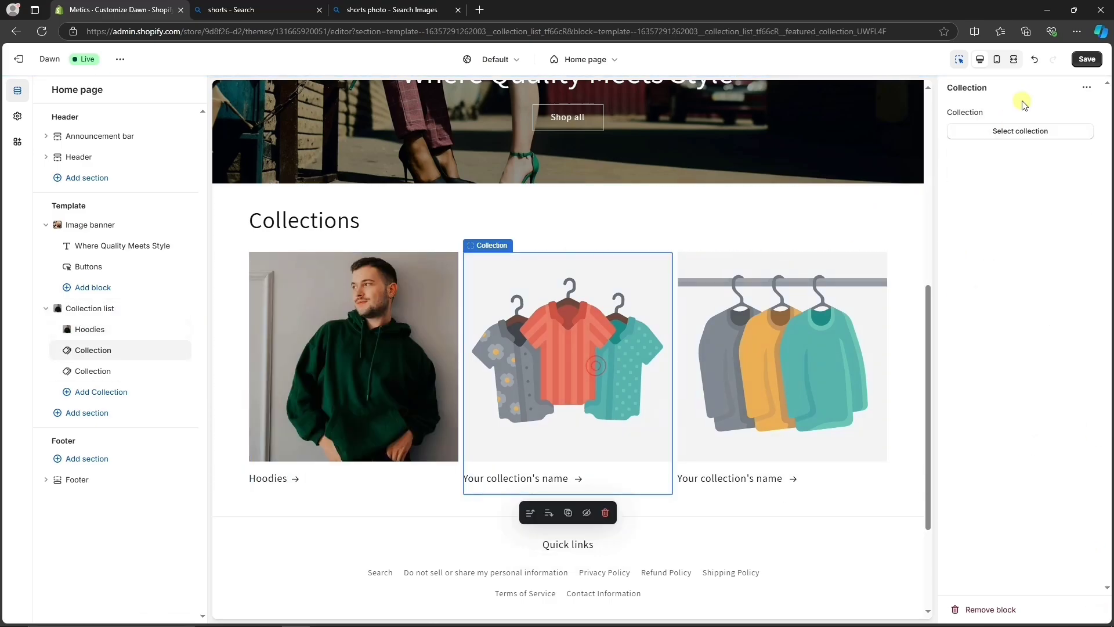
pyautogui.click(1016, 131)
pyautogui.click(1040, 318)
pyautogui.click(1089, 610)
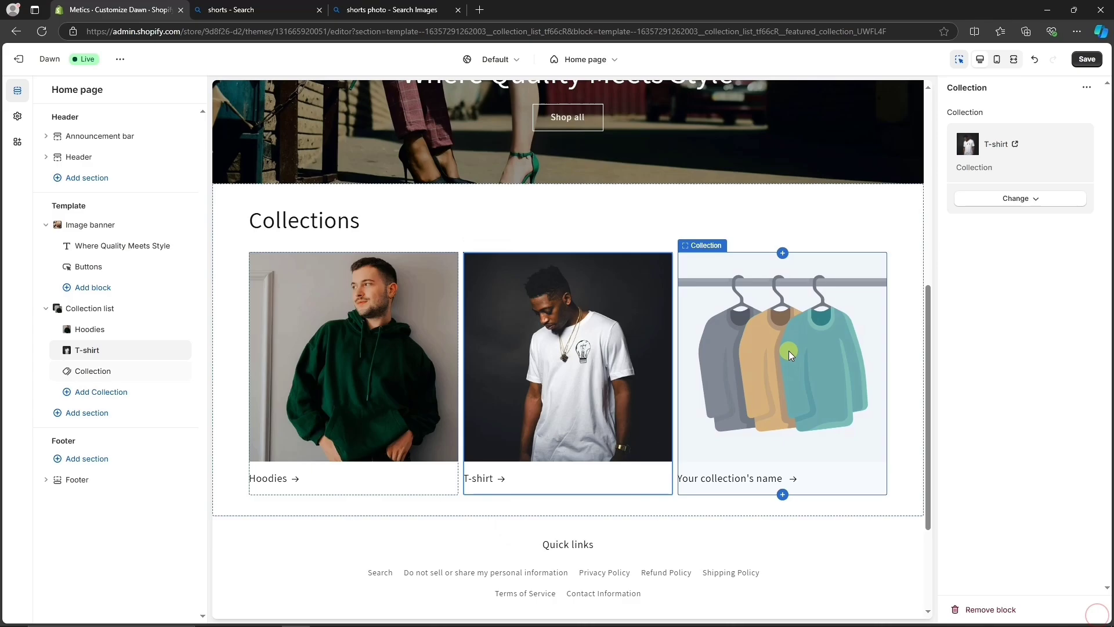
pyautogui.click(786, 351)
pyautogui.click(1020, 129)
pyautogui.click(1042, 252)
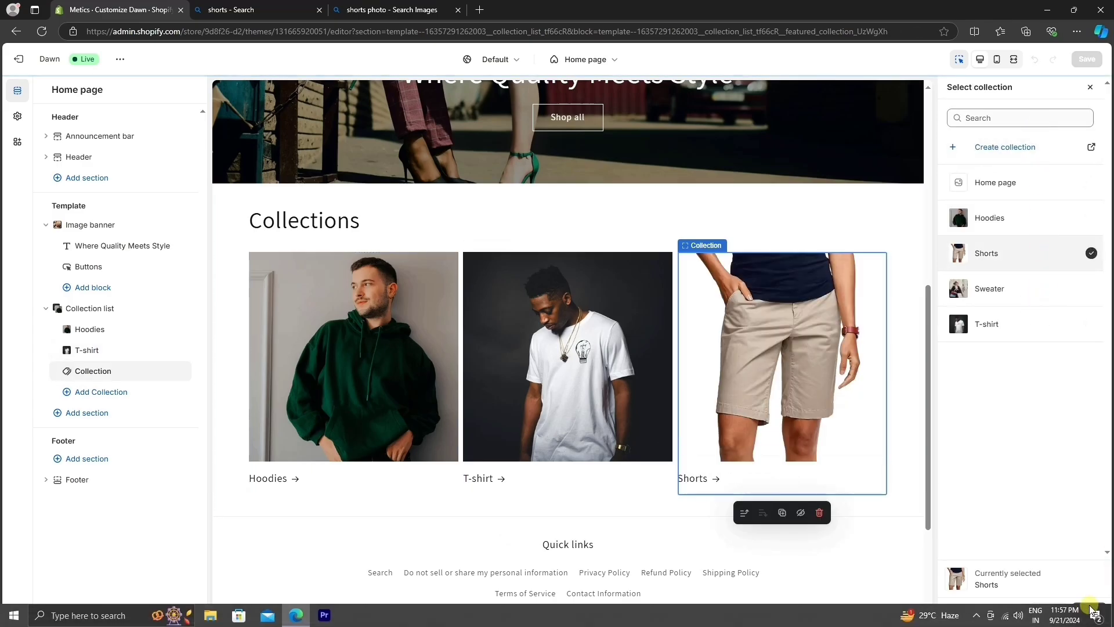
pyautogui.click(1089, 609)
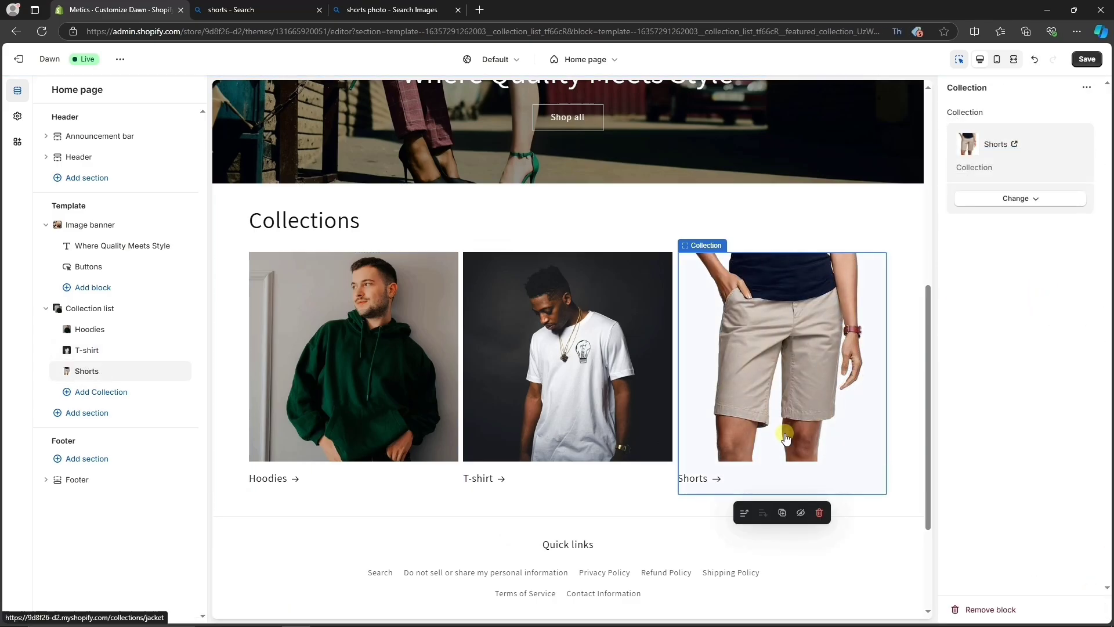
# Add an Image banner below the Collection list and review its heading, text and button blocks.
pyautogui.click(122, 415)
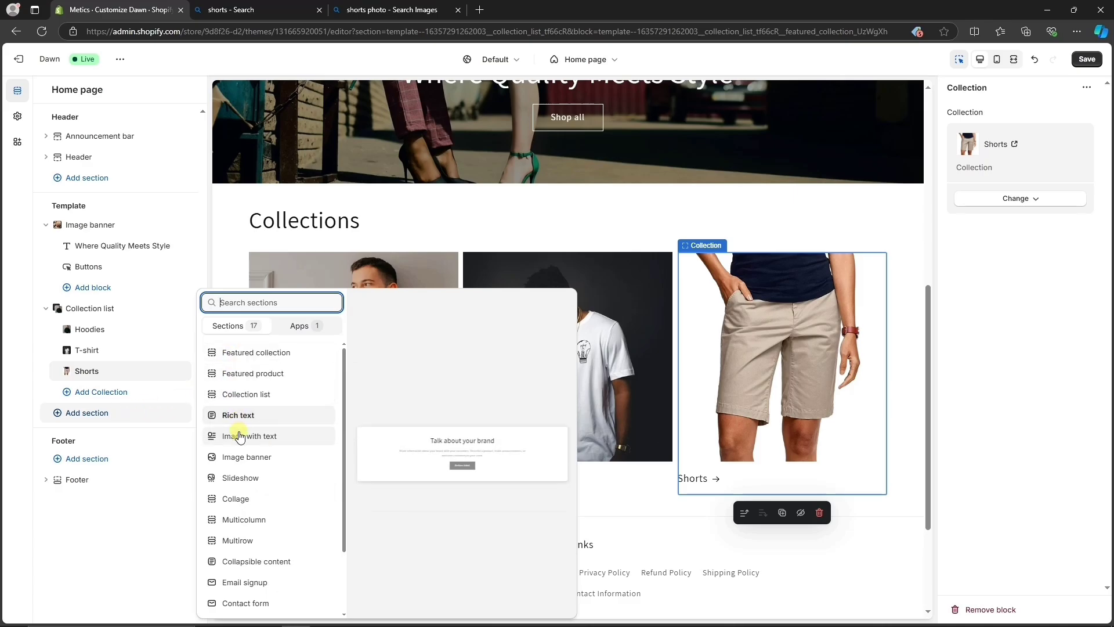
pyautogui.click(242, 458)
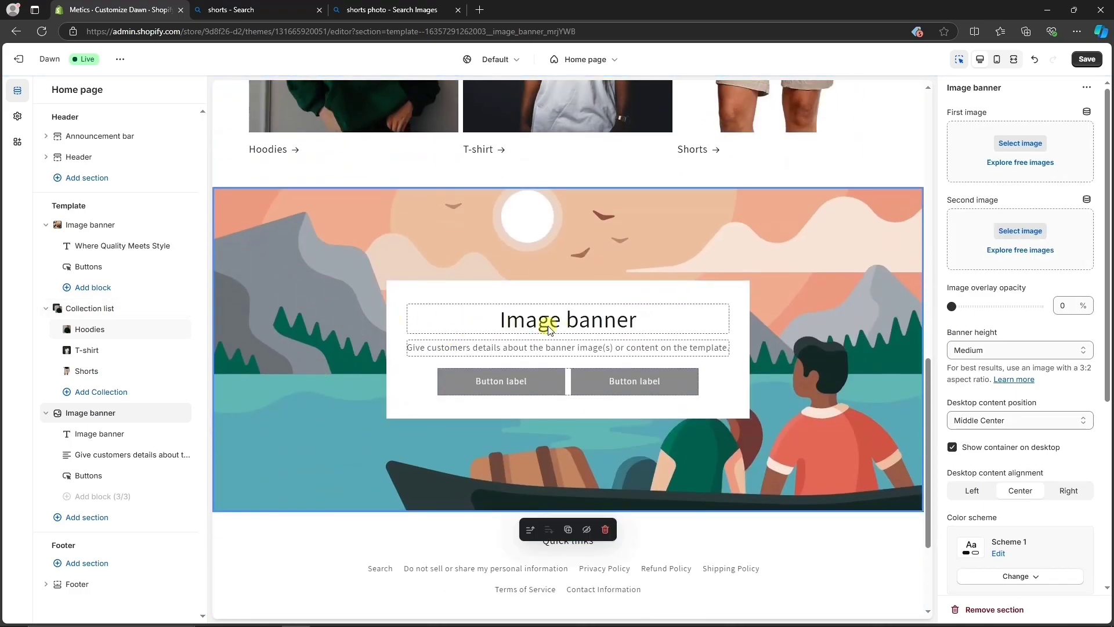
pyautogui.click(530, 323)
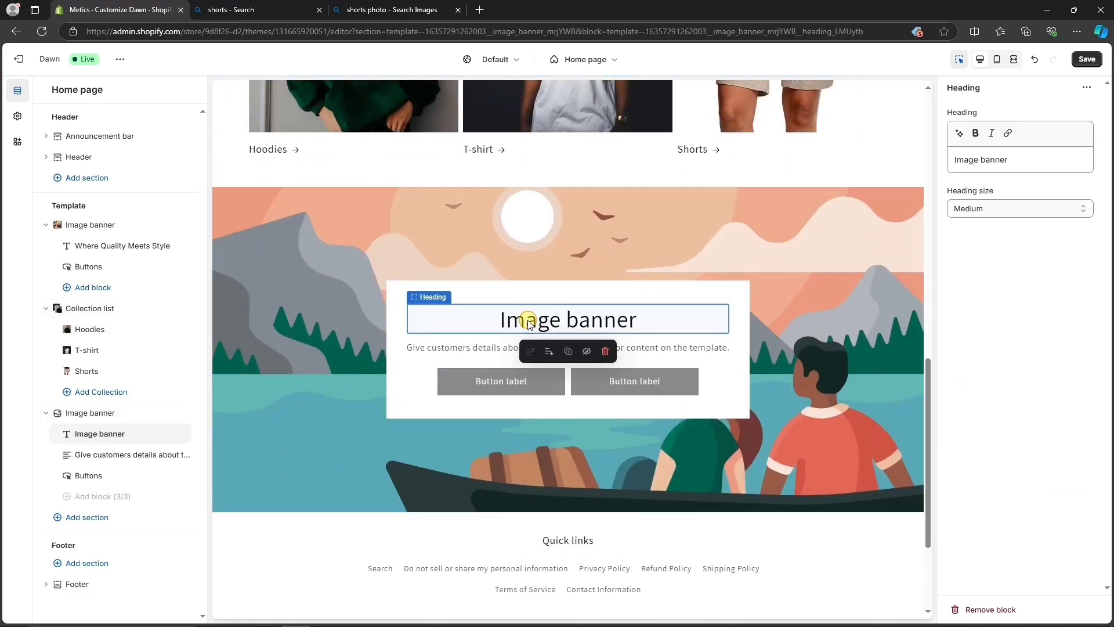
pyautogui.click(681, 348)
pyautogui.click(642, 382)
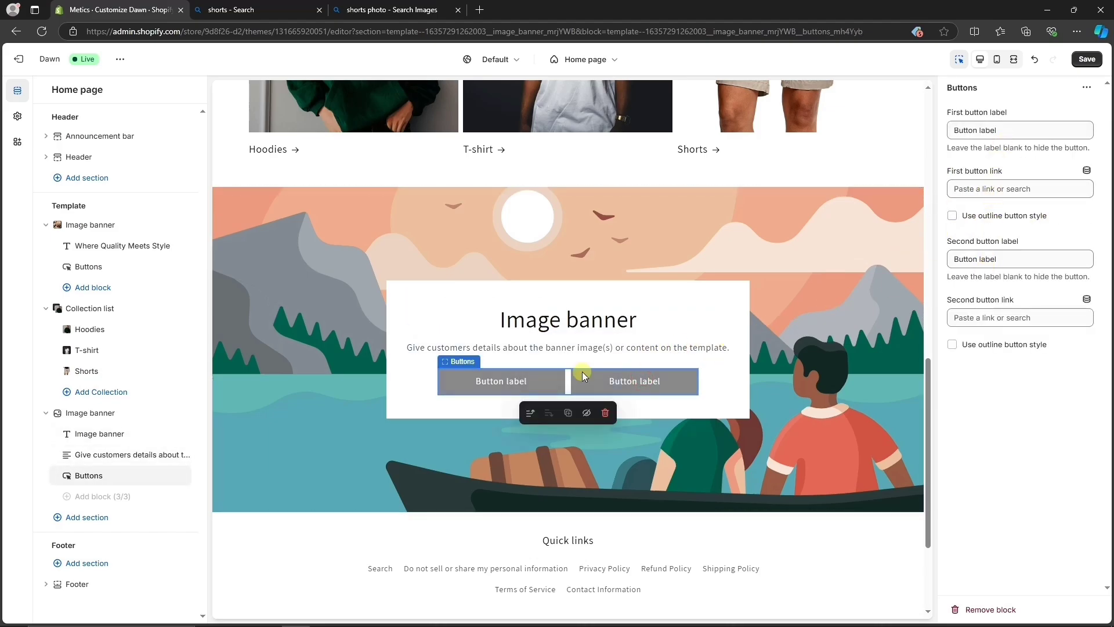
pyautogui.click(516, 348)
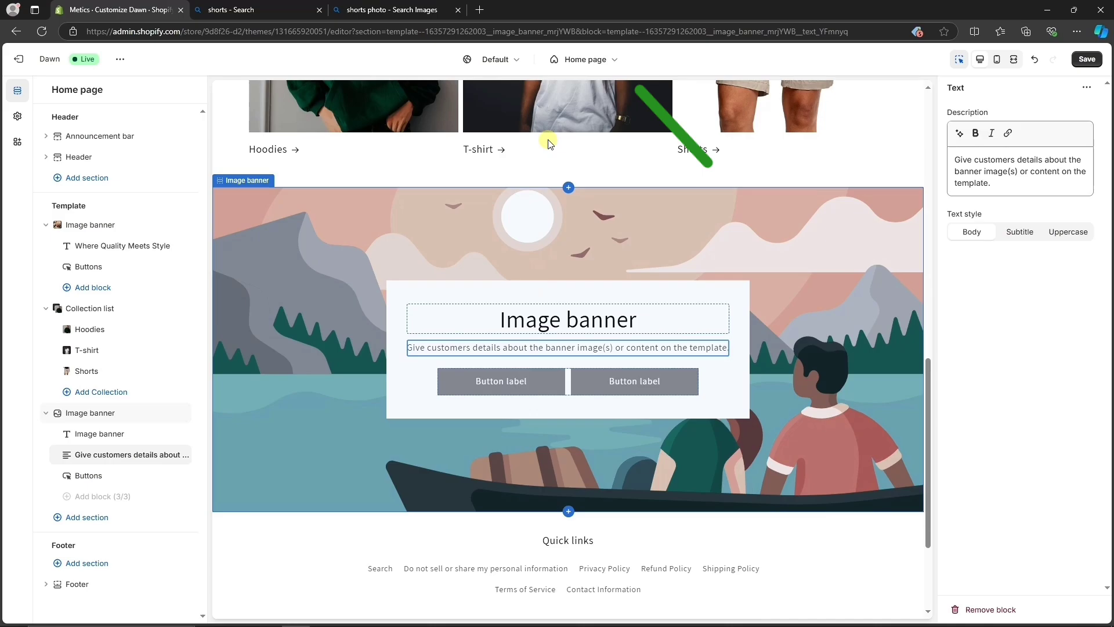
pyautogui.click(578, 61)
pyautogui.click(563, 129)
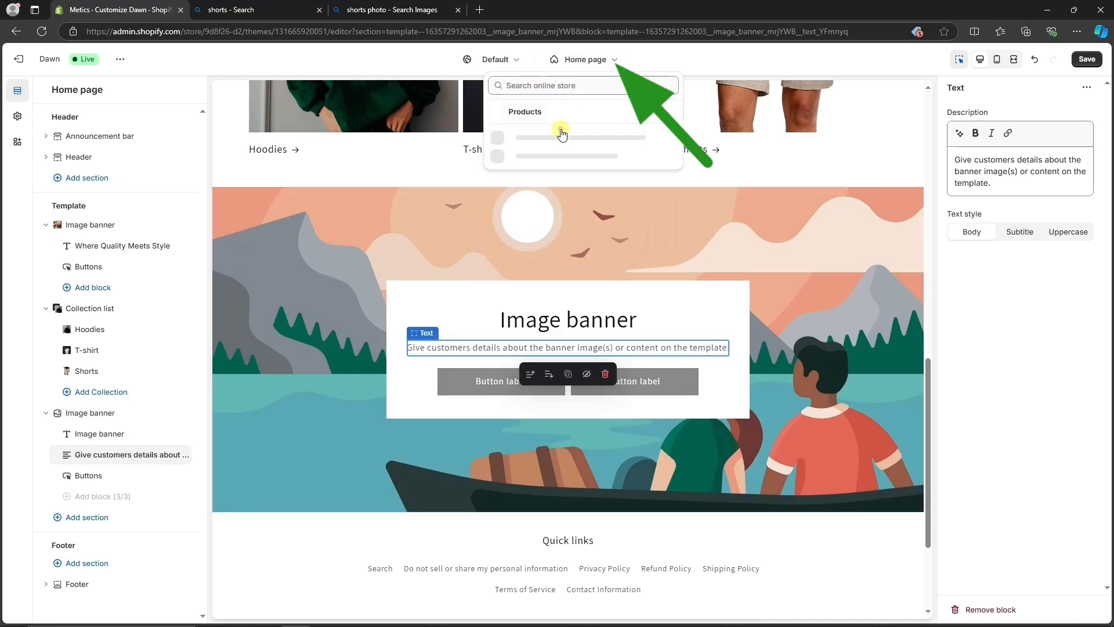
# Add a Hoodies collection link as a new item in the Main menu.
pyautogui.click(554, 141)
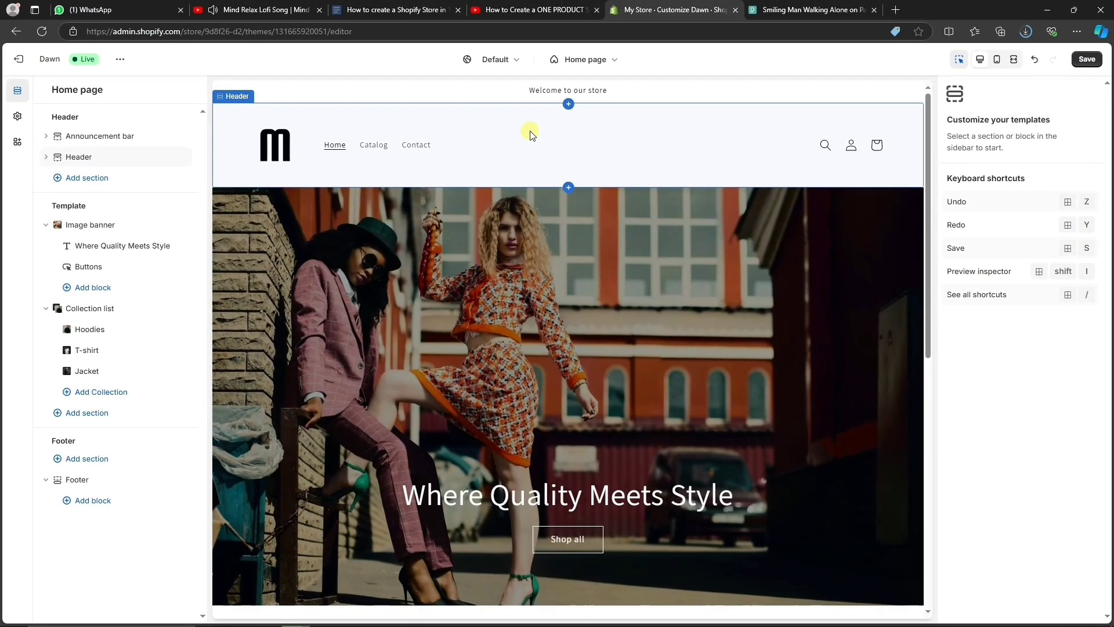
pyautogui.click(18, 58)
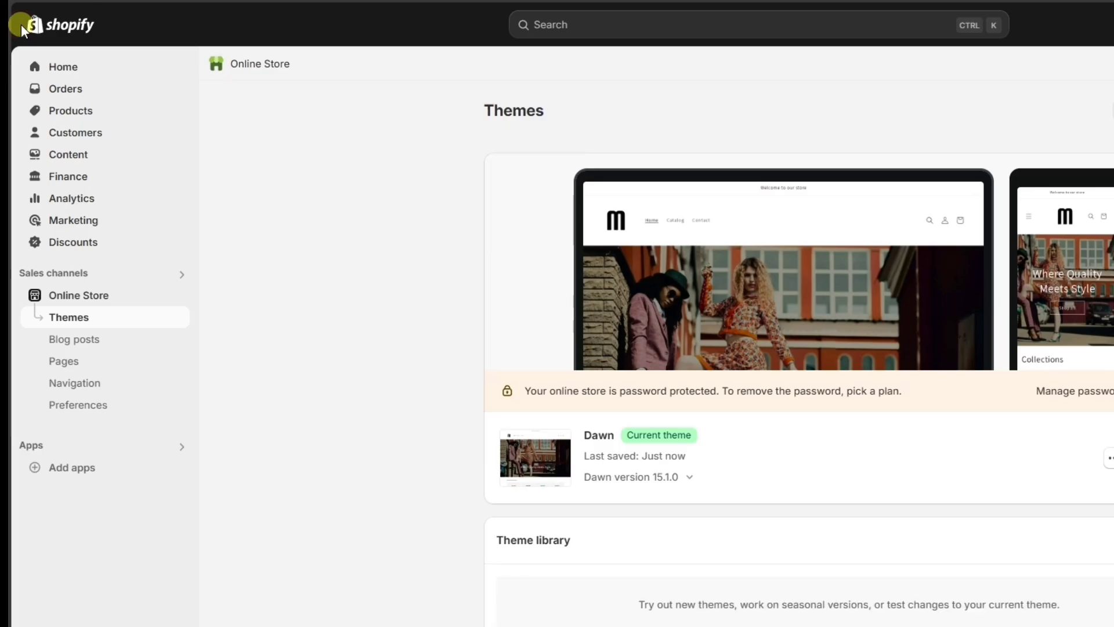
pyautogui.click(77, 384)
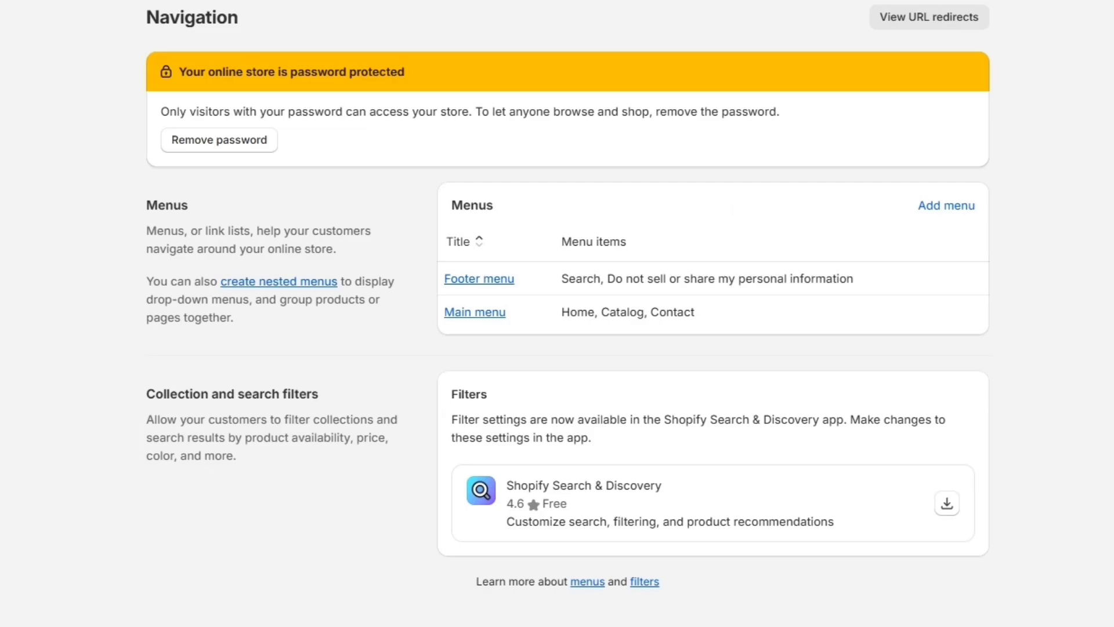
pyautogui.click(455, 325)
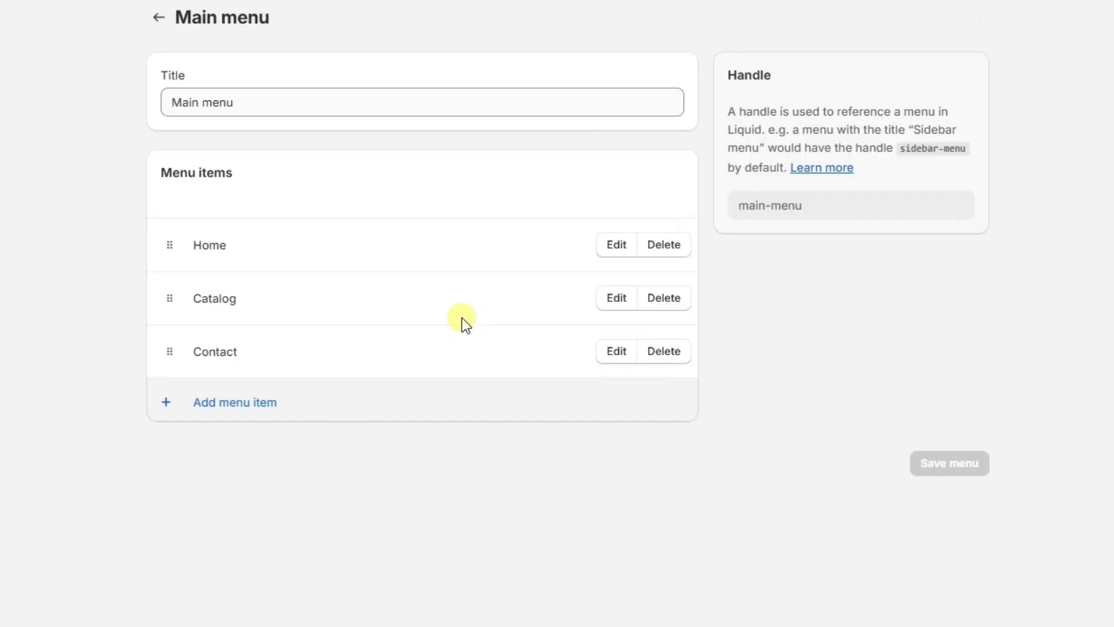
pyautogui.click(257, 406)
pyautogui.click(881, 130)
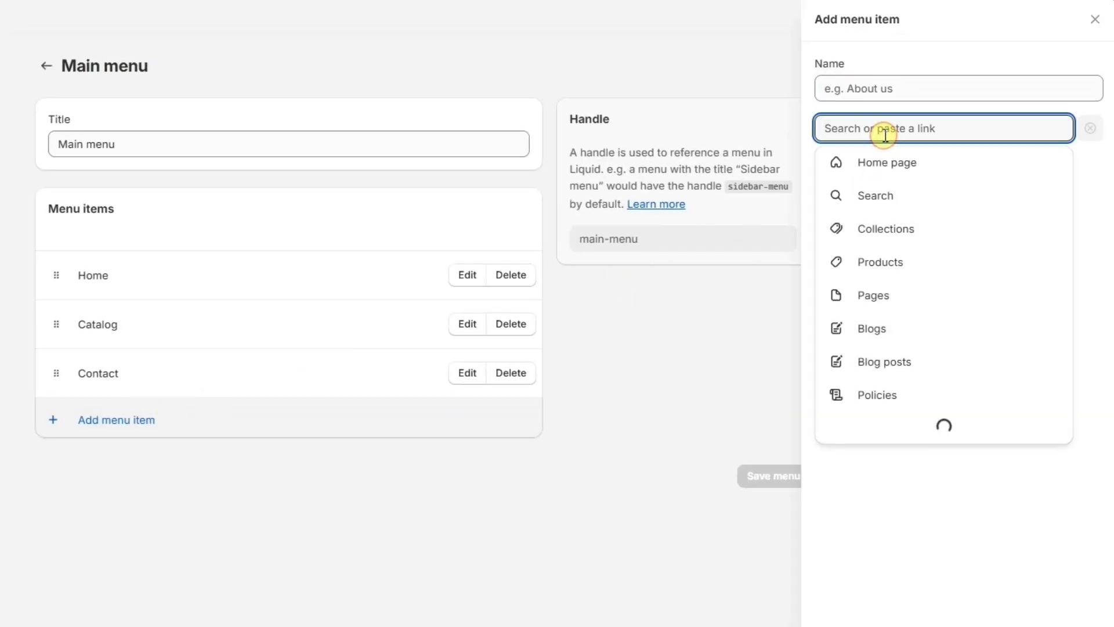
pyautogui.click(885, 227)
pyautogui.click(873, 265)
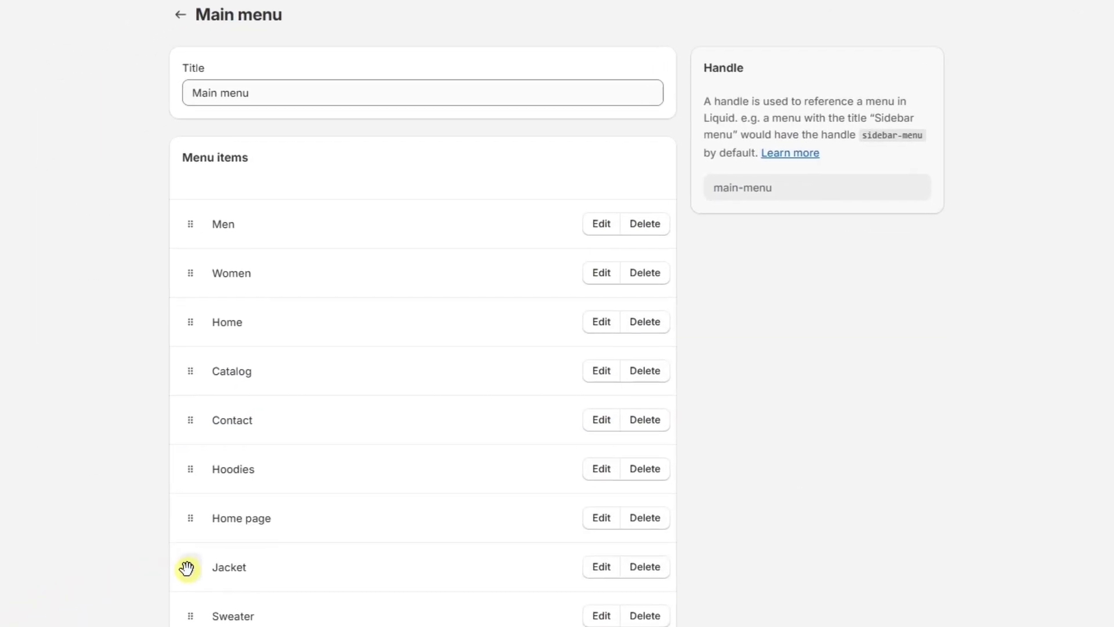
# Nest Jacket, Sweater and Hoodies under Men and save the Main menu.
pyautogui.moveTo(186, 567); pyautogui.dragTo(212, 262)
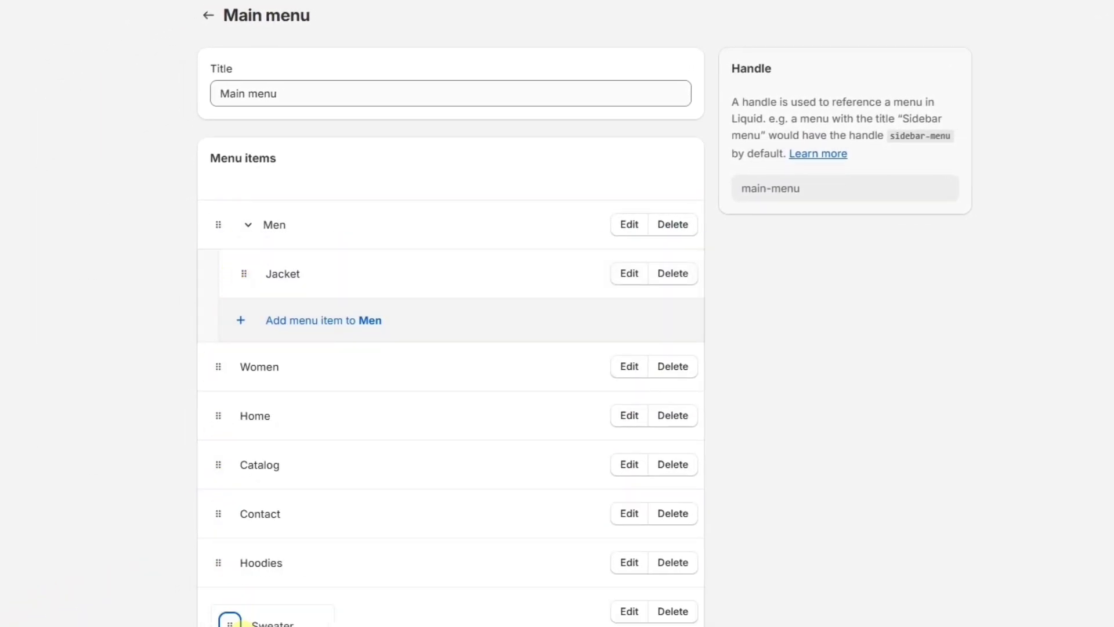
pyautogui.moveTo(230, 620); pyautogui.dragTo(273, 288)
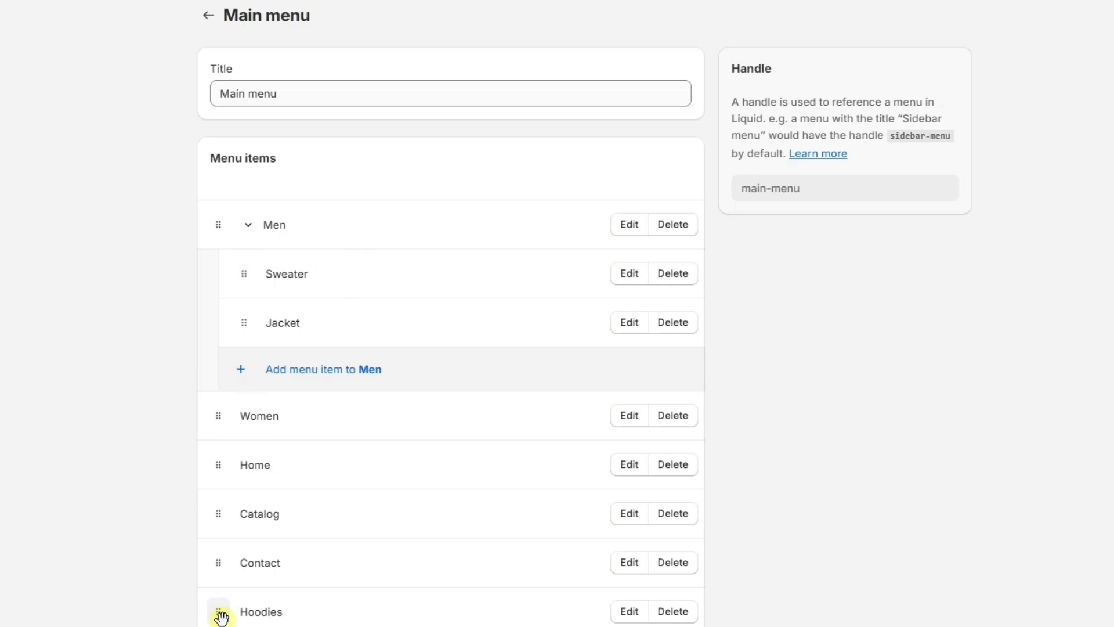
pyautogui.moveTo(221, 617); pyautogui.dragTo(262, 302)
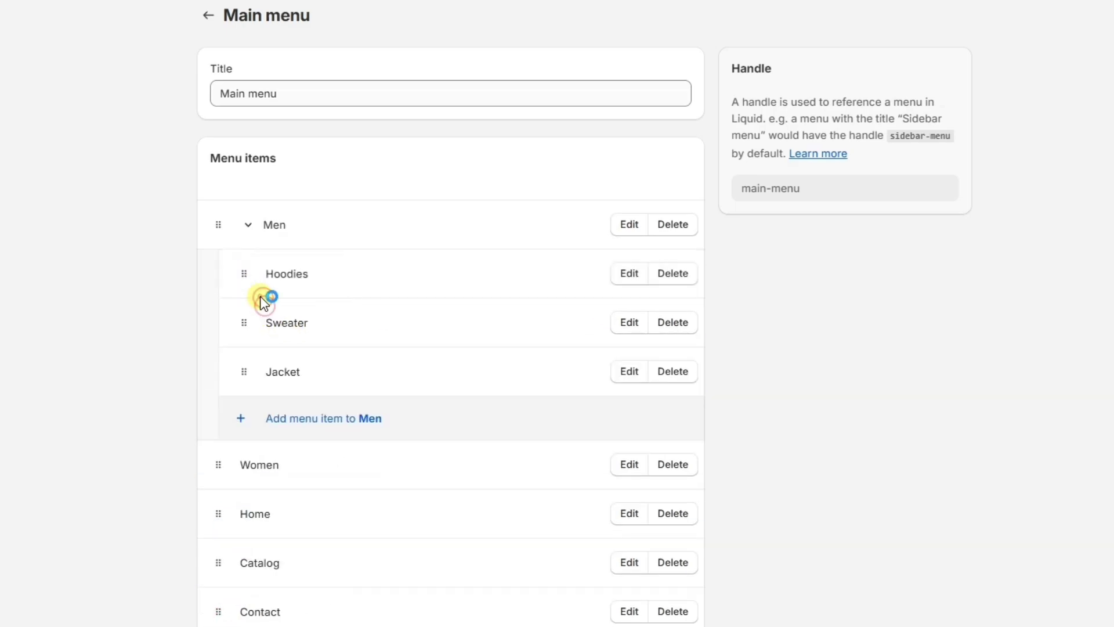
pyautogui.scroll(-1, 815, 408)
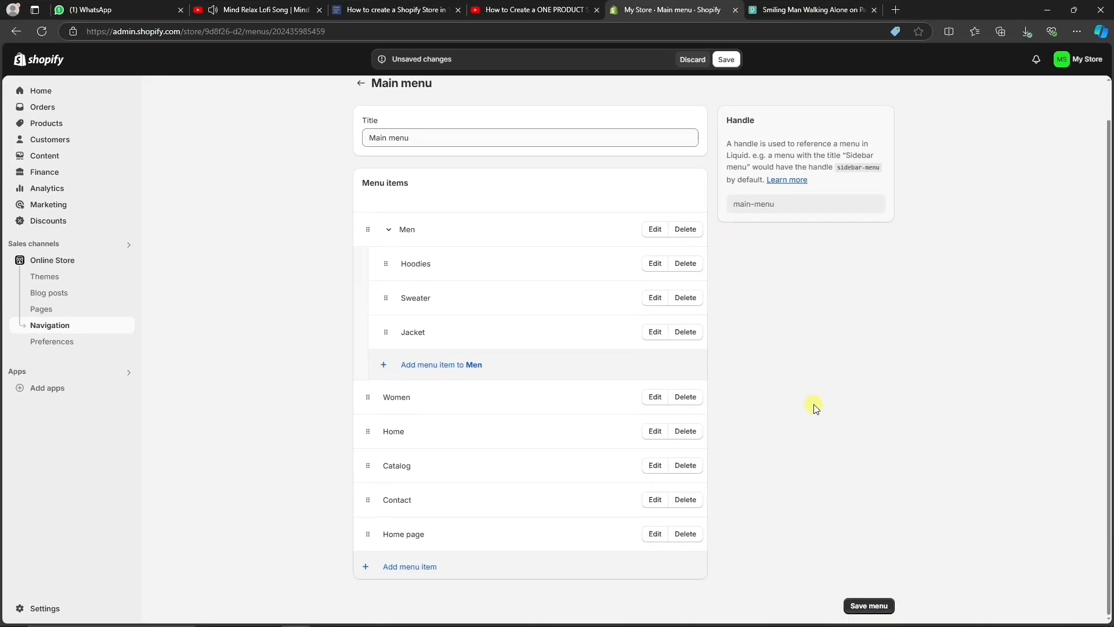
pyautogui.click(873, 610)
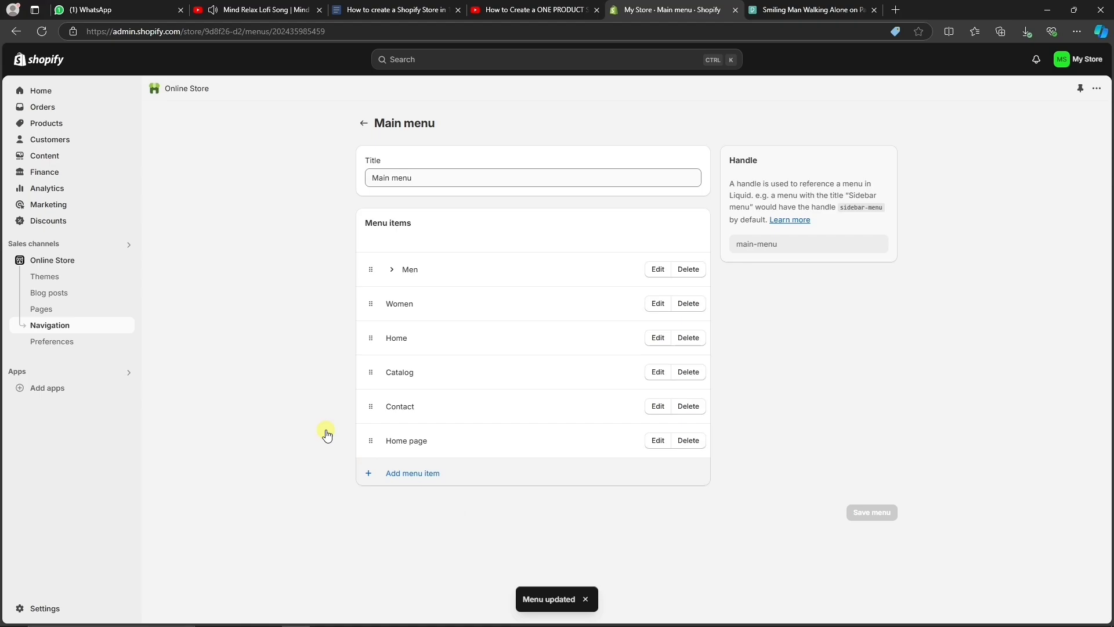
# Open the Dawn theme editor and preview the Men dropdown in the store header.
pyautogui.click(65, 273)
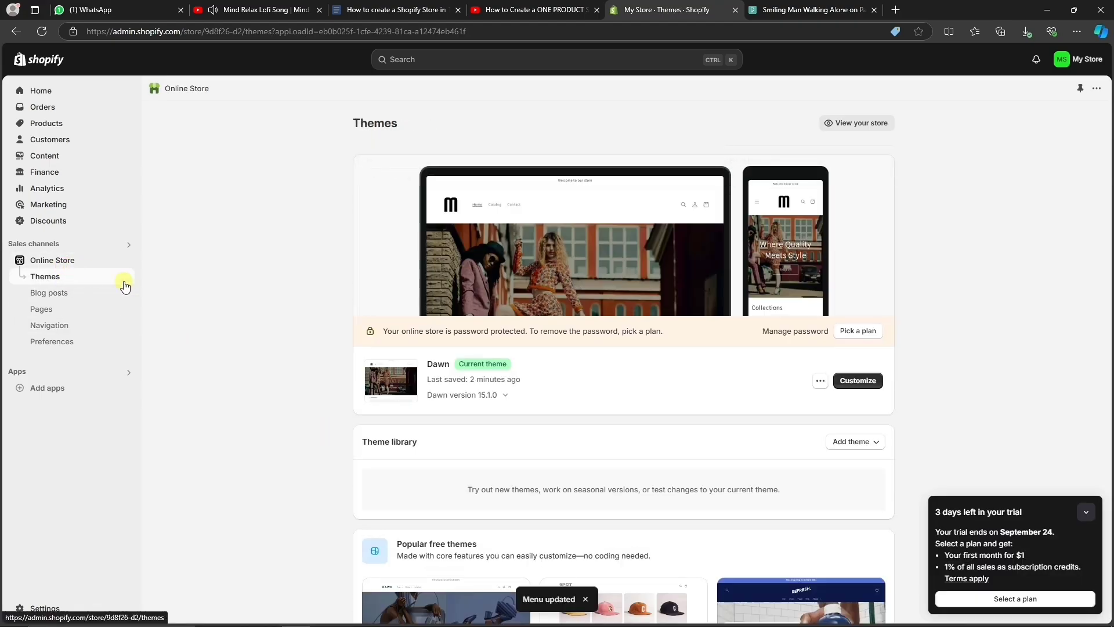
pyautogui.click(863, 380)
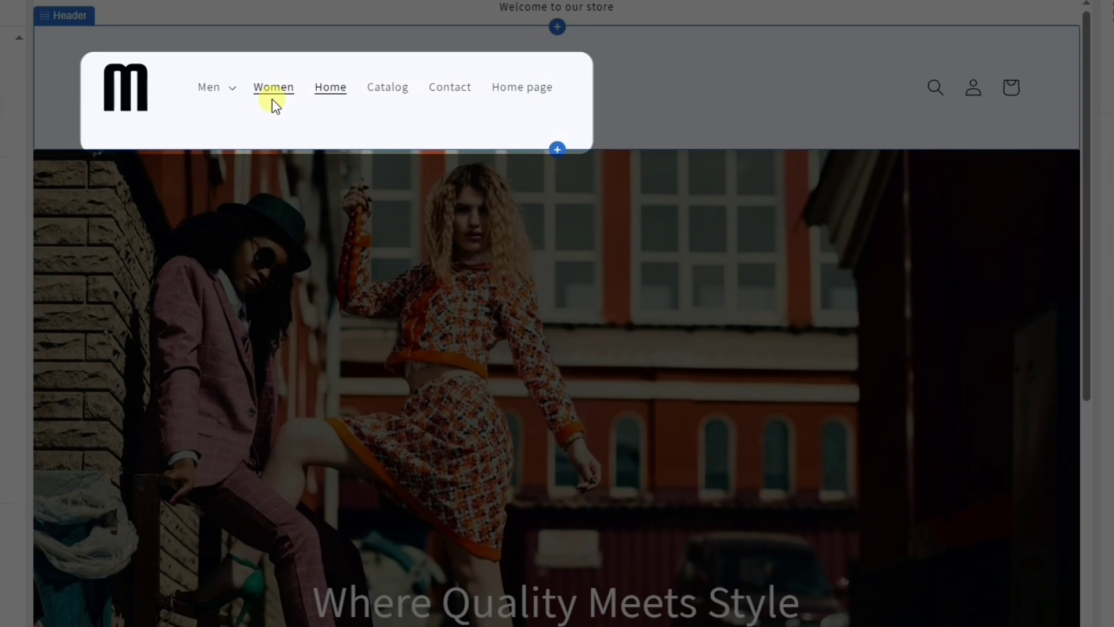
pyautogui.click(226, 87)
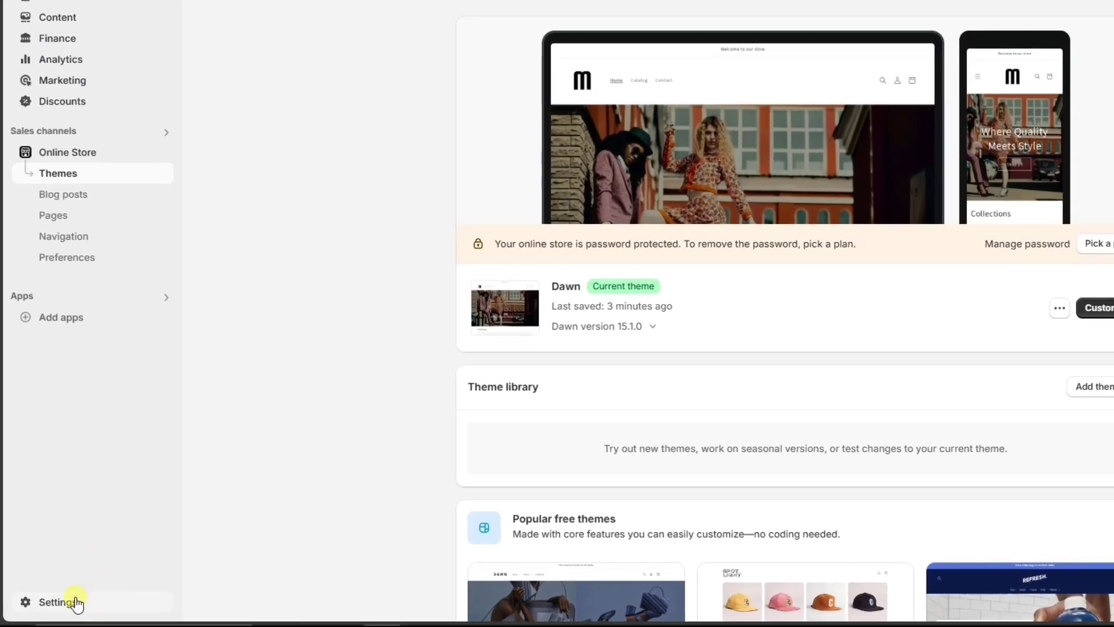
# Publish the return and refund policy using Shopify's standard template.
pyautogui.click(48, 607)
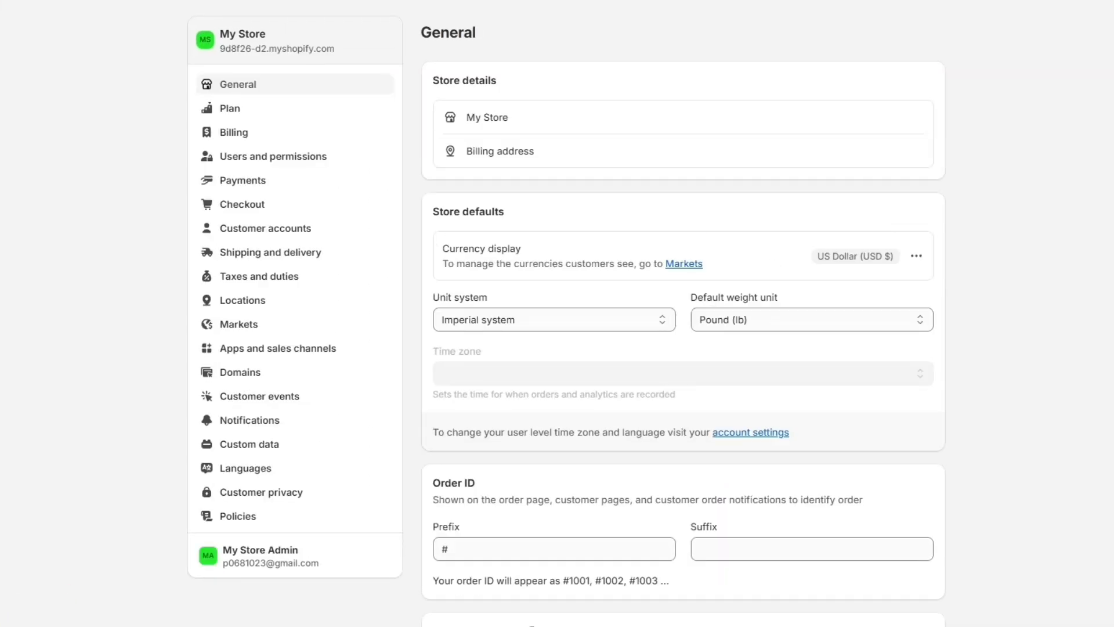
pyautogui.click(248, 514)
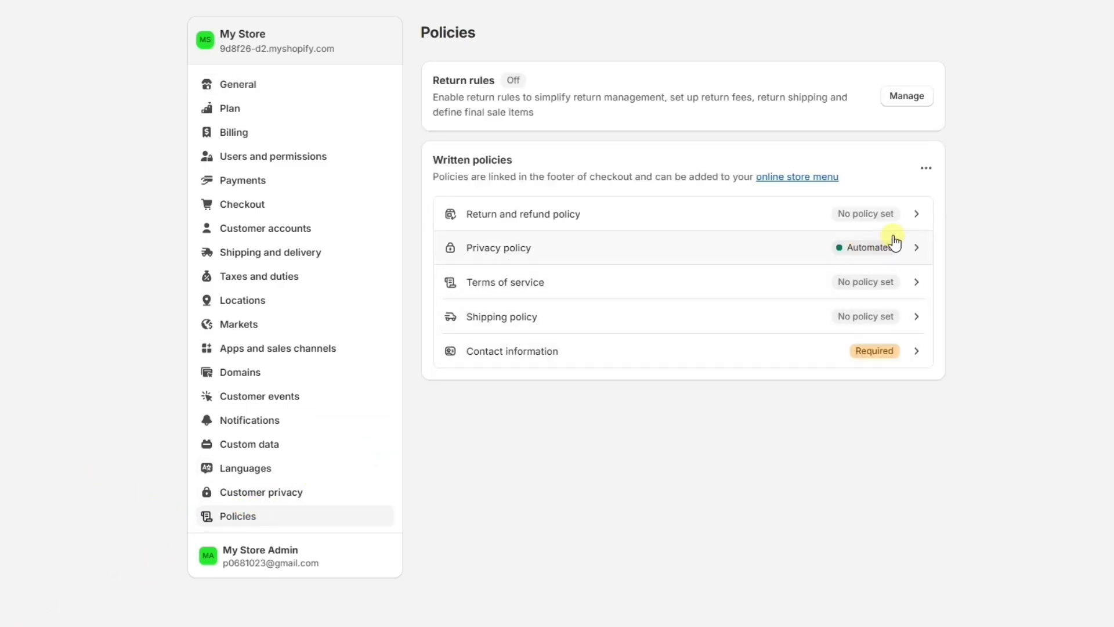
pyautogui.click(895, 216)
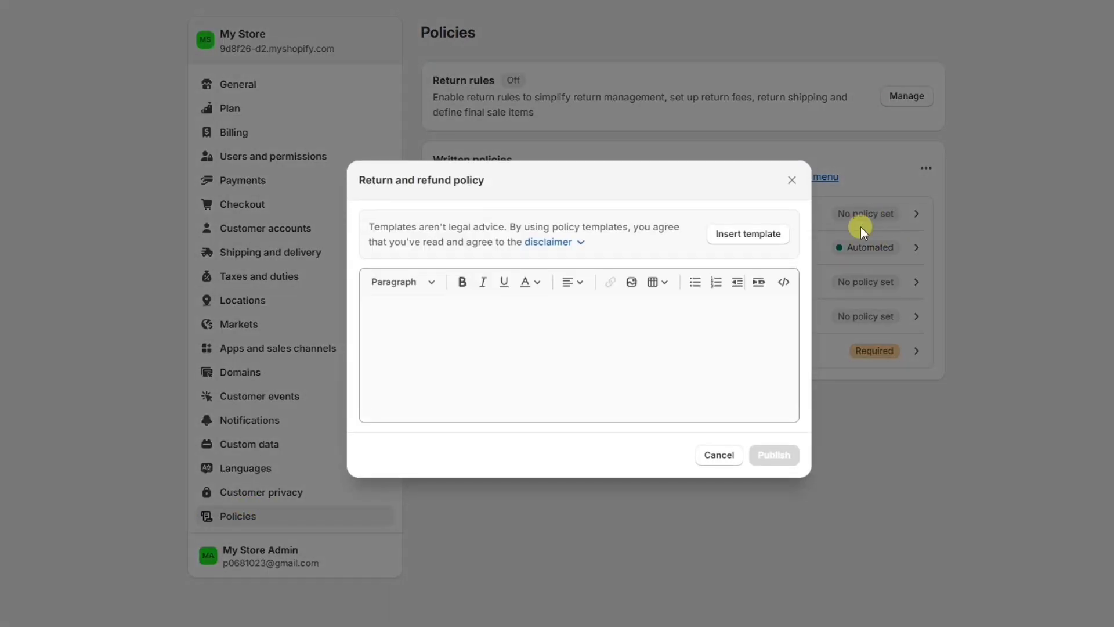
pyautogui.click(772, 233)
pyautogui.click(763, 586)
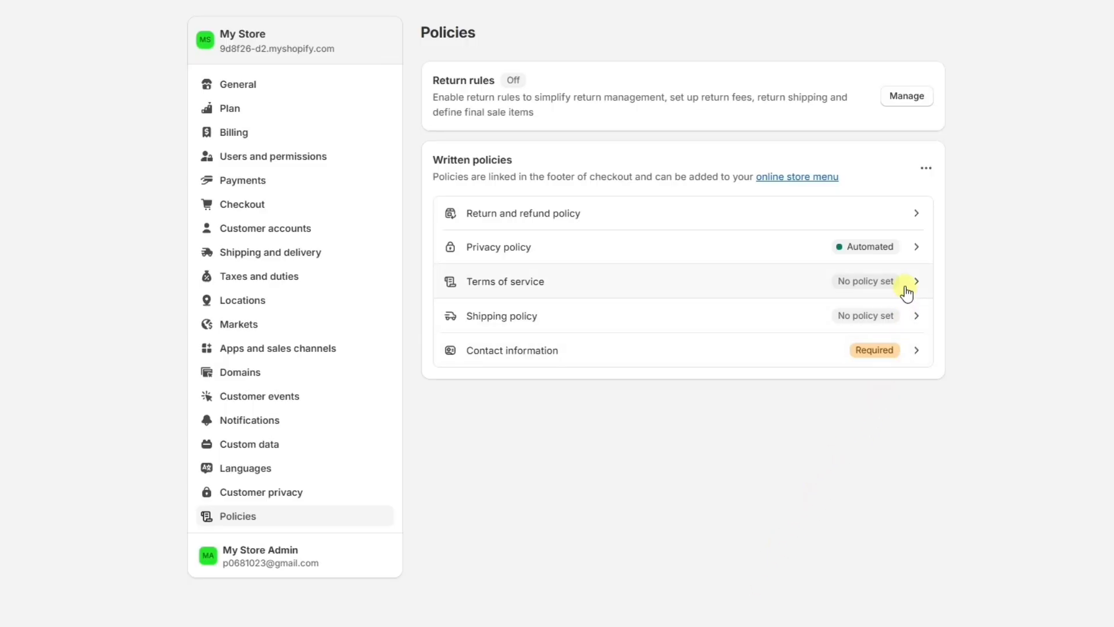
# Publish the terms of service from the template and recheck it.
pyautogui.click(906, 293)
pyautogui.click(747, 237)
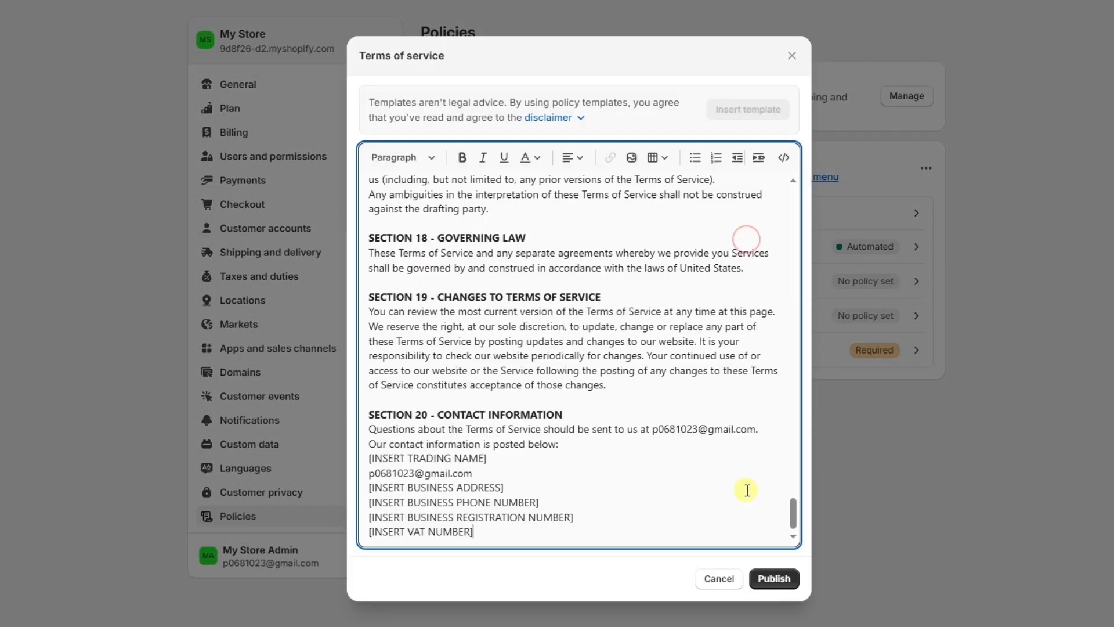
pyautogui.click(761, 579)
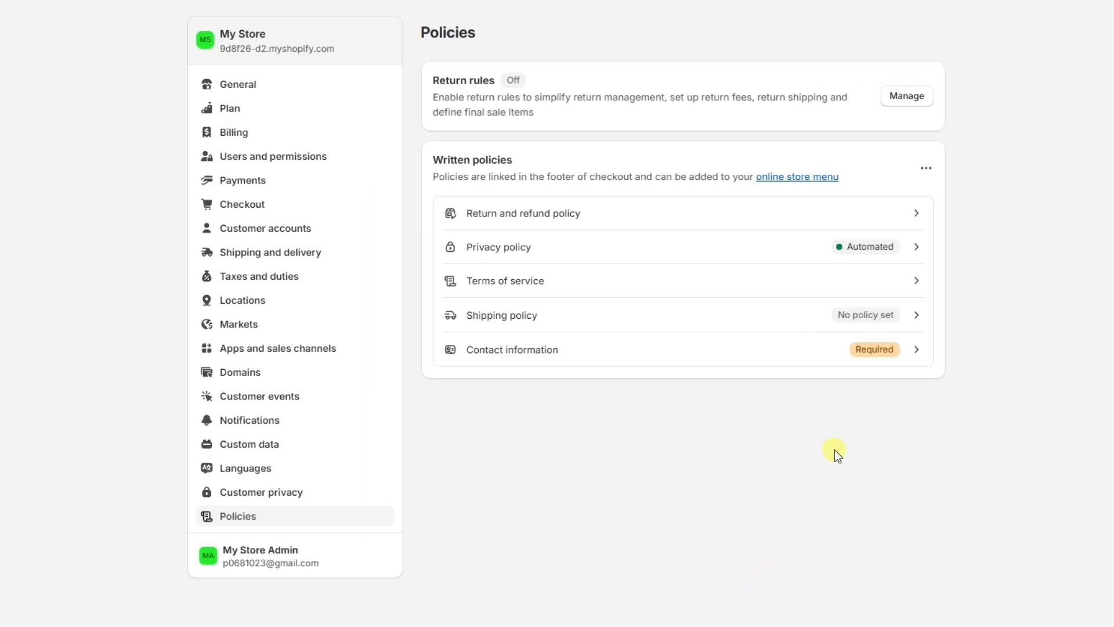
pyautogui.click(888, 293)
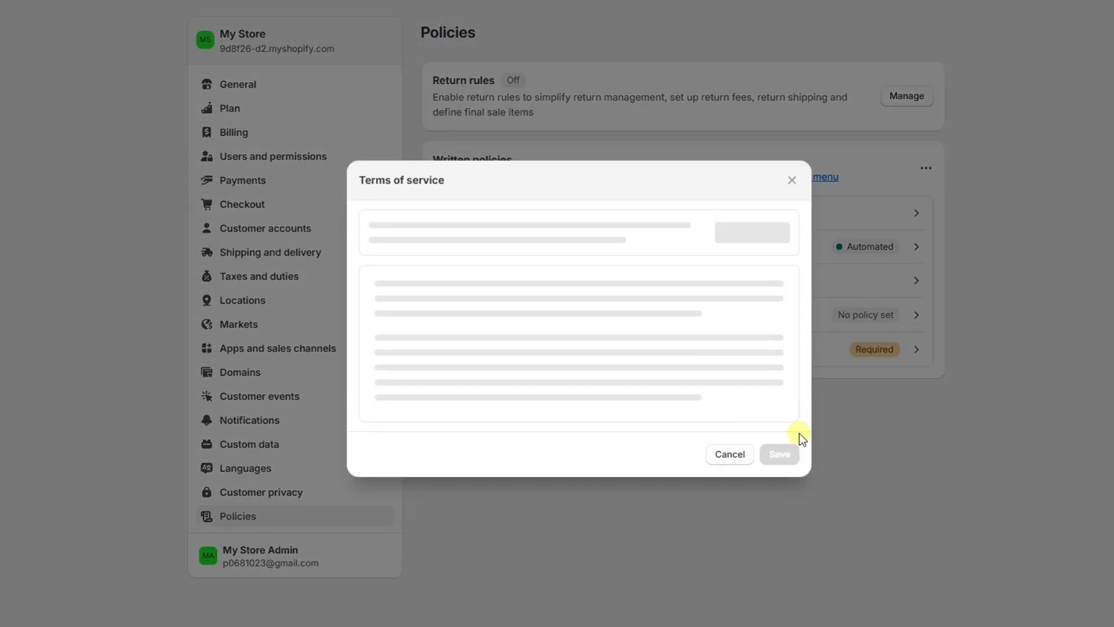
pyautogui.click(719, 580)
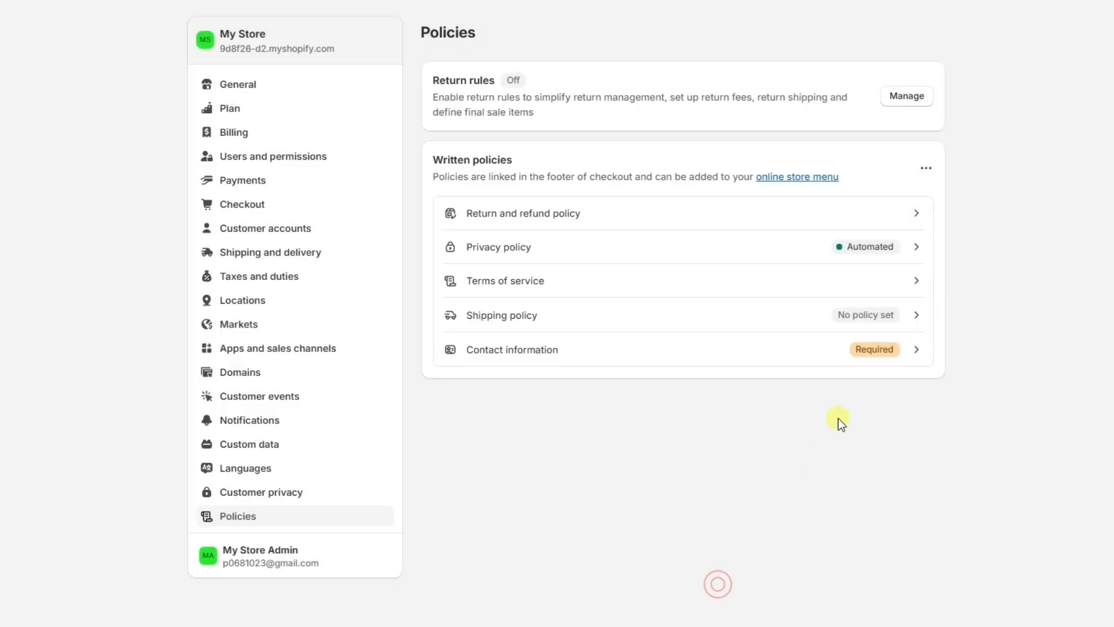
# Paste the prepared shipping policy text and publish it.
pyautogui.click(890, 315)
pyautogui.click(386, 286)
pyautogui.write('Shipping Policy Processing: 24-48 hours (business days) Options: - Standard (3-7 days) - Expedited (2-3 days) - International (7-14 days) Carriers: USPS, UPS, FedEx Rates: Calculated by weight, dimension, and destination Tracking: Provided via email Returns: 30-day window, full refund for unused items Exceptions: Weather, carrier delays, high volume periods')
pyautogui.click(766, 498)
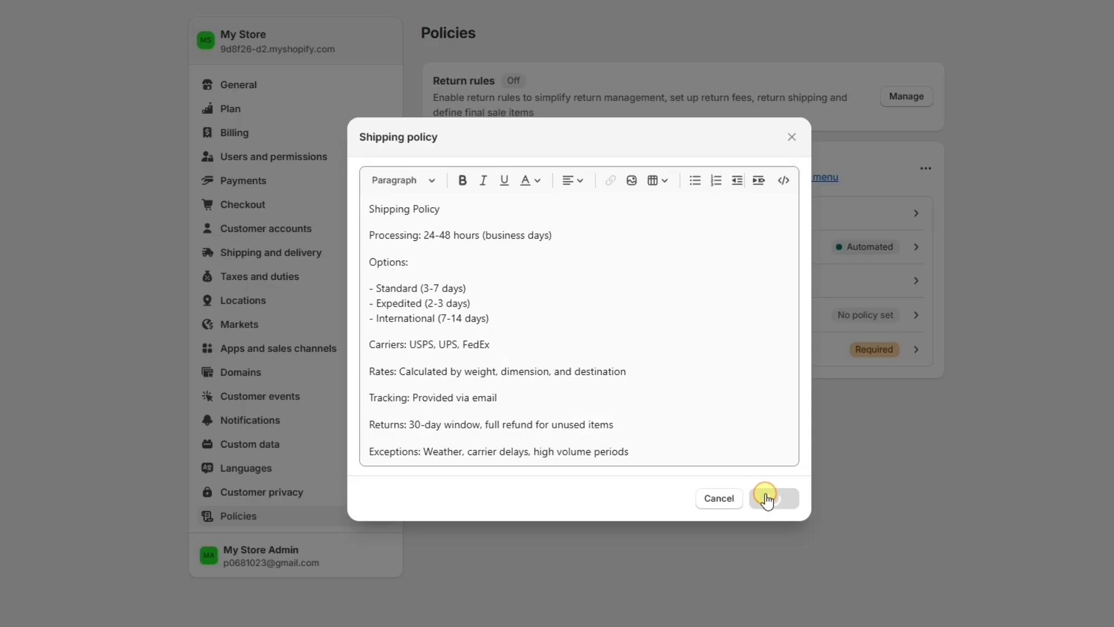
# Write 'Contact' as the contact information policy and publish it.
pyautogui.click(539, 360)
pyautogui.click(450, 321)
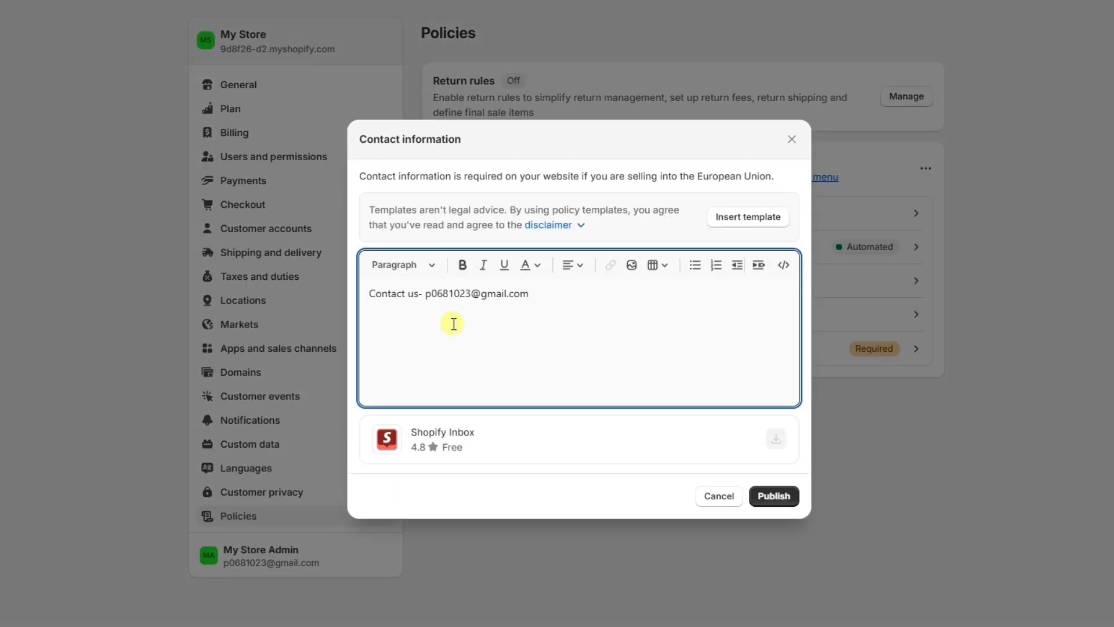
pyautogui.click(774, 495)
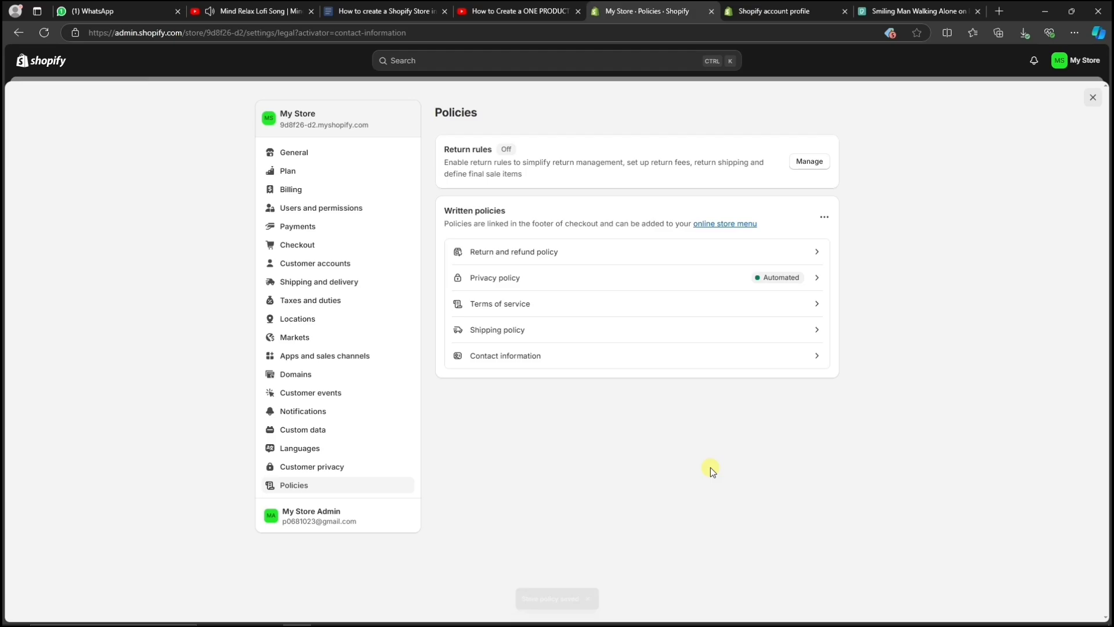
# Add the Privacy Policy as the first Footer menu item.
pyautogui.click(1094, 98)
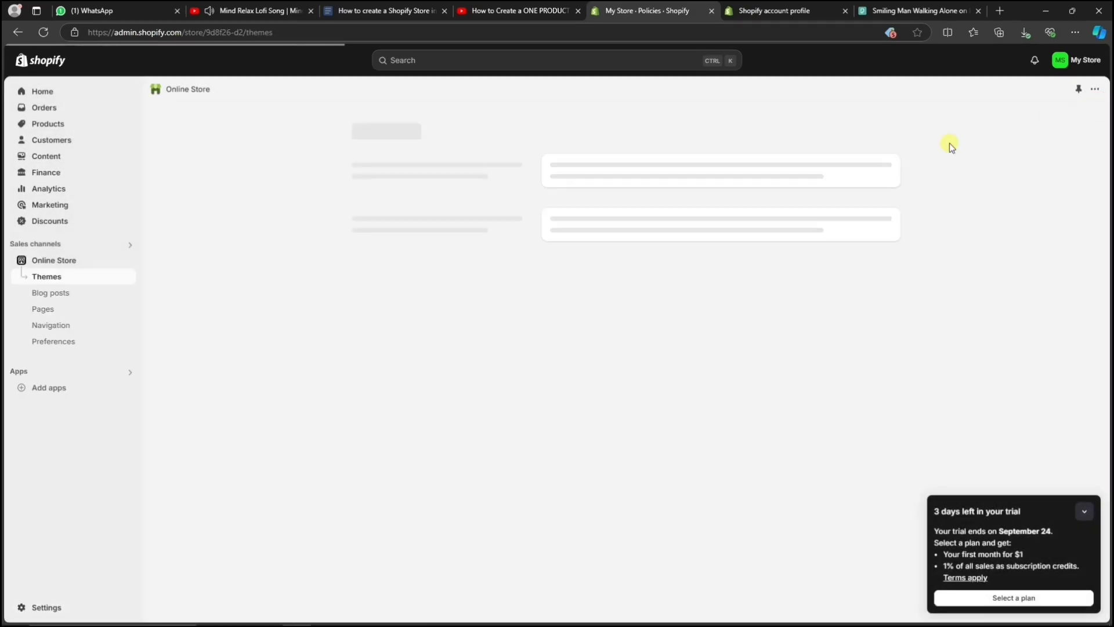
pyautogui.click(58, 325)
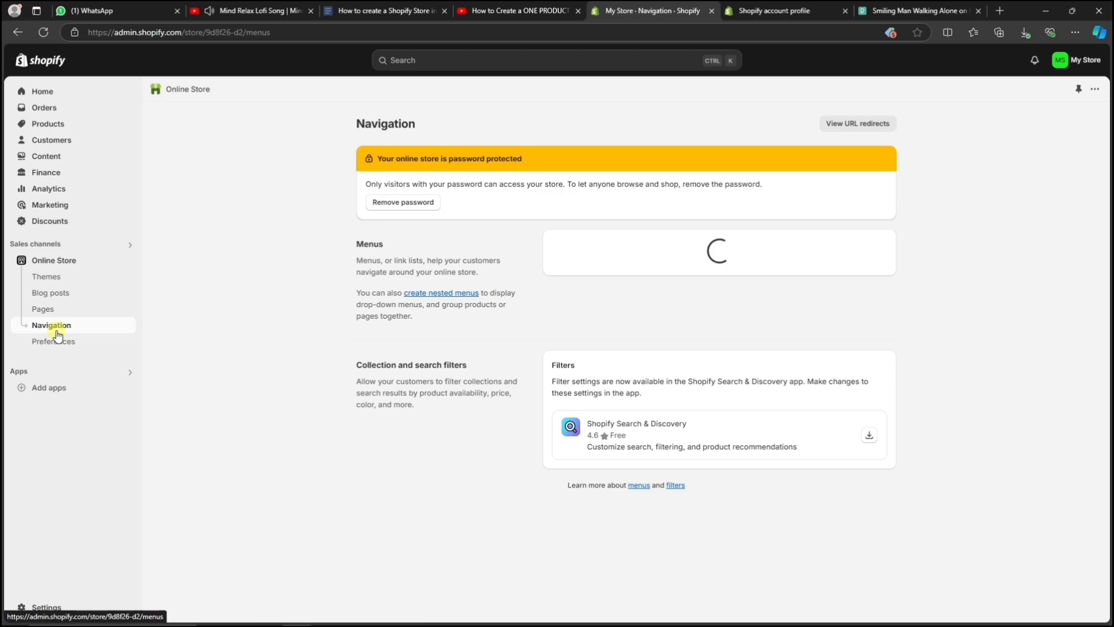
pyautogui.click(570, 292)
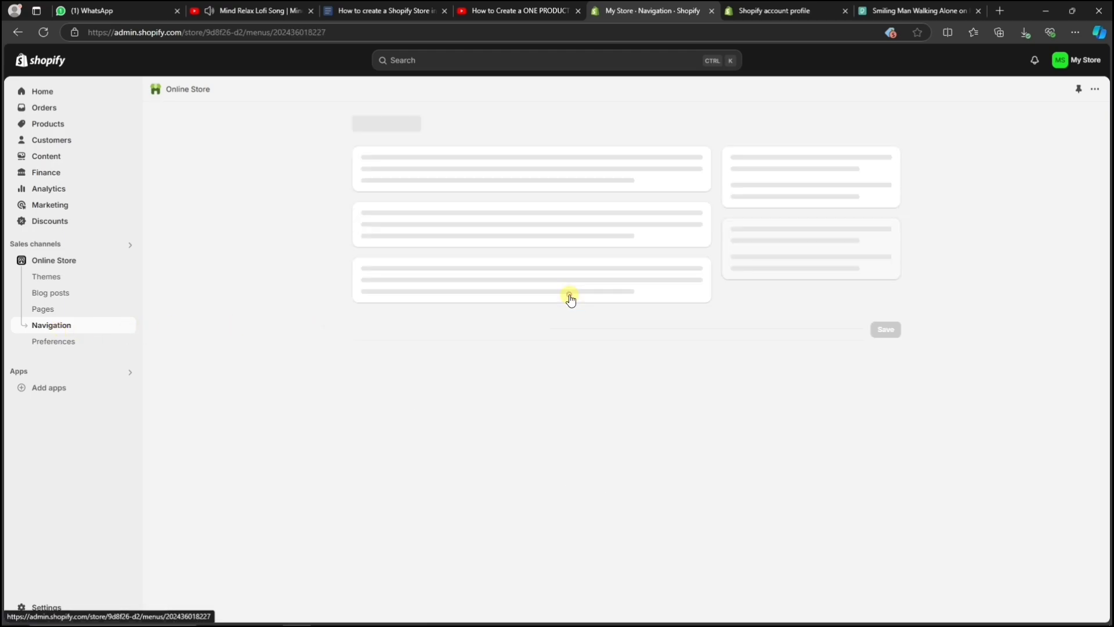
pyautogui.click(413, 336)
pyautogui.click(945, 350)
pyautogui.click(998, 380)
pyautogui.click(1087, 604)
# Add Refund Policy and Shipping Policy items to the Footer menu.
pyautogui.click(413, 371)
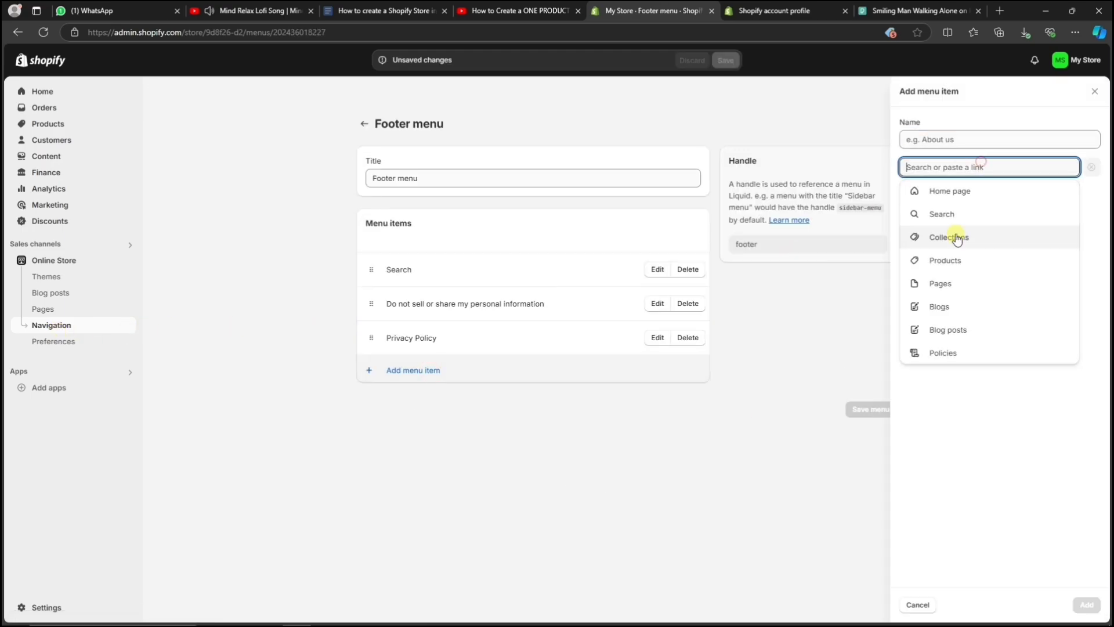
pyautogui.click(952, 259)
pyautogui.click(1087, 604)
pyautogui.click(413, 404)
pyautogui.click(952, 281)
pyautogui.click(1087, 604)
pyautogui.click(453, 440)
# Add Terms of Service and Contact information items, then save the Footer menu.
pyautogui.click(945, 352)
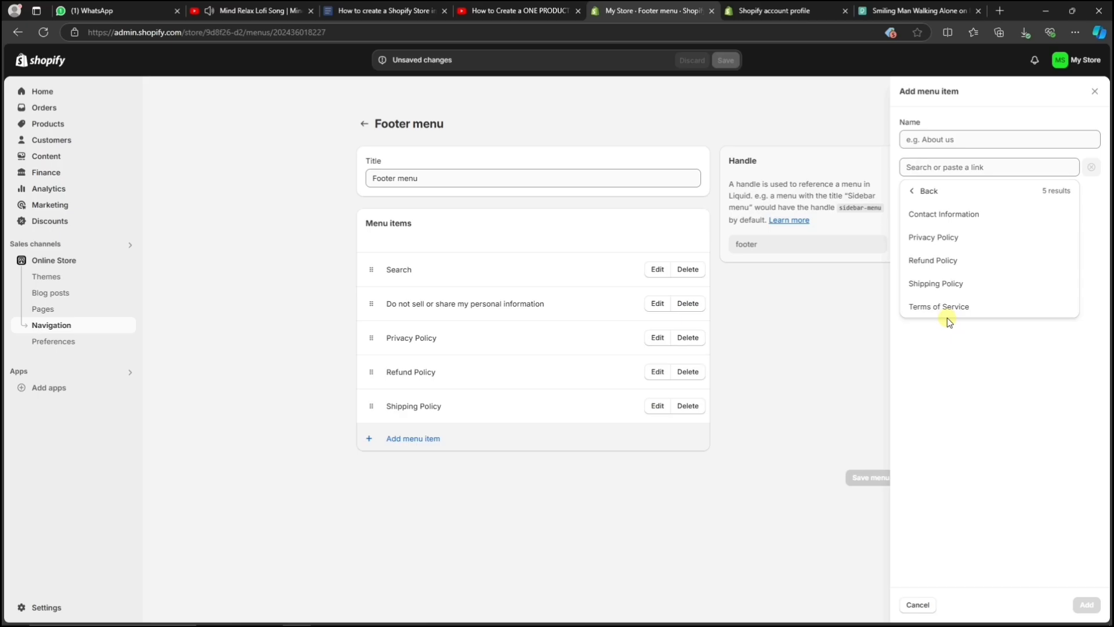
pyautogui.click(952, 307)
pyautogui.click(1087, 605)
pyautogui.click(413, 470)
pyautogui.click(945, 352)
pyautogui.click(951, 214)
pyautogui.click(1086, 604)
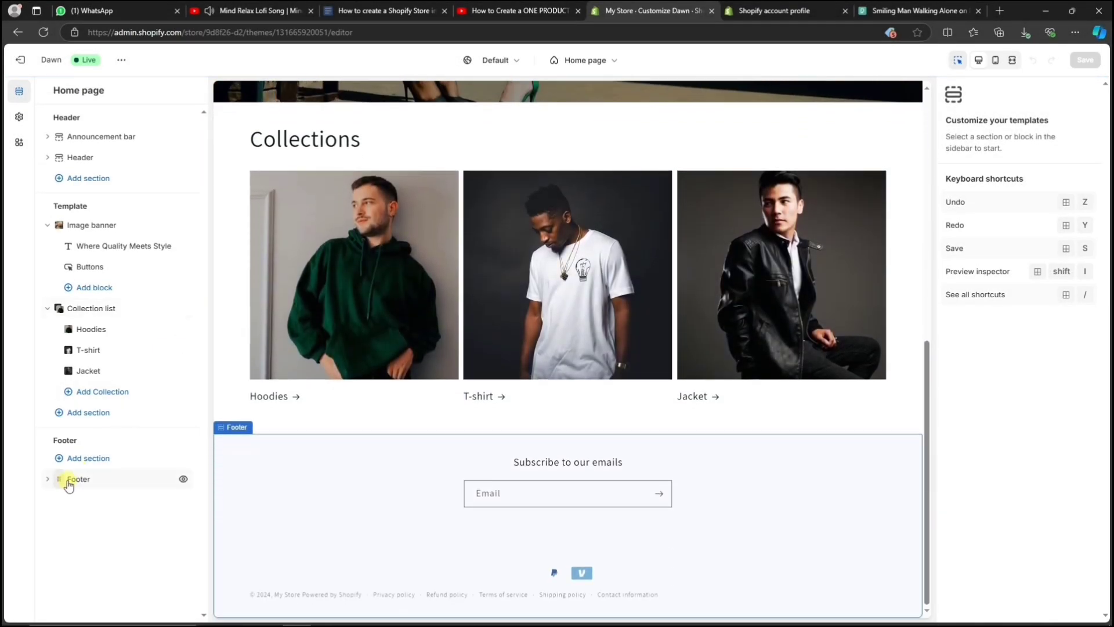
# Add a Menu block to the Dawn theme's Footer section.
pyautogui.click(76, 480)
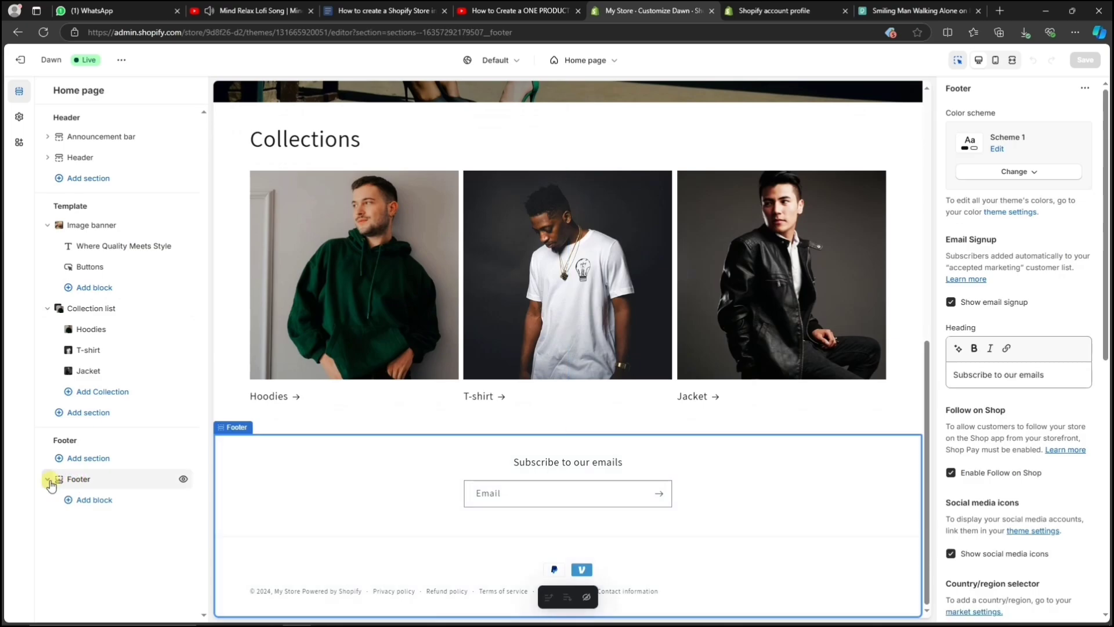
pyautogui.click(73, 502)
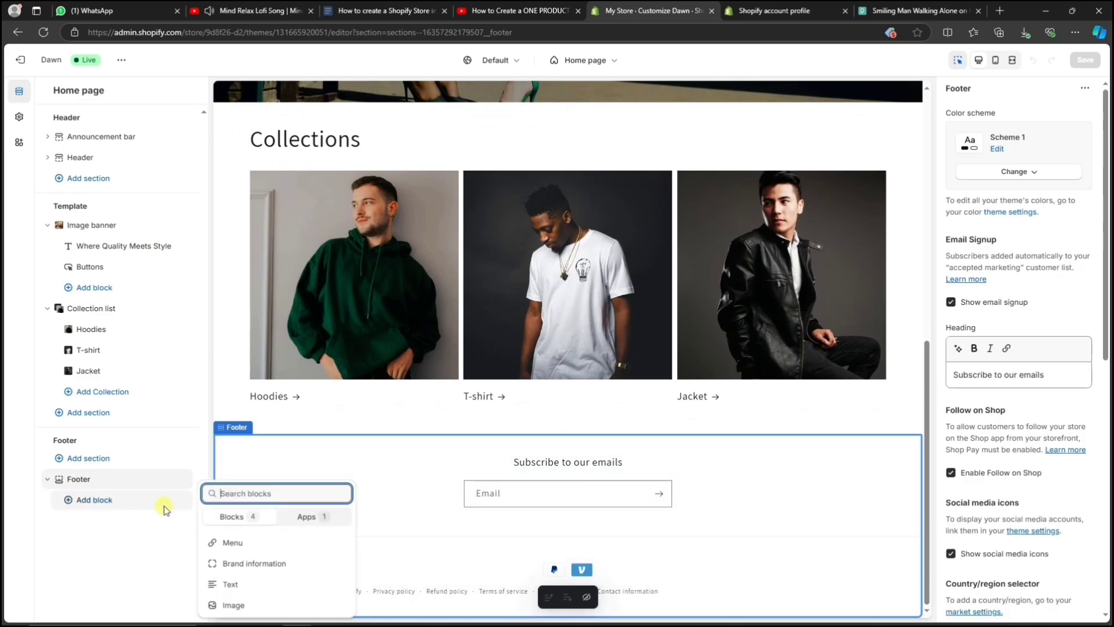
pyautogui.click(218, 542)
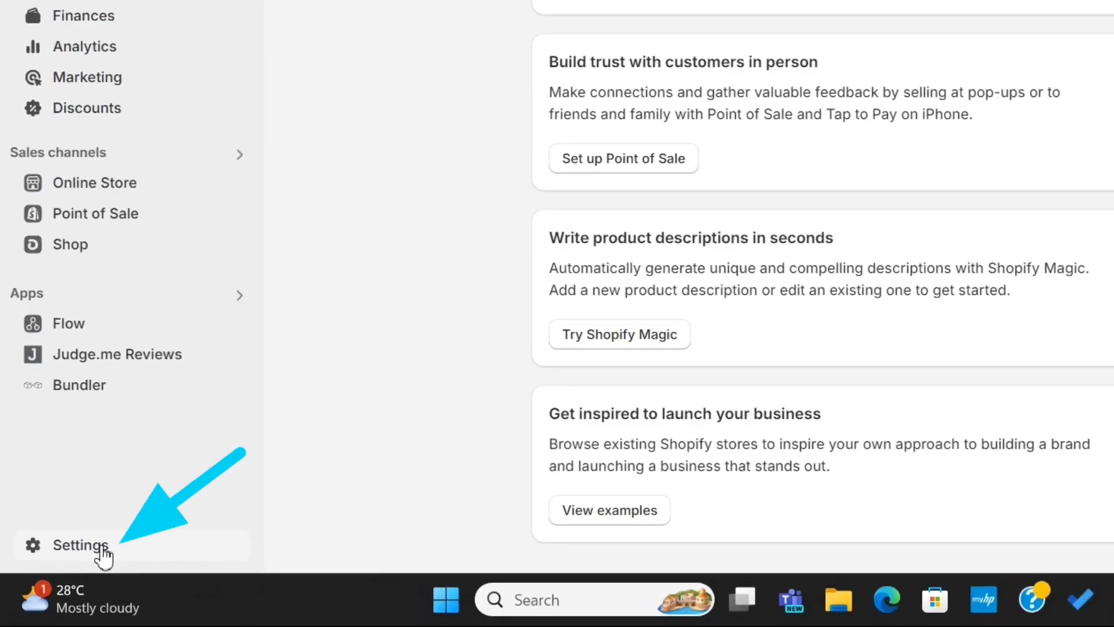
# Open Payments settings and start Shopify Payments activation, reviewing the account setup form.
pyautogui.click(103, 554)
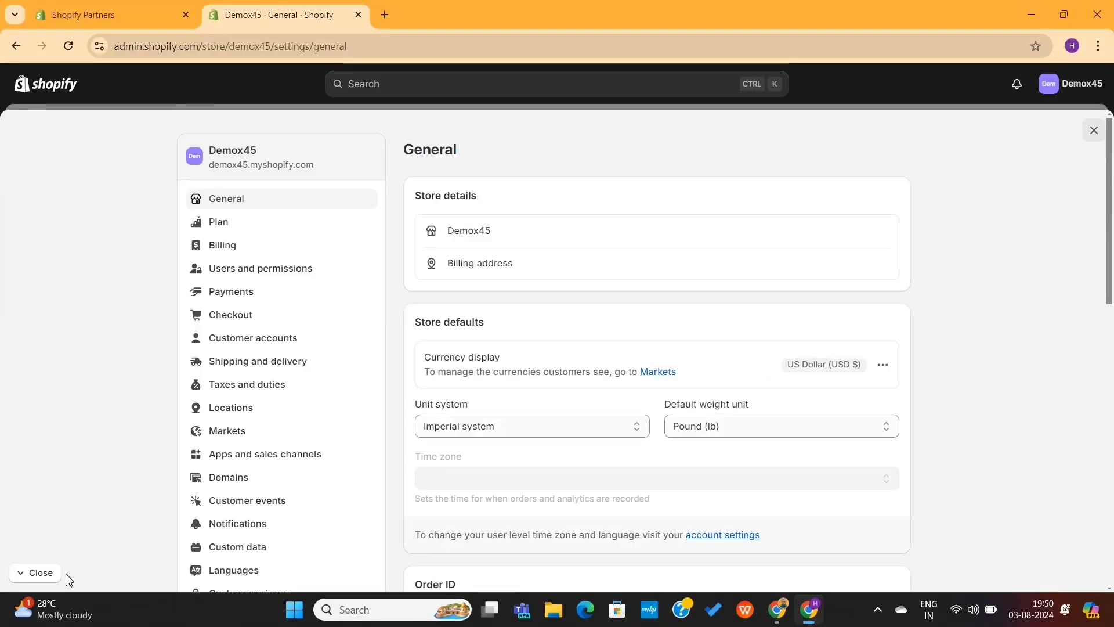
pyautogui.click(217, 289)
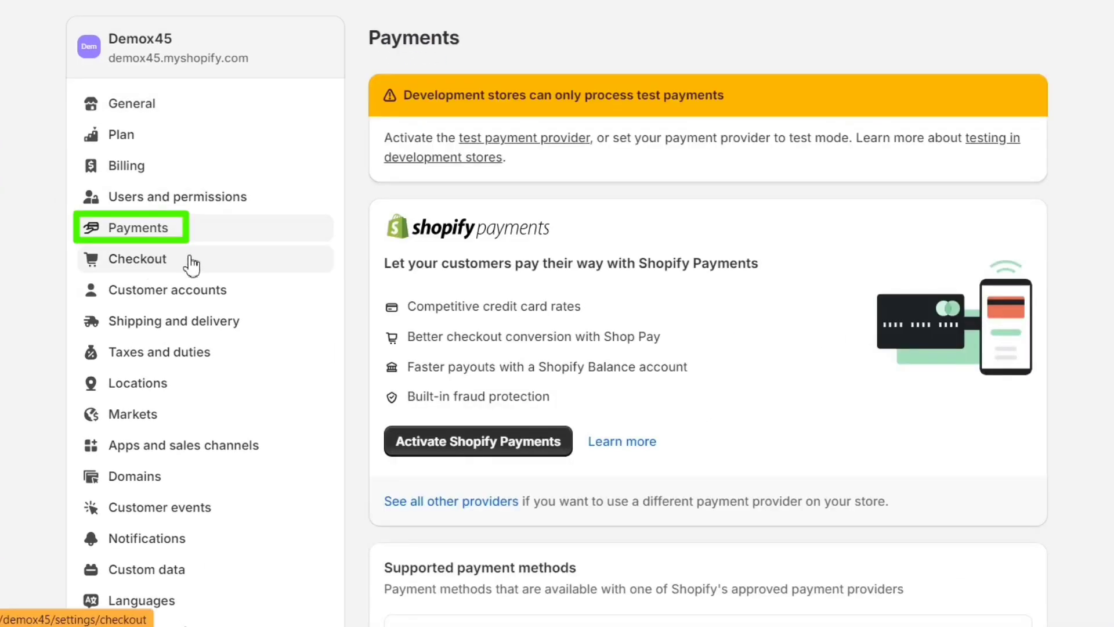
pyautogui.click(493, 446)
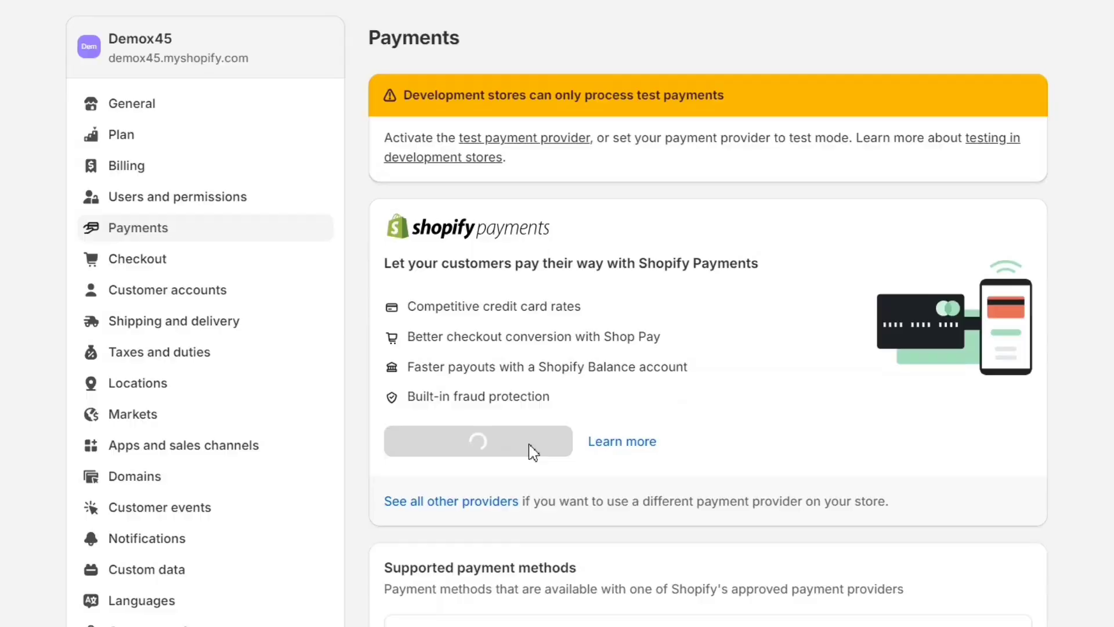
pyautogui.click(831, 395)
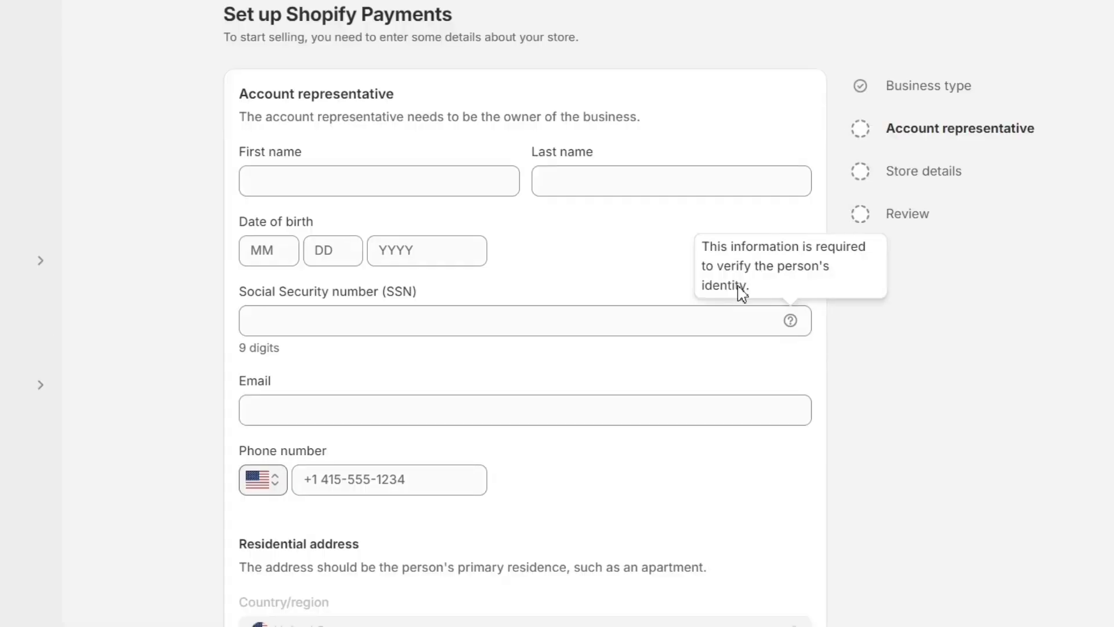
pyautogui.scroll(-4, 617, 272)
pyautogui.scroll(-3, 617, 269)
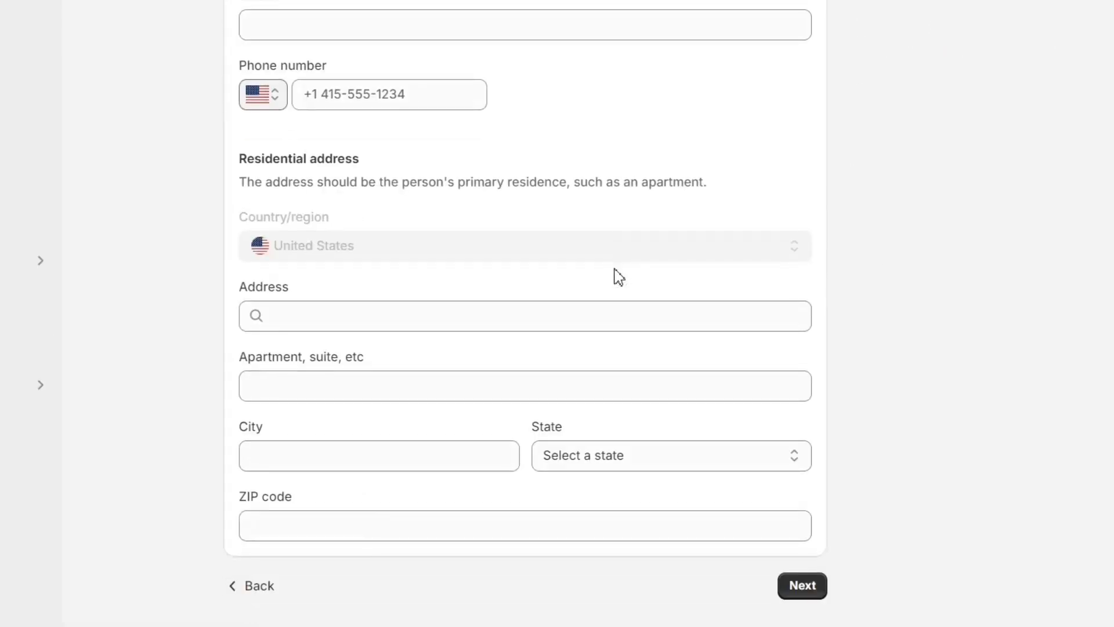
pyautogui.scroll(7, 618, 277)
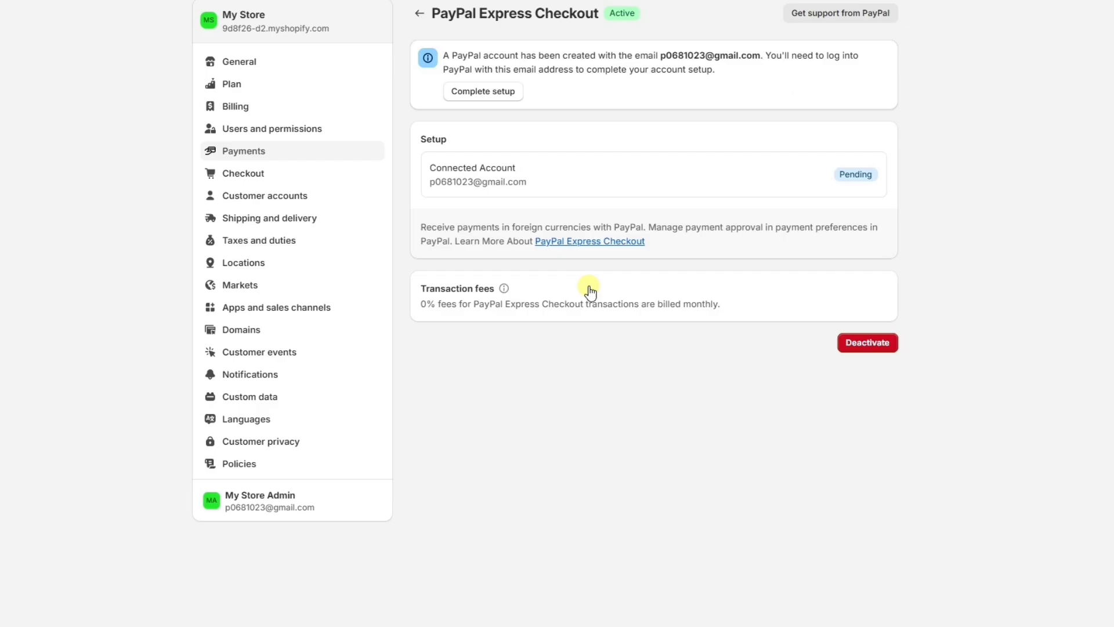
pyautogui.click(858, 345)
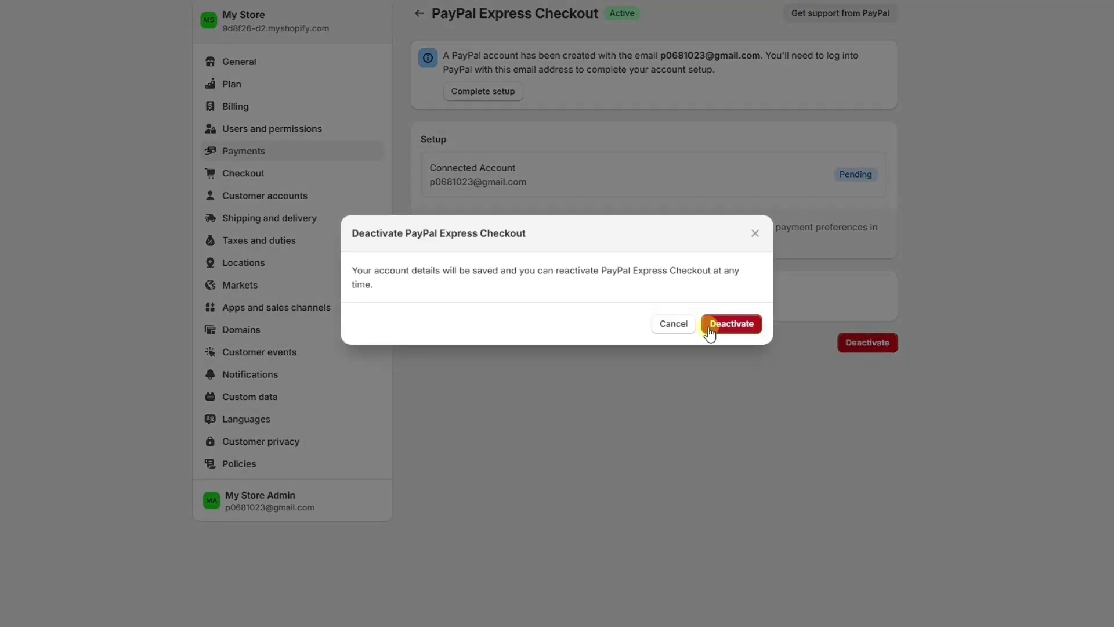
pyautogui.click(671, 325)
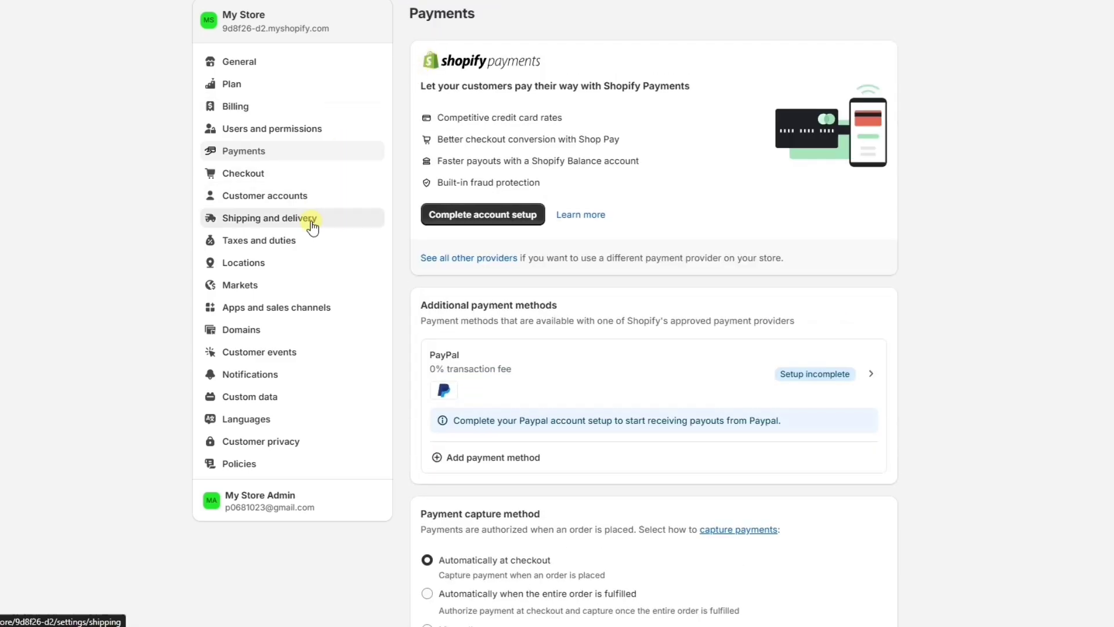
# Open the General shipping profile and try a rate with conditional pricing based on order price.
pyautogui.click(311, 224)
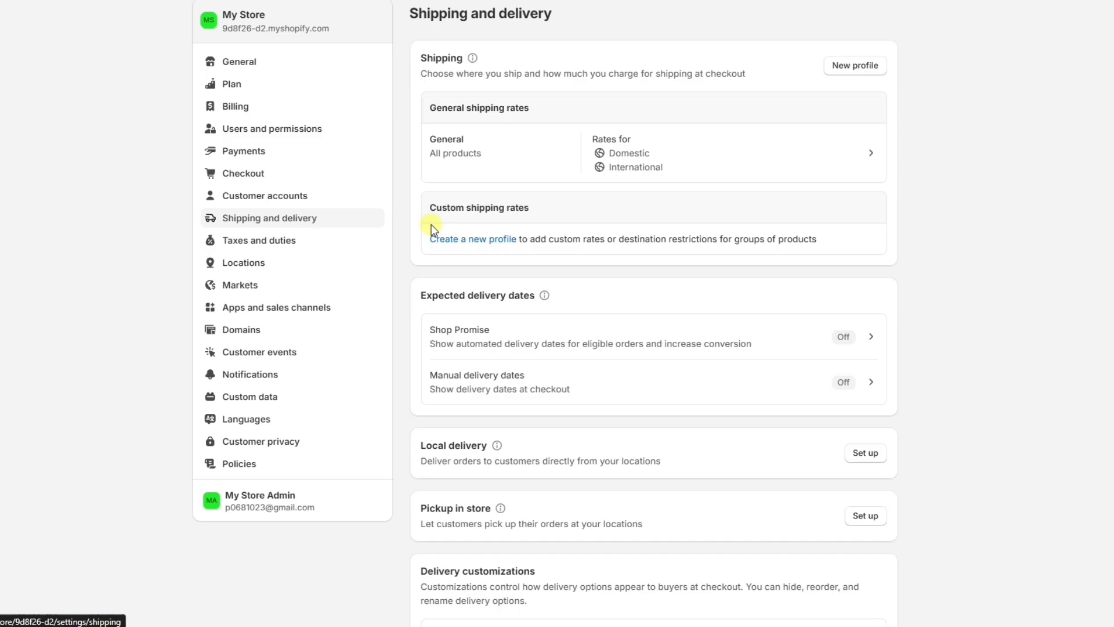
pyautogui.click(814, 149)
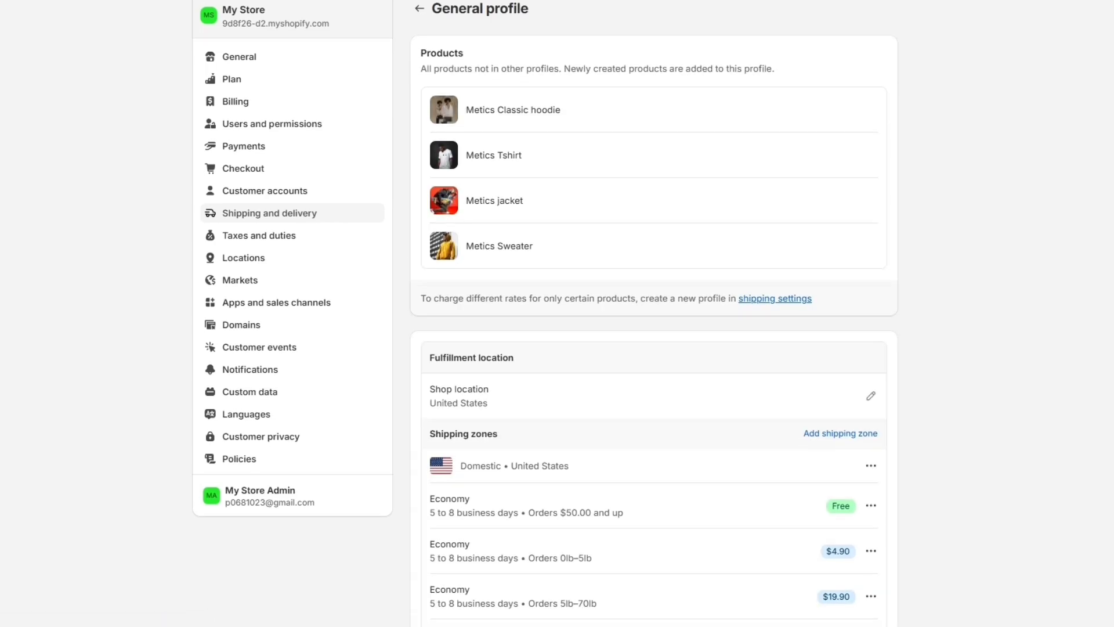
pyautogui.scroll(-3, 814, 149)
pyautogui.scroll(-10, 654, 313)
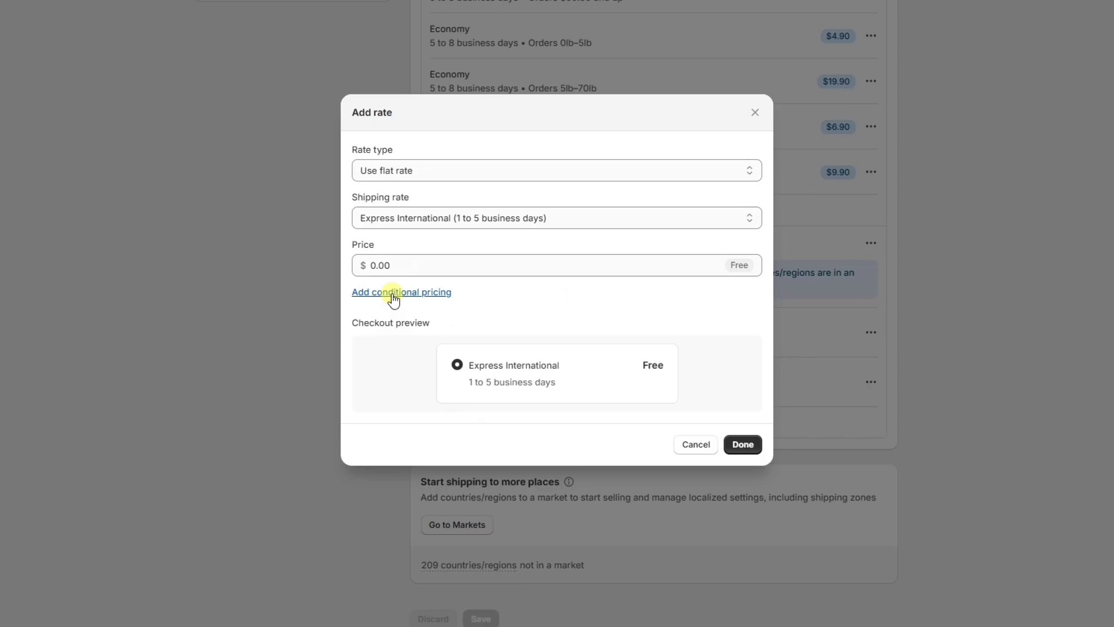
pyautogui.click(393, 292)
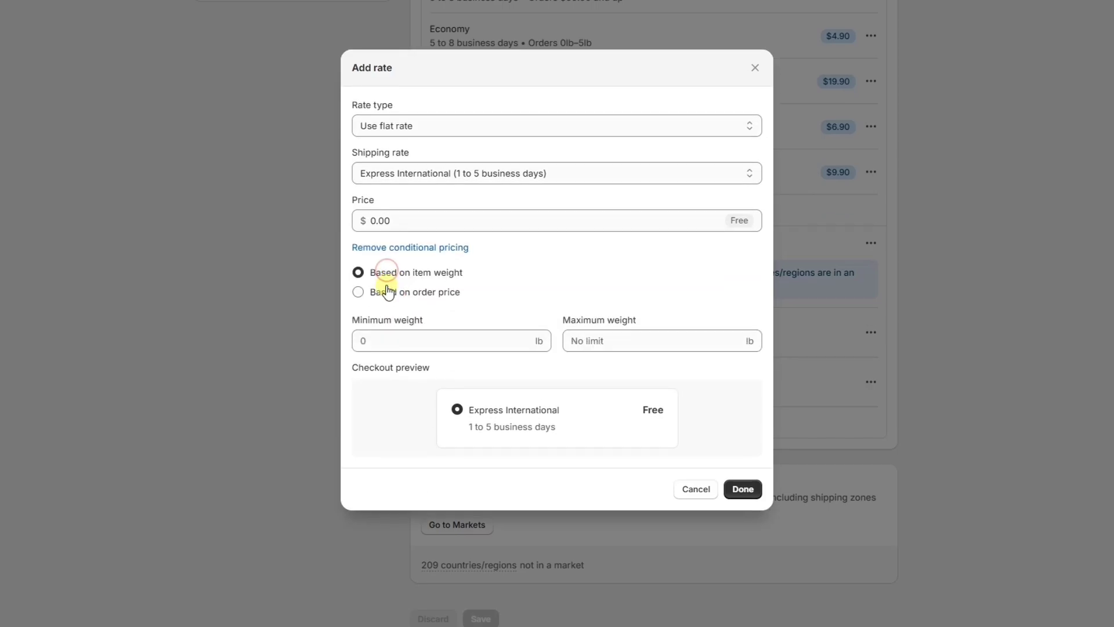
pyautogui.click(388, 293)
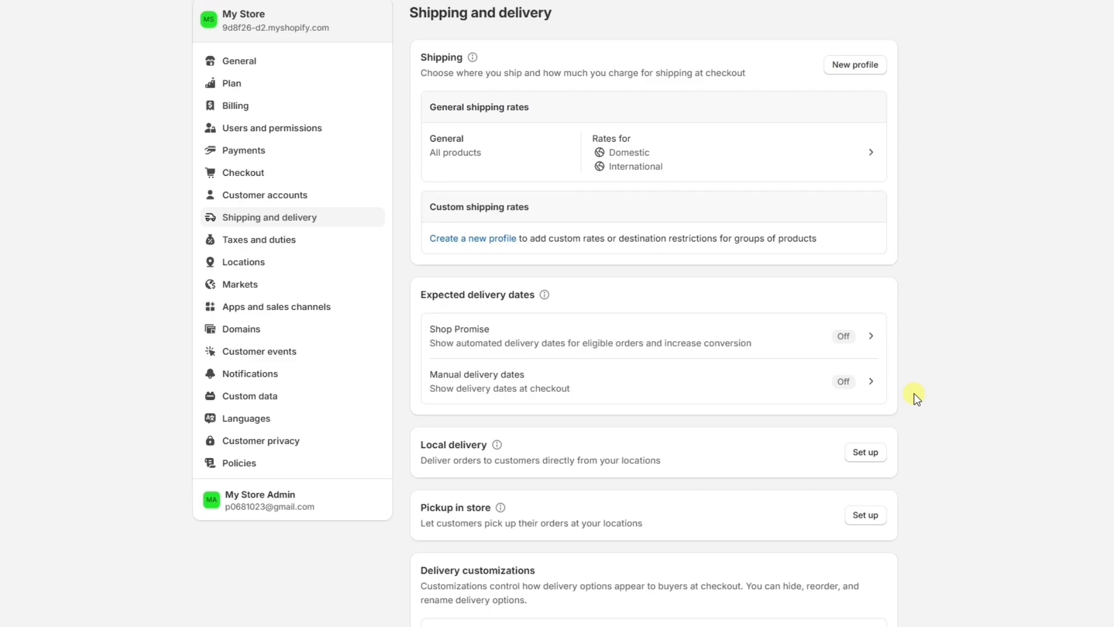
# Review the store profile and billing details in General settings, then bring up Taxes and duties.
pyautogui.click(285, 61)
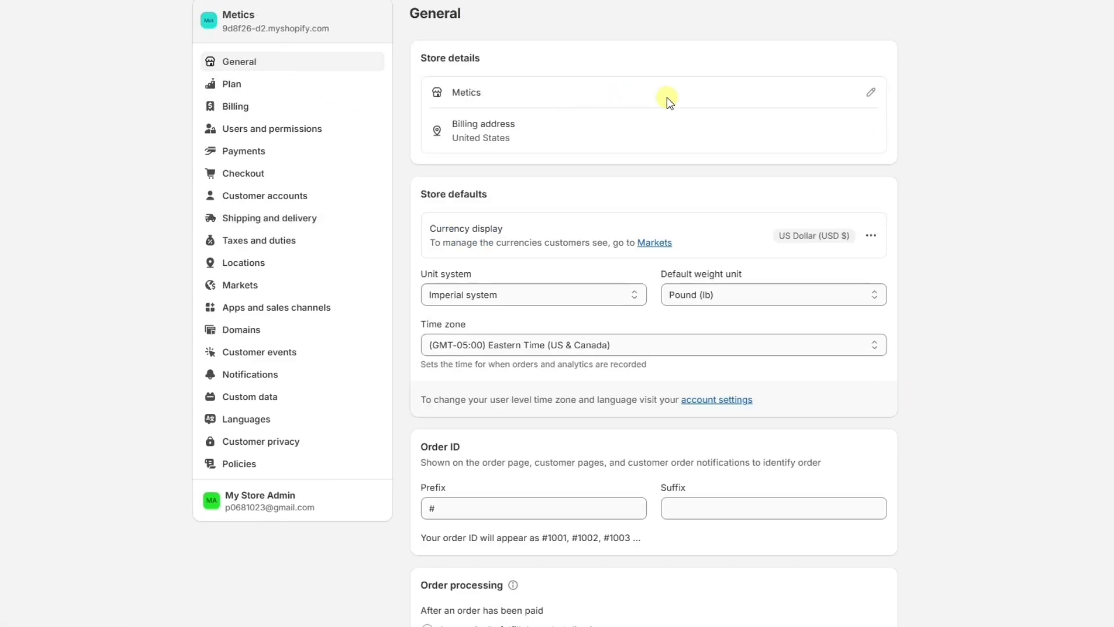
pyautogui.click(878, 93)
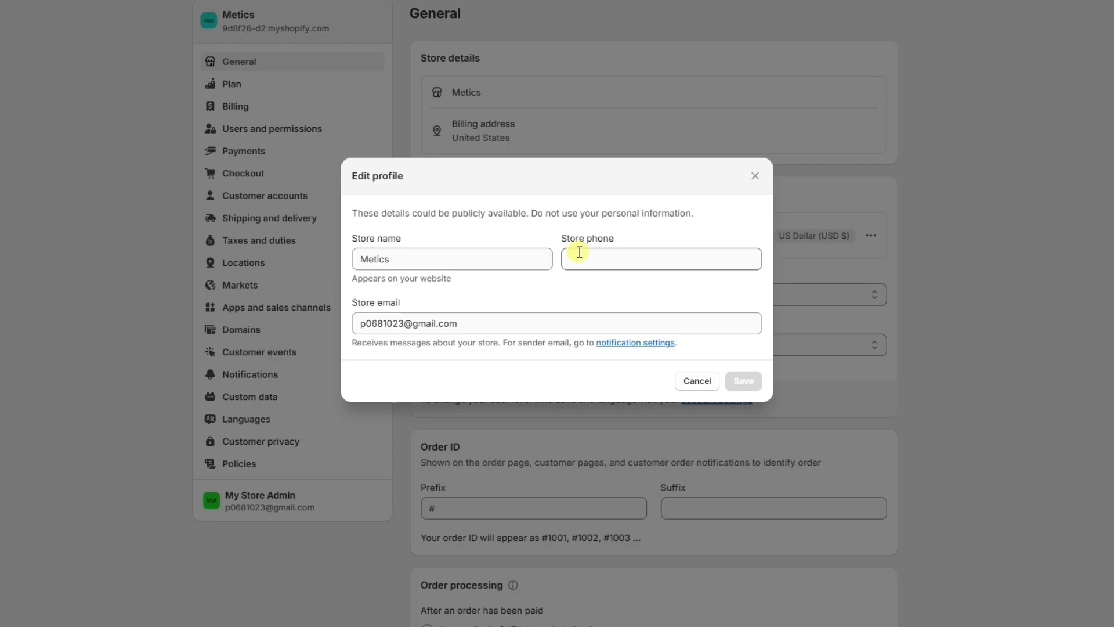
pyautogui.click(695, 381)
pyautogui.click(860, 127)
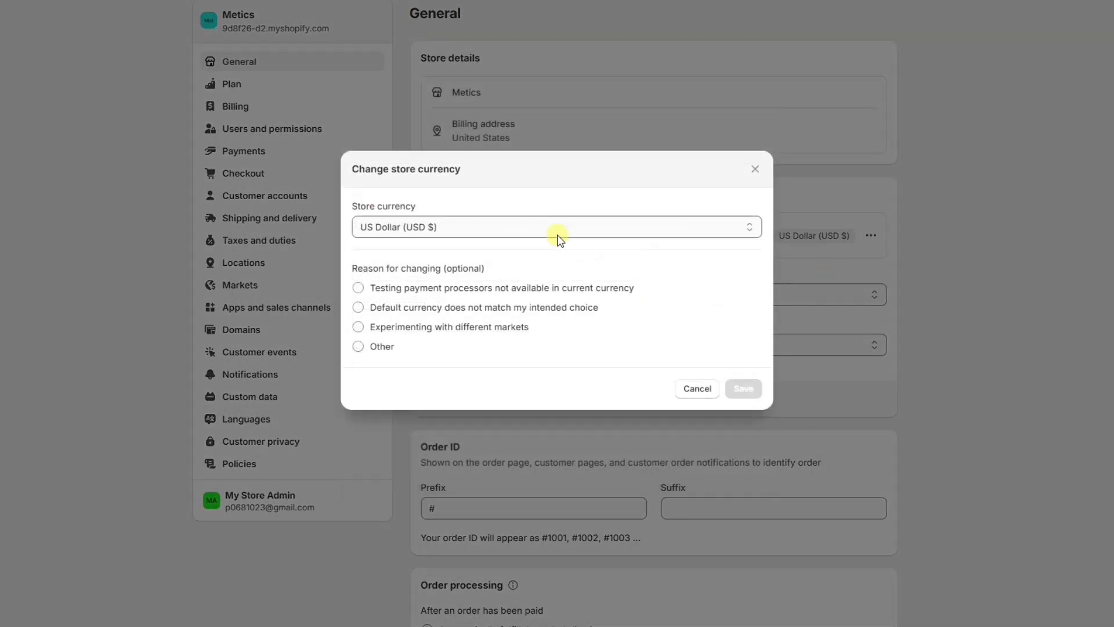
pyautogui.click(557, 232)
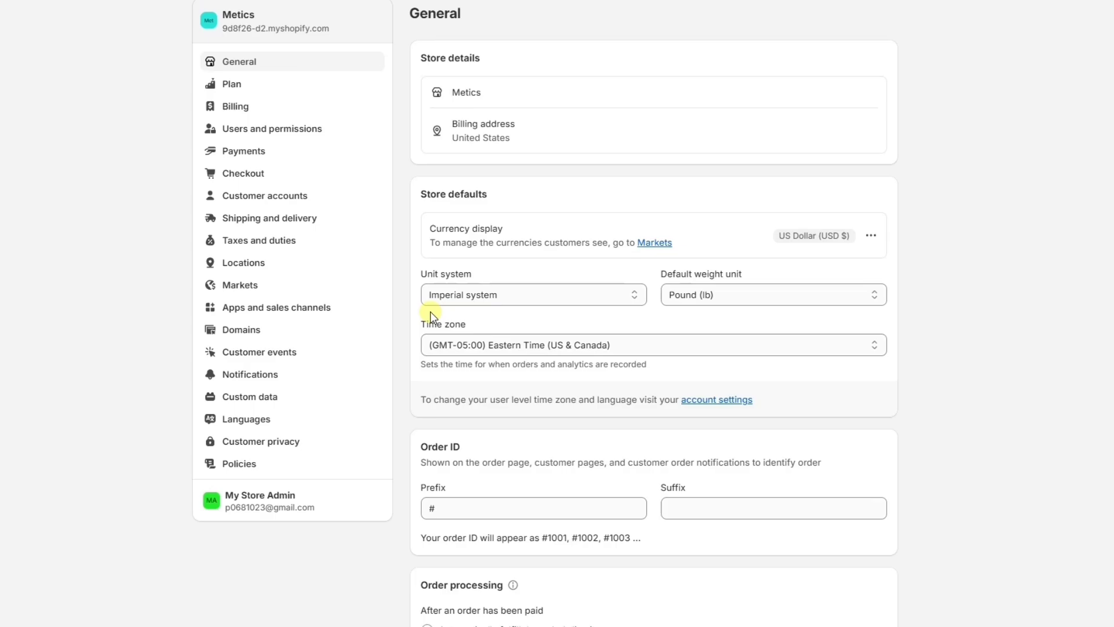
pyautogui.click(308, 244)
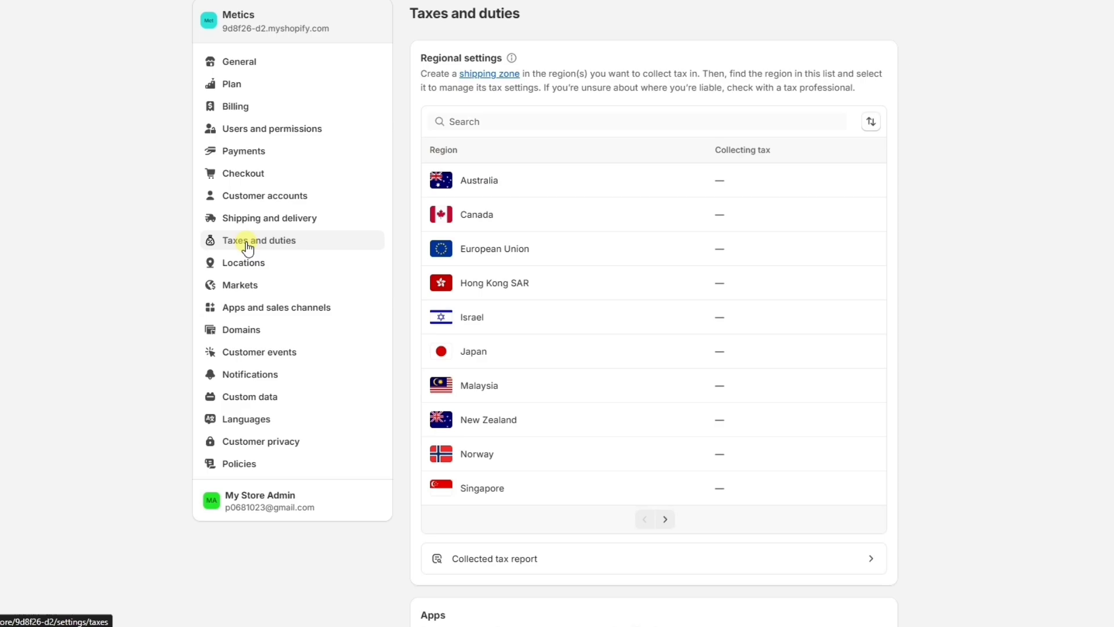
# Search for metics52456 as a new domain to buy in the Domains settings.
pyautogui.click(255, 334)
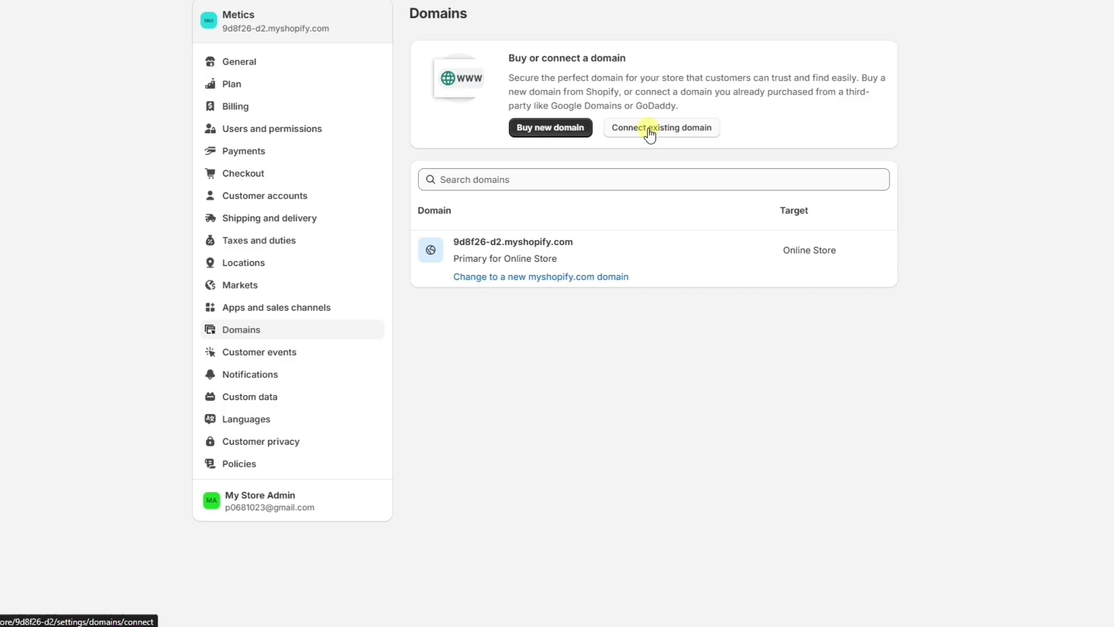
pyautogui.click(551, 129)
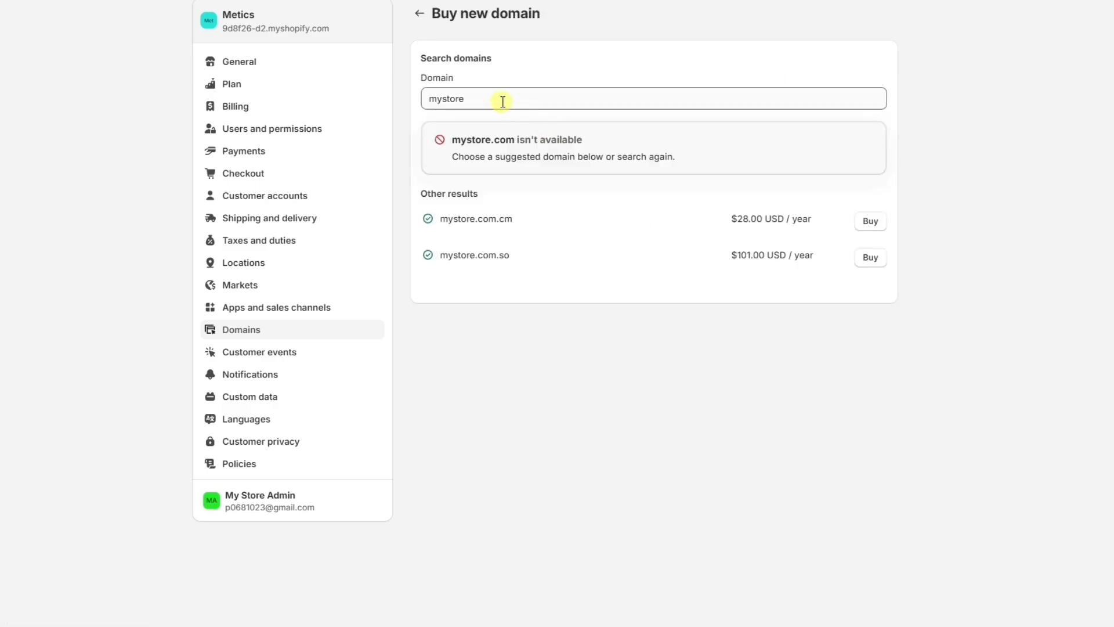
pyautogui.tripleClick(482, 101)
pyautogui.write('metics52456')
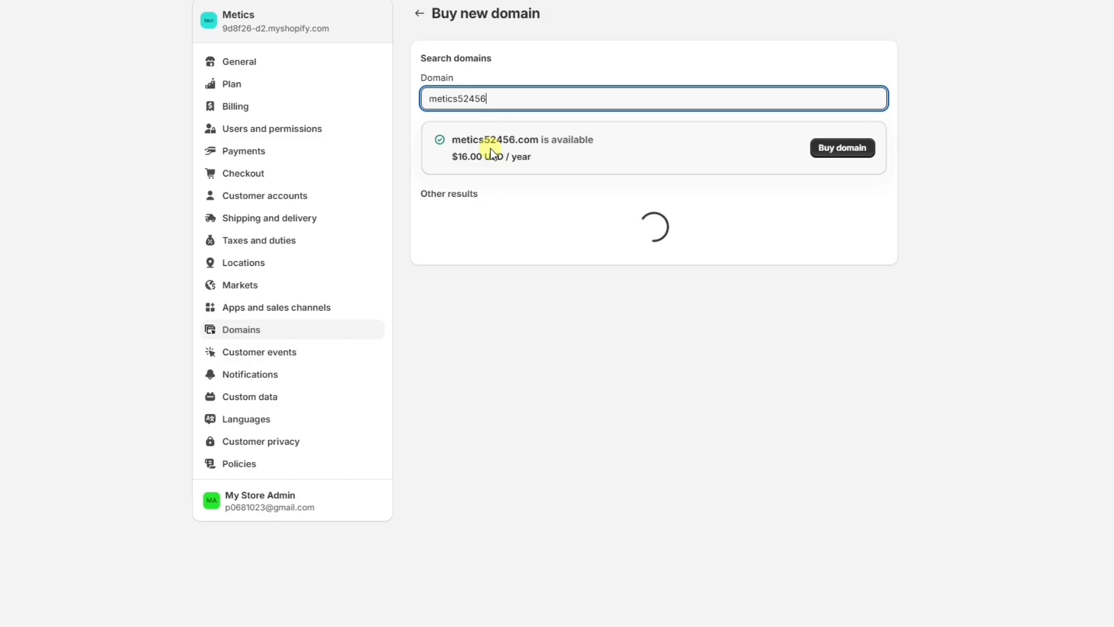
# Start buying metics52456.com ($16.00/year), then back out without purchasing.
pyautogui.click(827, 150)
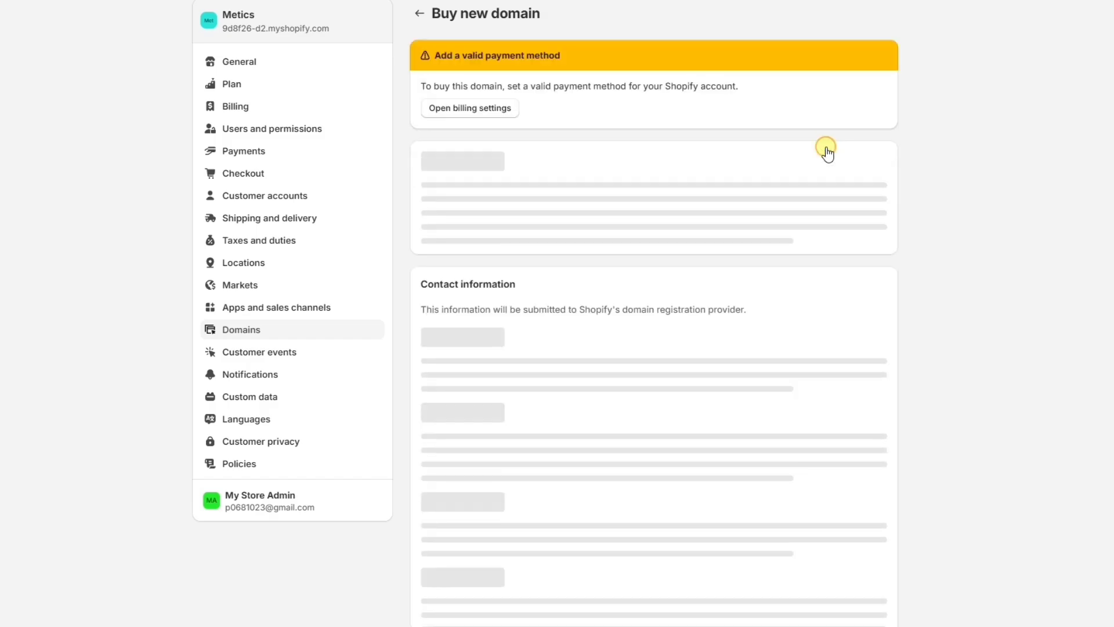
pyautogui.scroll(-8, 829, 189)
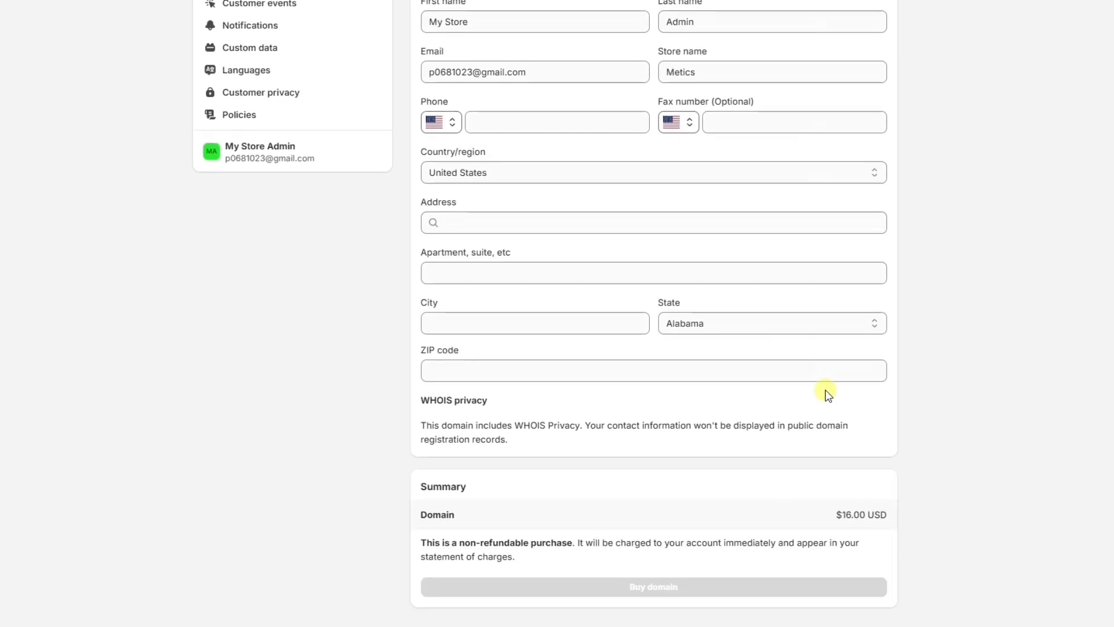
pyautogui.scroll(8, 826, 392)
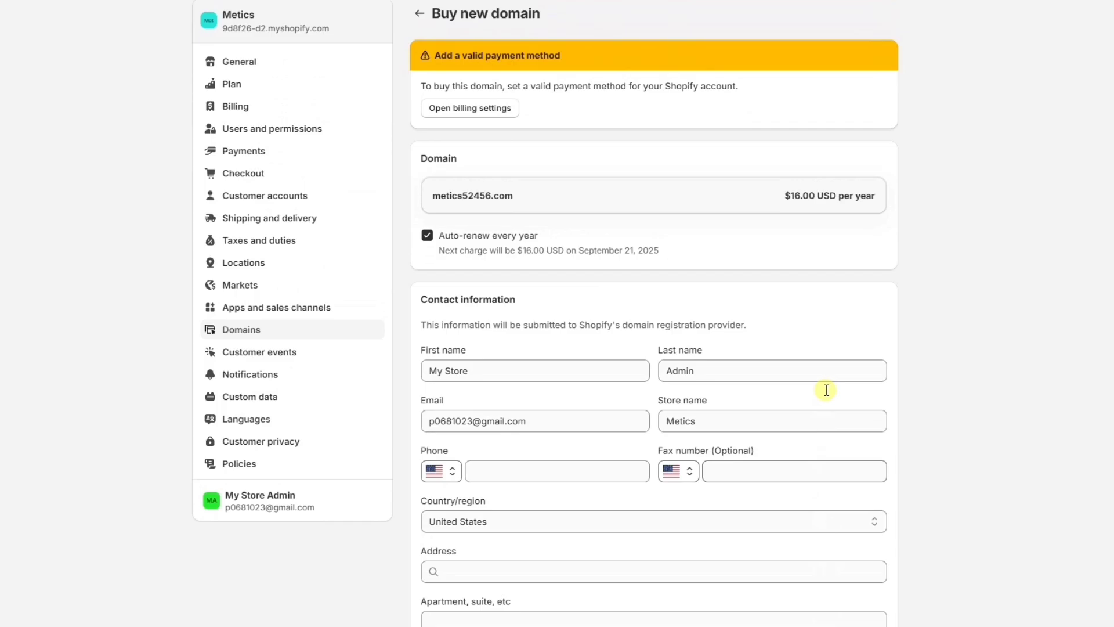
pyautogui.click(419, 13)
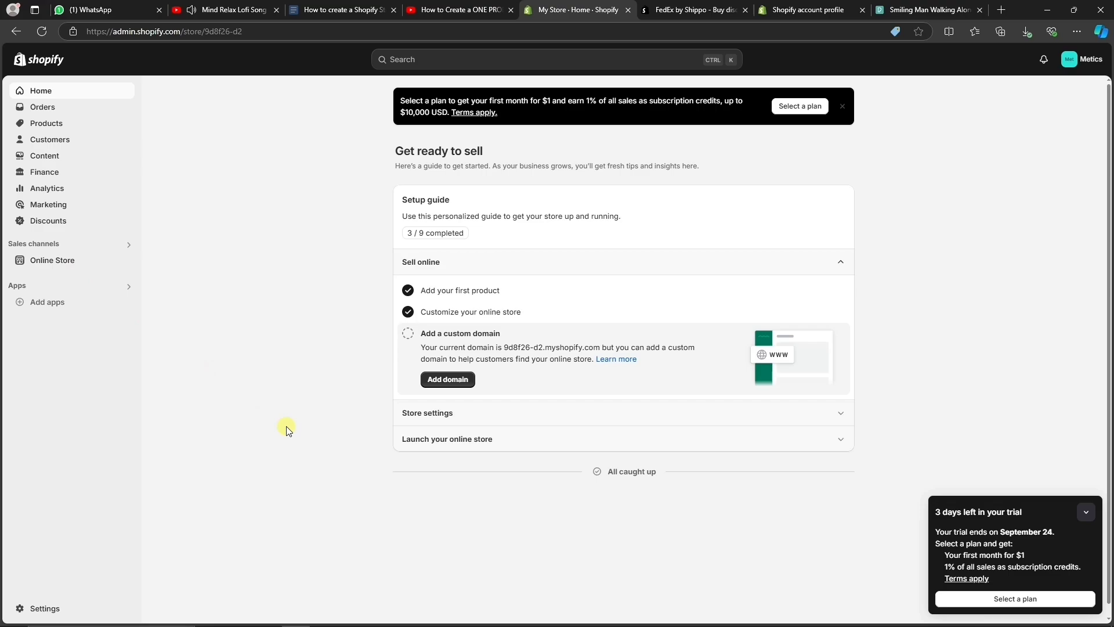
# Pick the monthly Basic plan from the Themes page to lift the password.
pyautogui.click(86, 266)
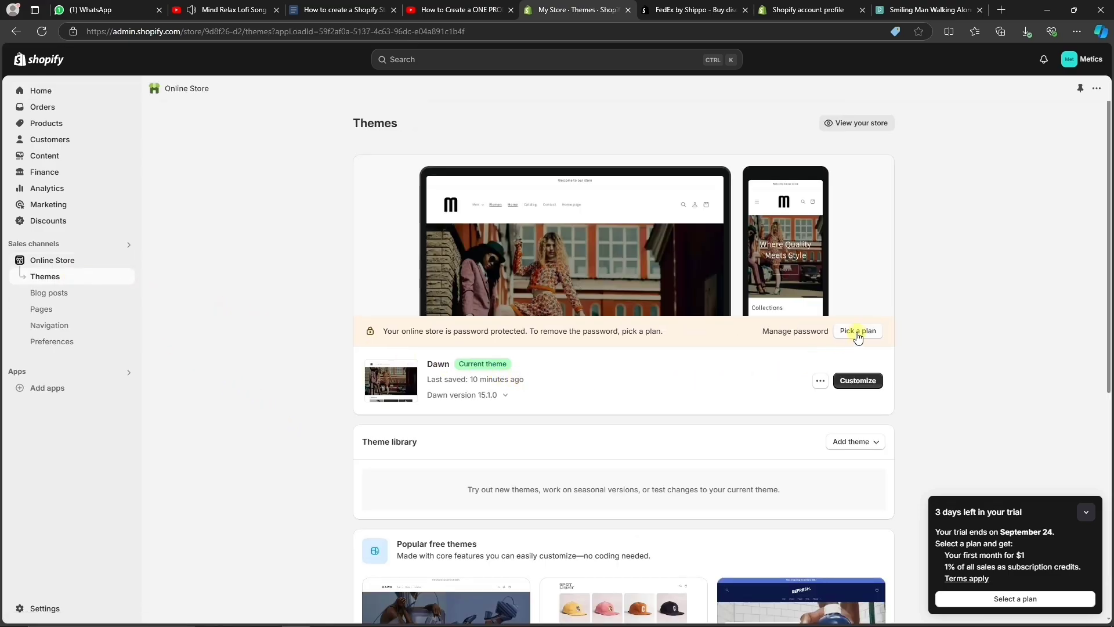
pyautogui.click(857, 334)
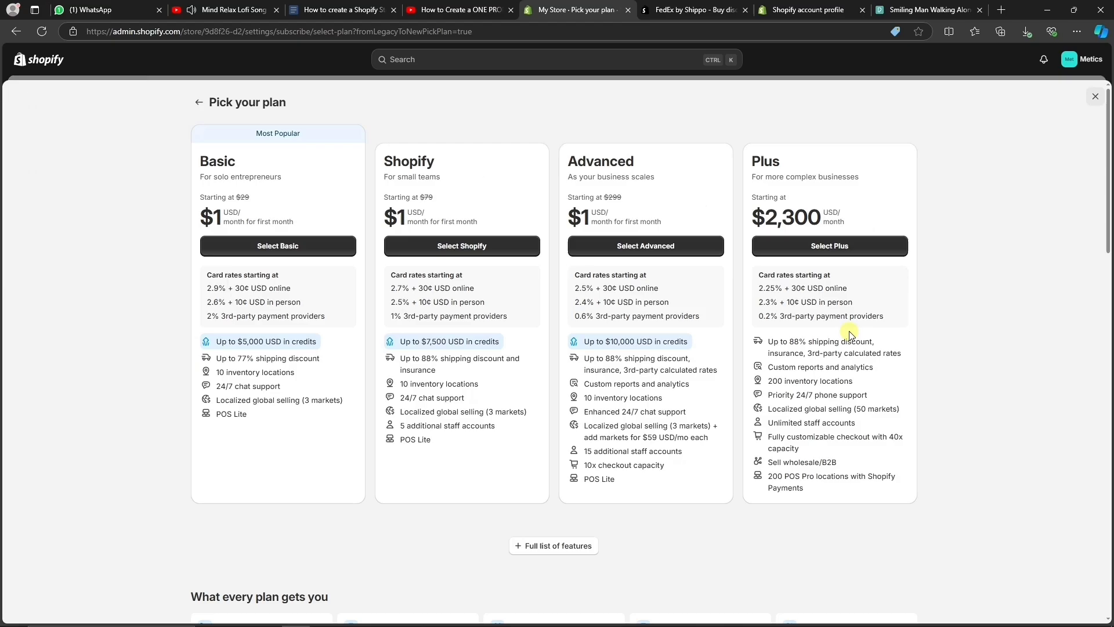
pyautogui.click(250, 245)
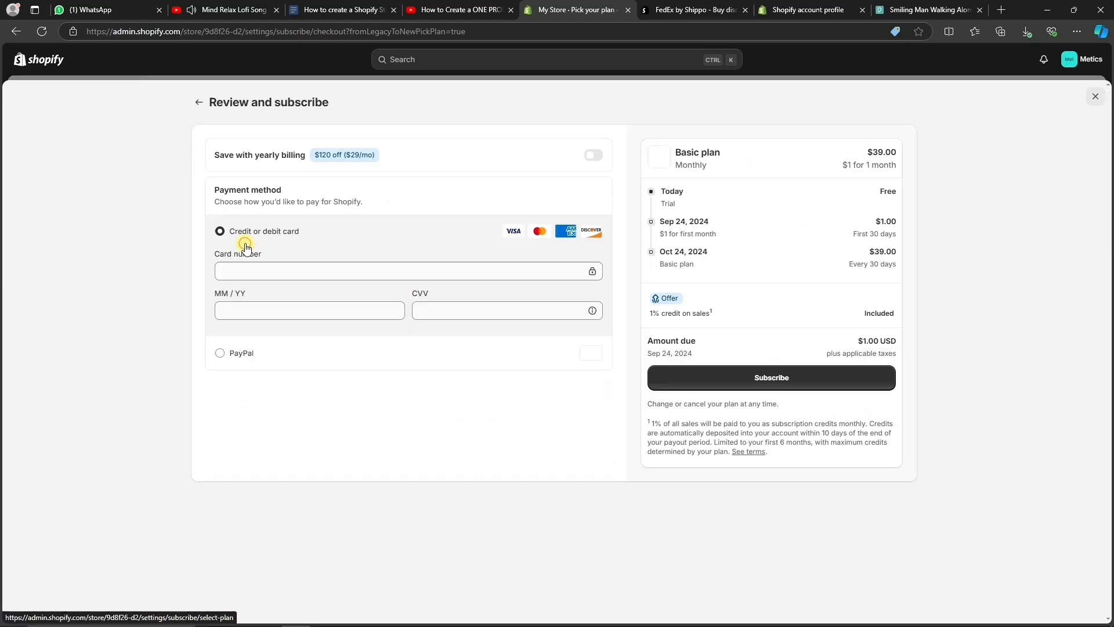
# Enter the credit card number, expiry date, security code and billing ZIP, then subscribe.
pyautogui.click(268, 312)
pyautogui.click(259, 351)
pyautogui.write('02026')
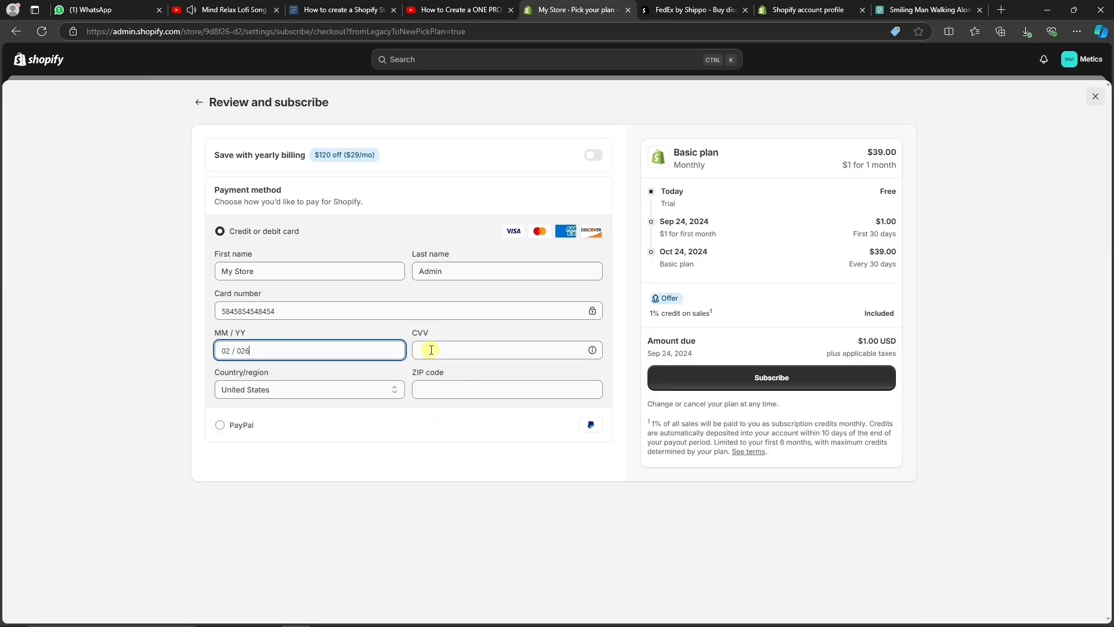
pyautogui.click(430, 350)
pyautogui.click(443, 390)
pyautogui.write('700001')
pyautogui.click(722, 372)
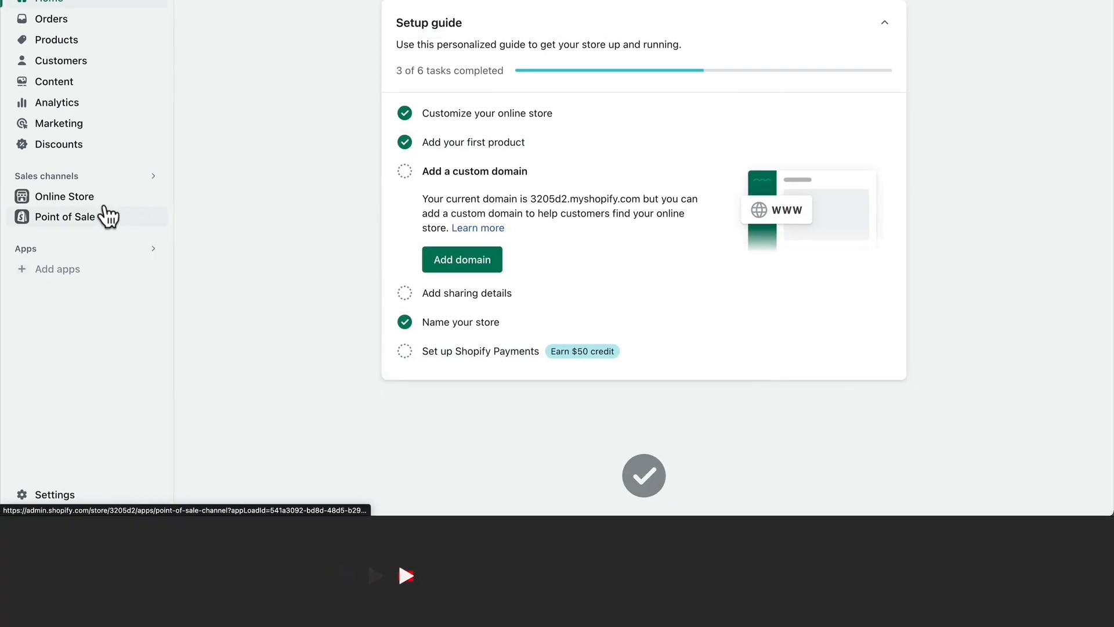
# Remove the storefront password from the Online Store Themes page.
pyautogui.click(66, 198)
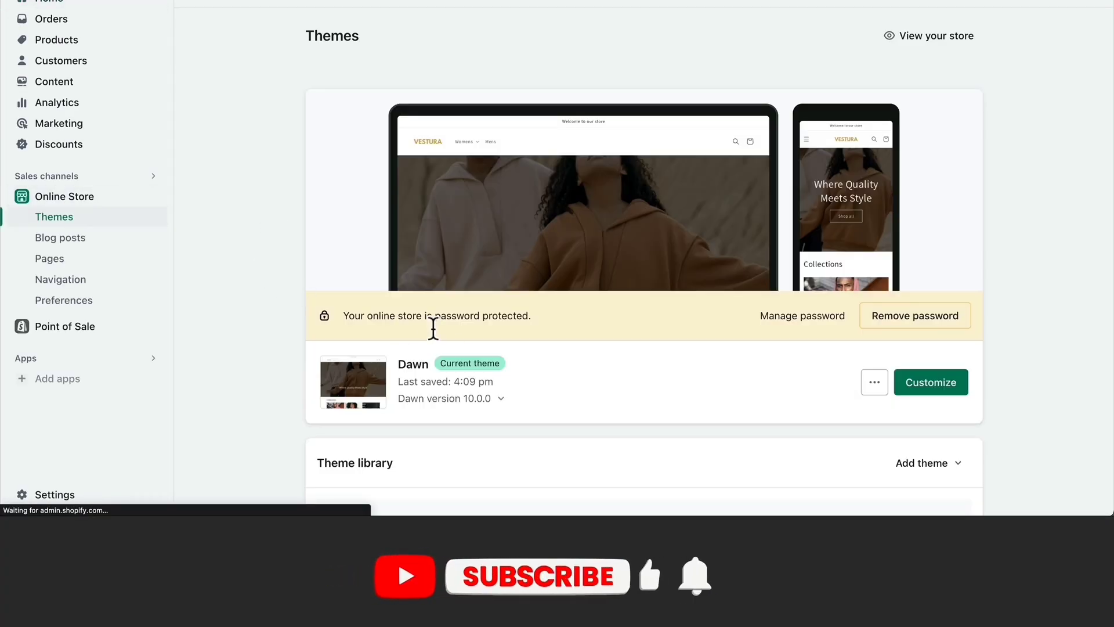
pyautogui.click(950, 321)
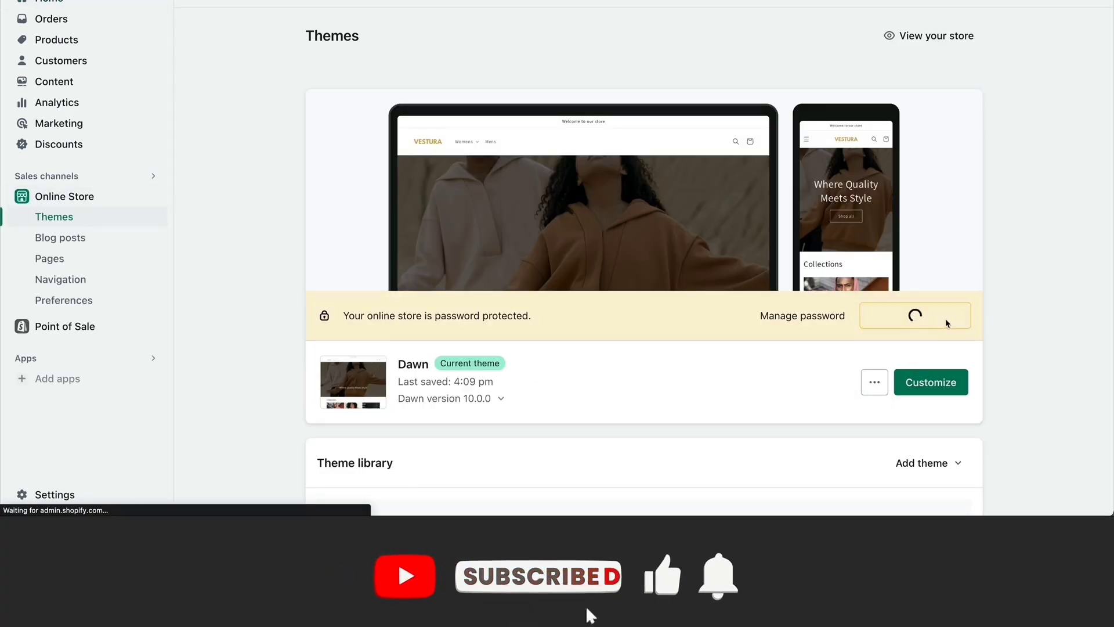